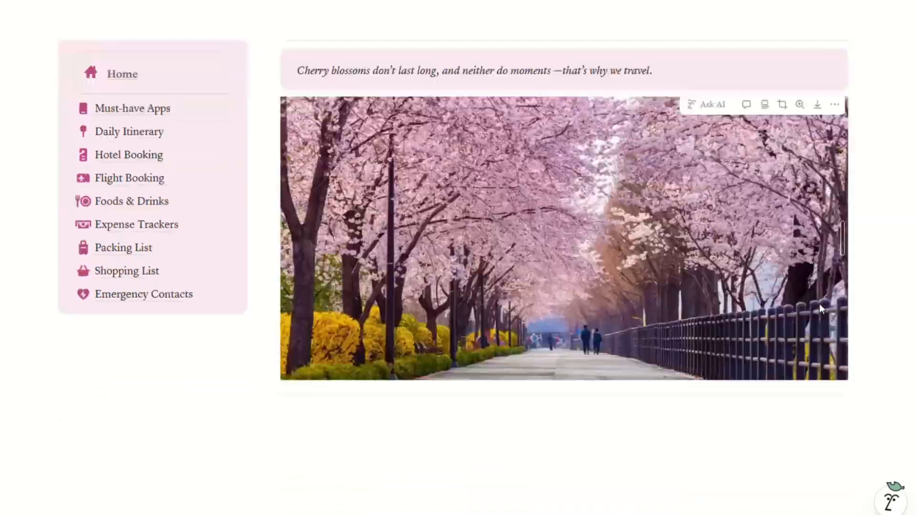
# Look through the page cover options, checking the gallery images and the file upload source
pyautogui.scroll(8, 820, 303)
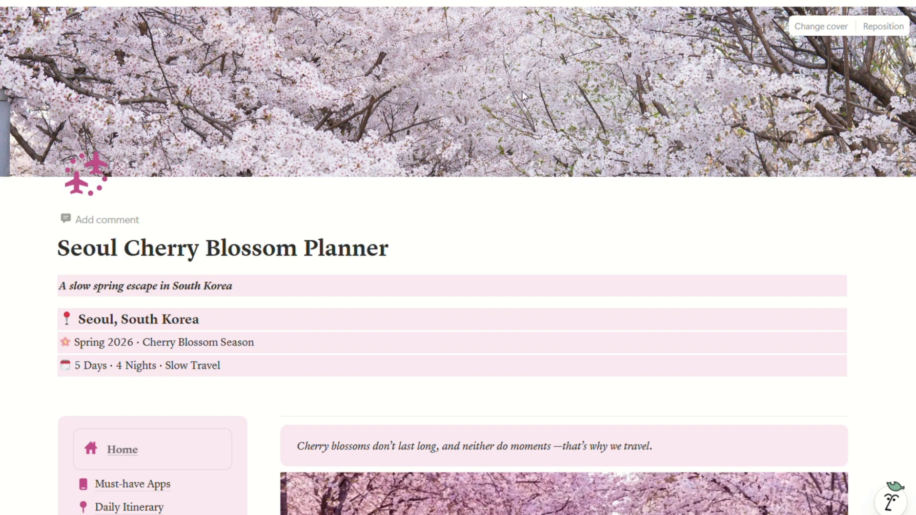
pyautogui.click(823, 28)
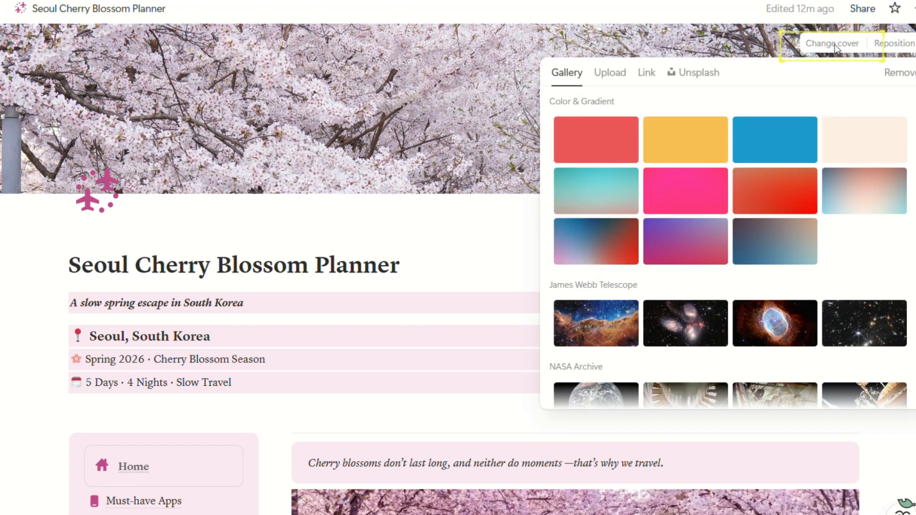
pyautogui.scroll(-1, 641, 205)
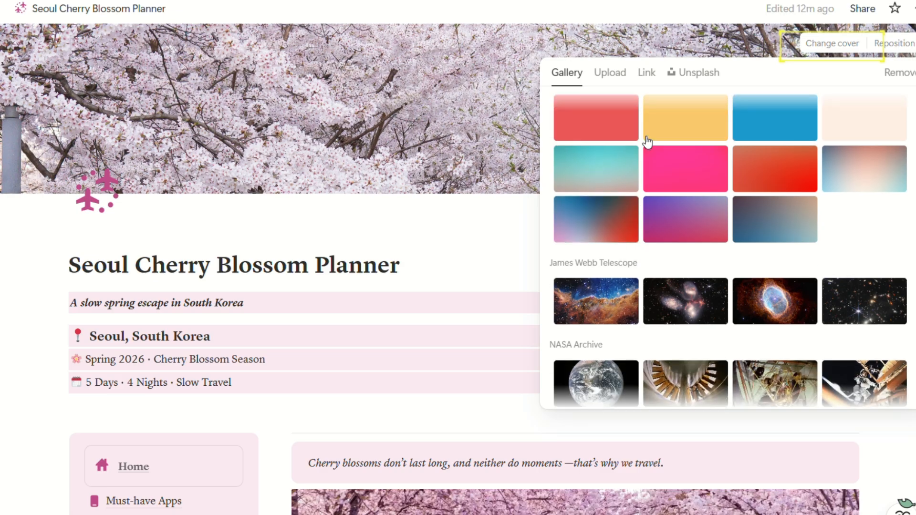
pyautogui.scroll(1, 639, 136)
pyautogui.click(610, 73)
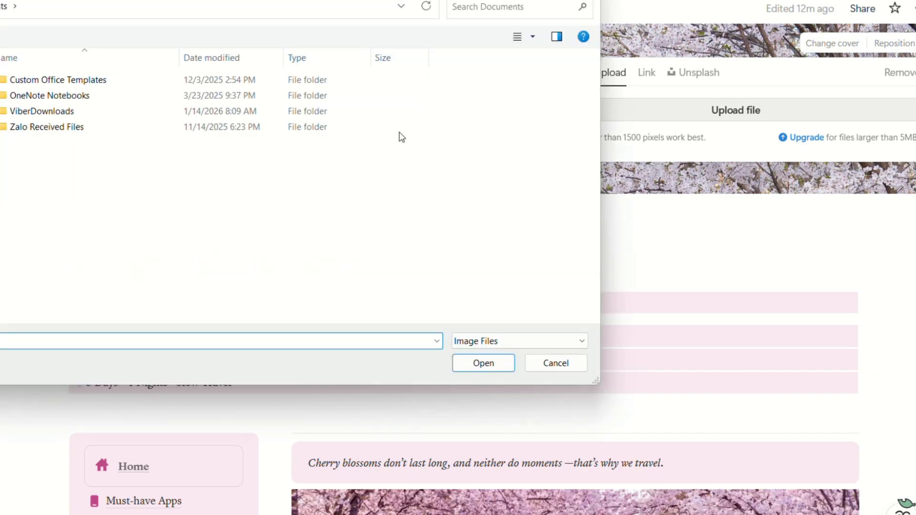
pyautogui.click(555, 367)
# Choose a web link as the cover source and copy the Gyeongbokgung-style palace image's address from the Google Images results for "cherry blossom seoul"
pyautogui.click(646, 75)
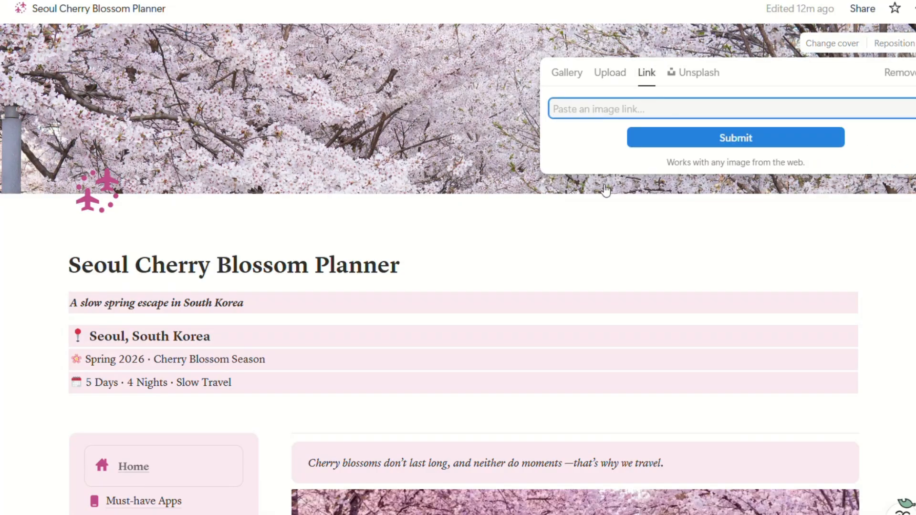
pyautogui.click(386, 514)
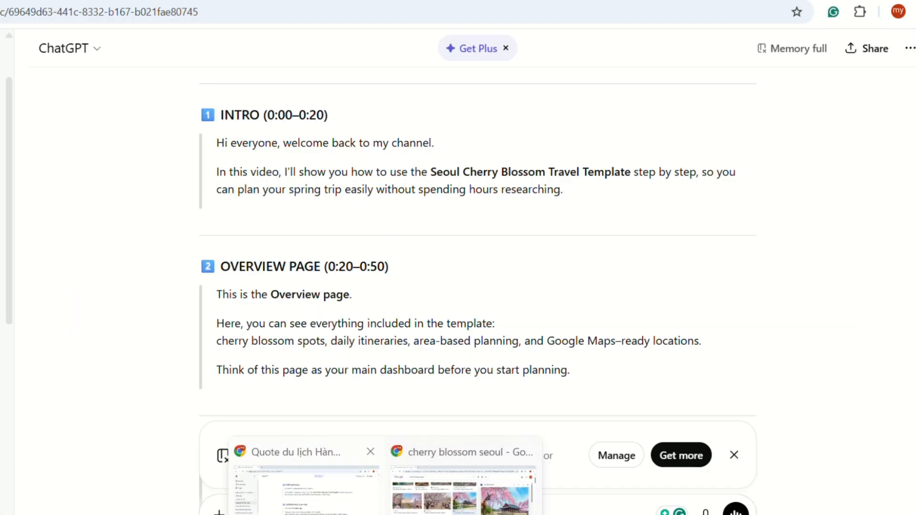
pyautogui.click(462, 489)
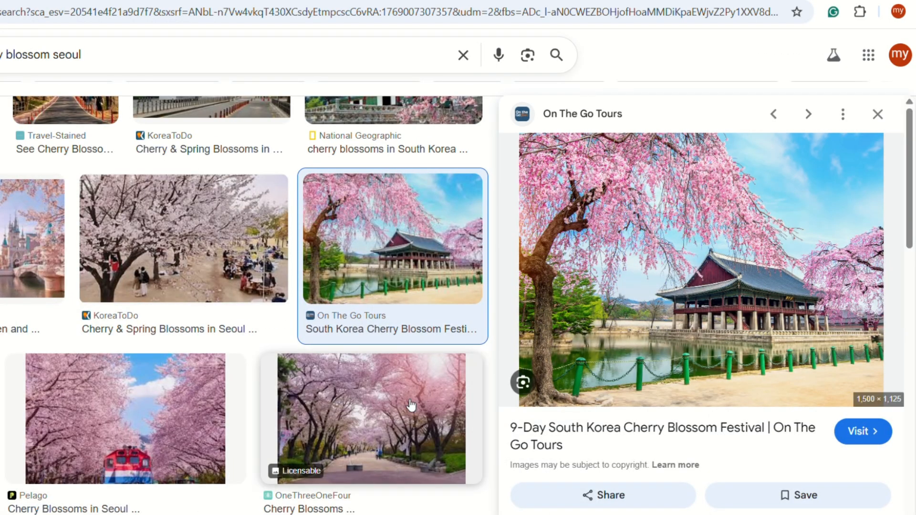
pyautogui.rightClick(588, 205)
pyautogui.click(668, 459)
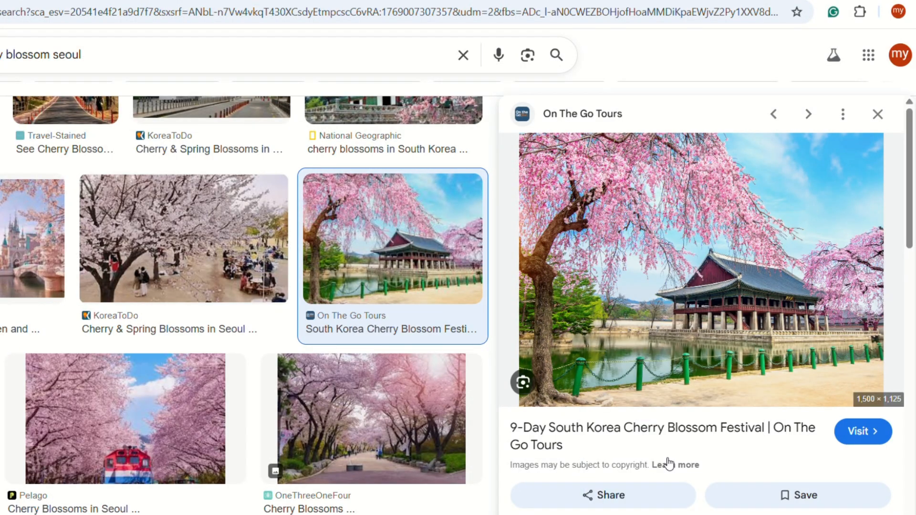
# Return to the planner and set the page cover from the copied palace image link
pyautogui.hotkey('alt', 'Tab')
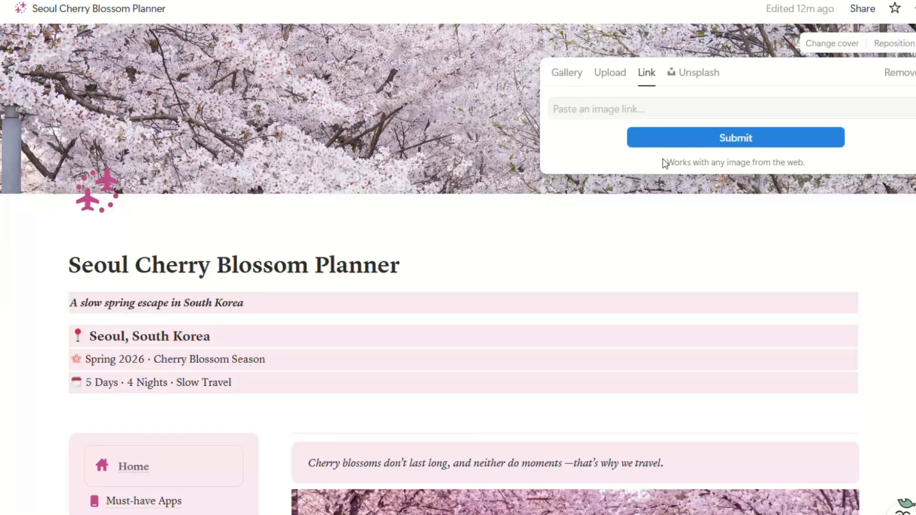
pyautogui.click(653, 109)
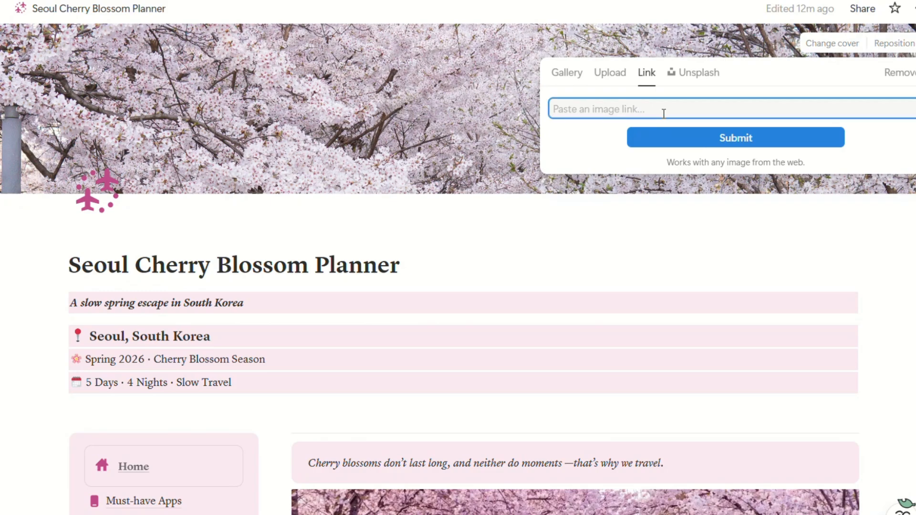
pyautogui.hotkey('ctrl', 'v')
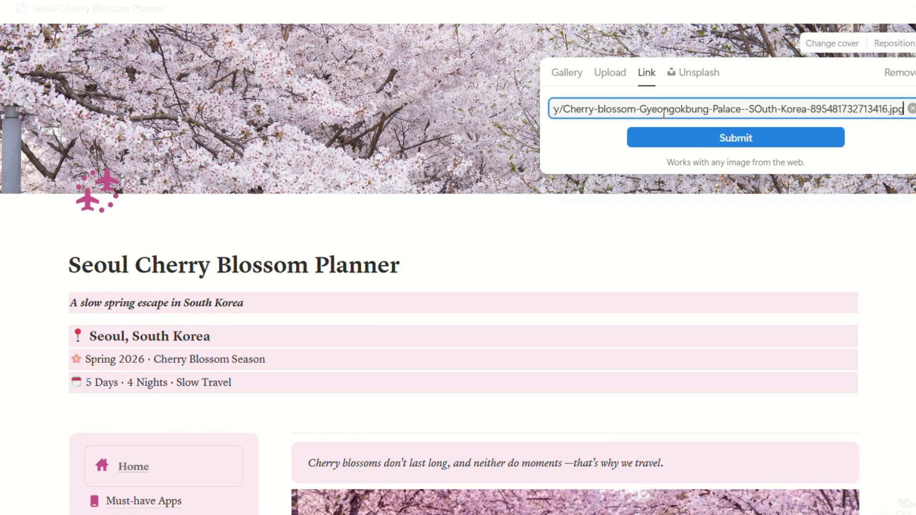
pyautogui.click(753, 143)
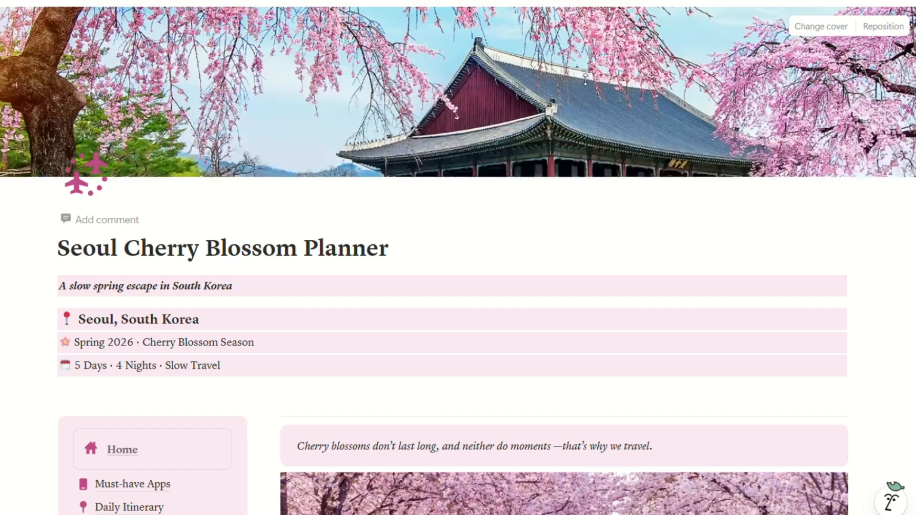
pyautogui.click(586, 80)
# Search Unsplash for "cherry blossom seoul" and set the first result as the page cover
pyautogui.click(821, 26)
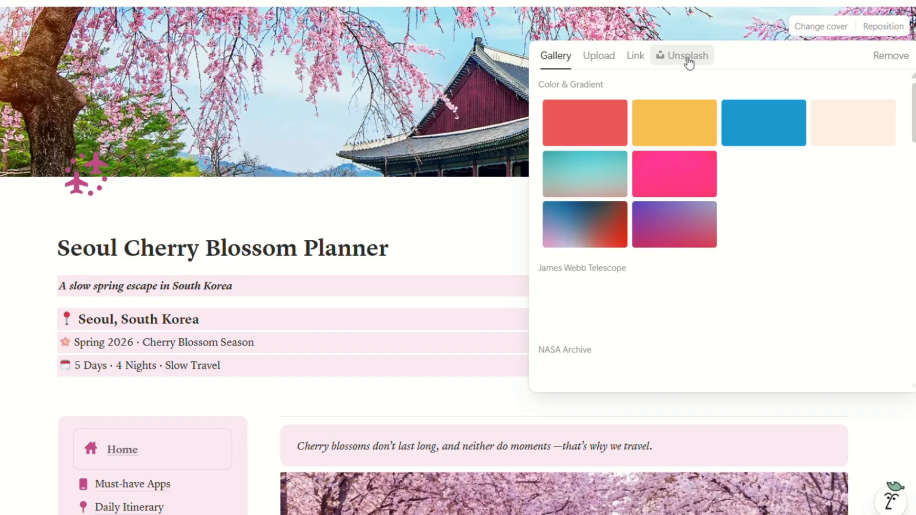
pyautogui.click(688, 57)
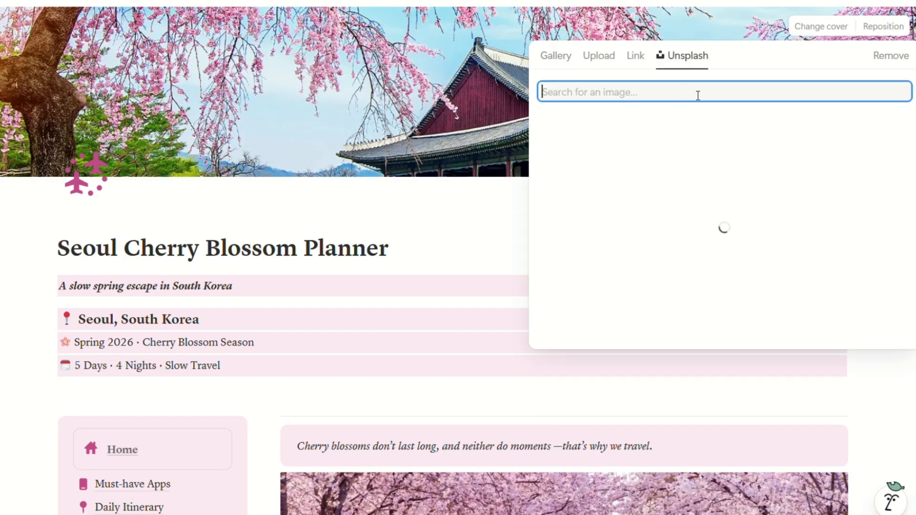
pyautogui.write('cherry bl')
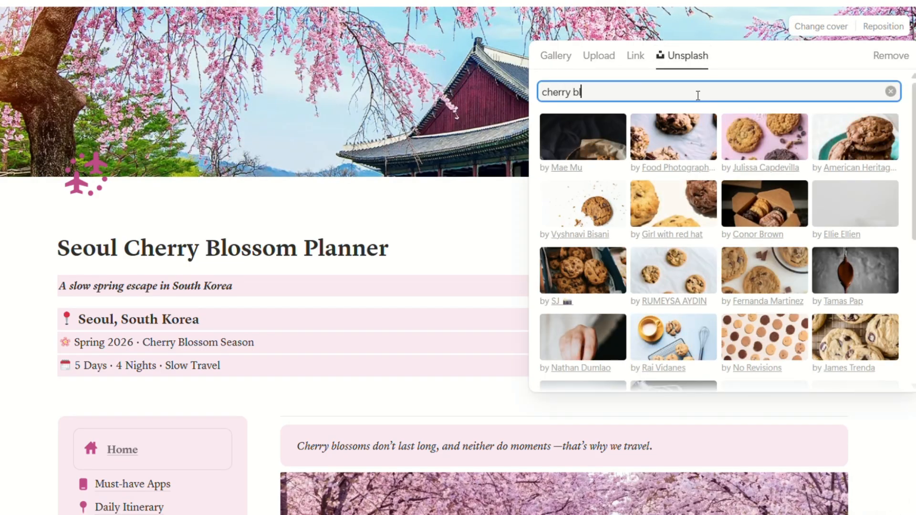
pyautogui.write('ossom seoil')
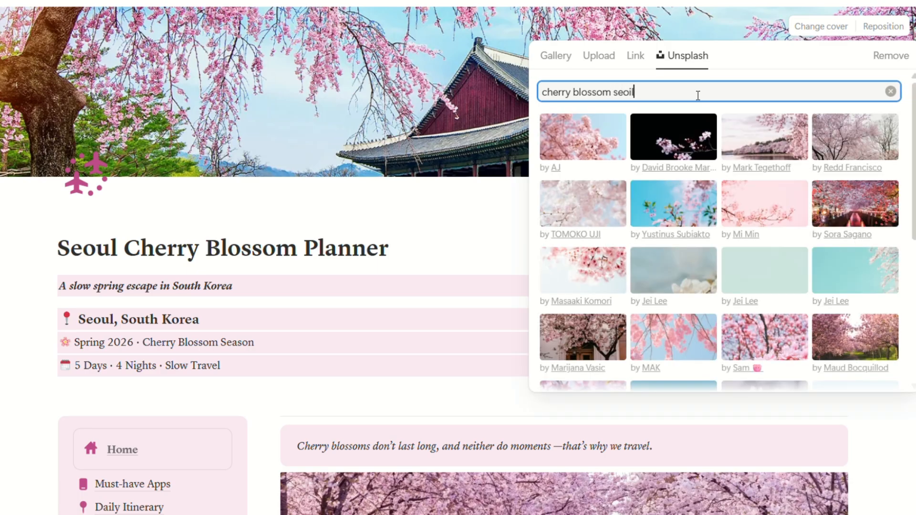
pyautogui.press('BackSpace')
pyautogui.press('BackSpace')
pyautogui.write('ul')
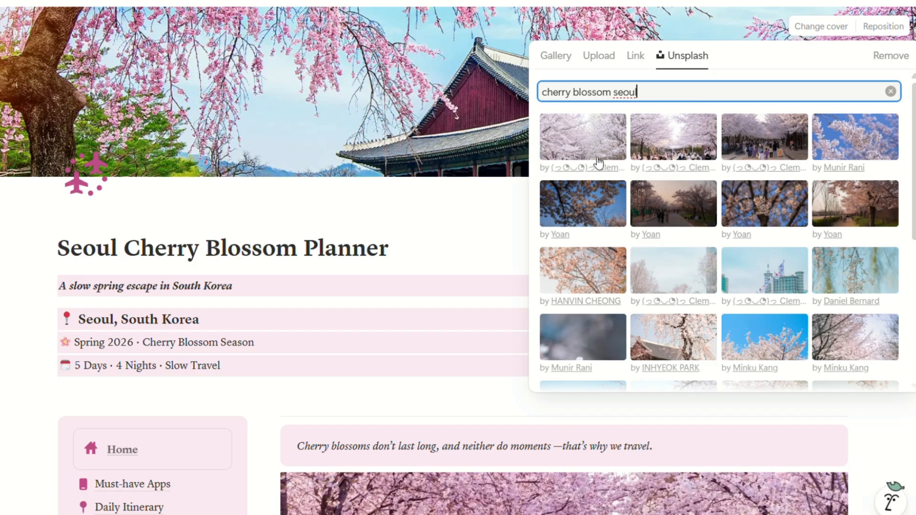
pyautogui.click(584, 145)
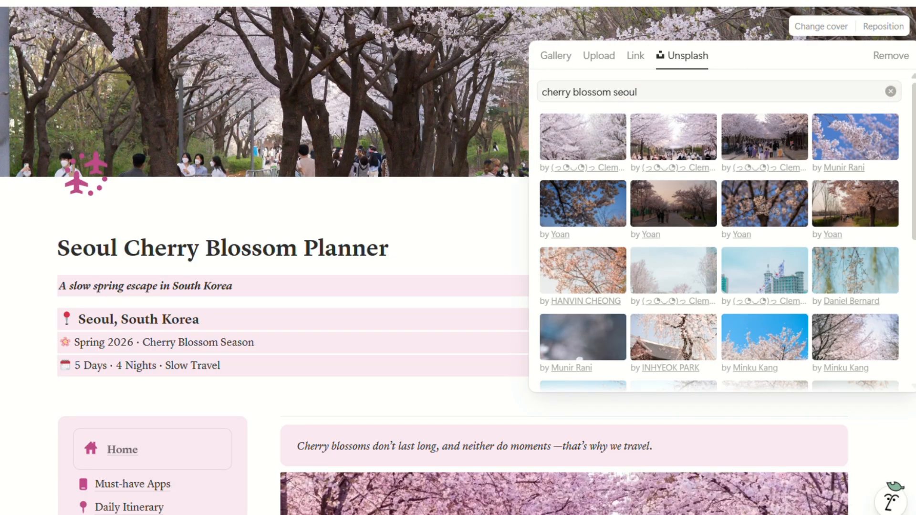
# Reposition the cover image to show the dense blossoms in its upper part and save the position
pyautogui.click(883, 31)
pyautogui.click(883, 31)
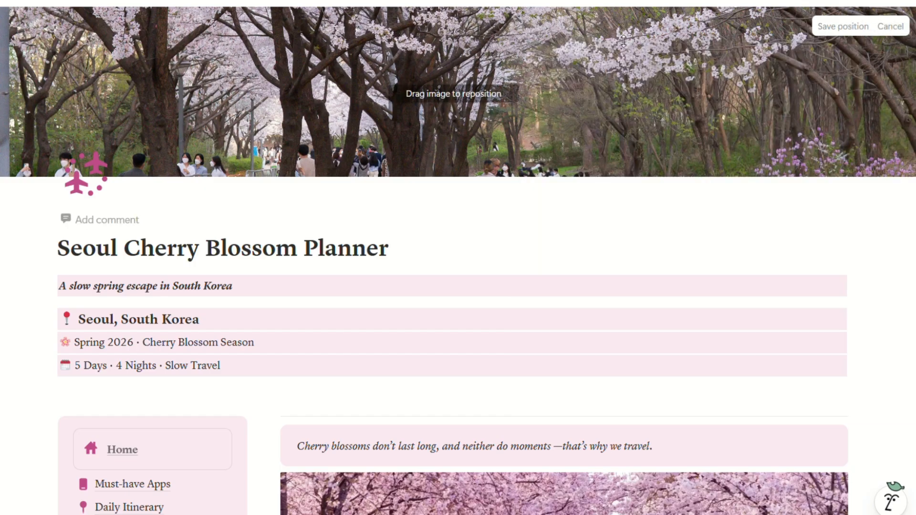
pyautogui.moveTo(622, 35); pyautogui.dragTo(649, 119)
pyautogui.moveTo(671, 49); pyautogui.dragTo(672, 169)
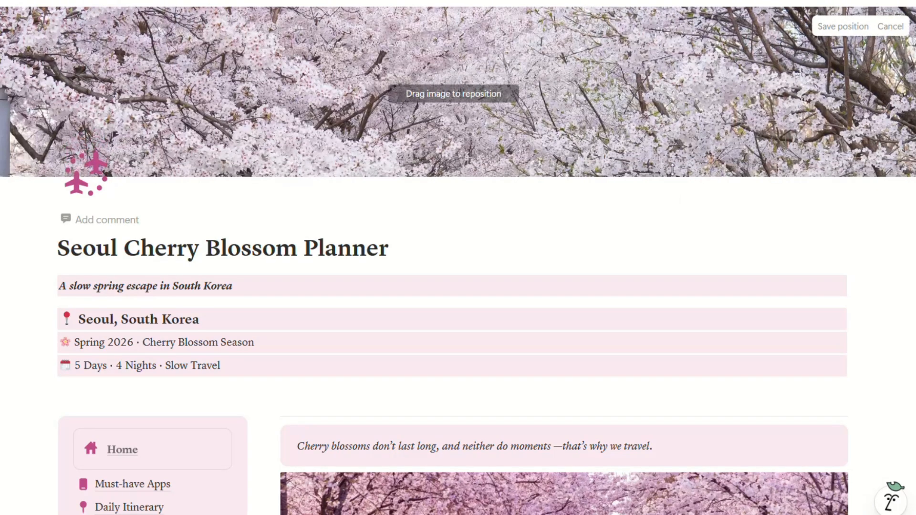
pyautogui.click(853, 27)
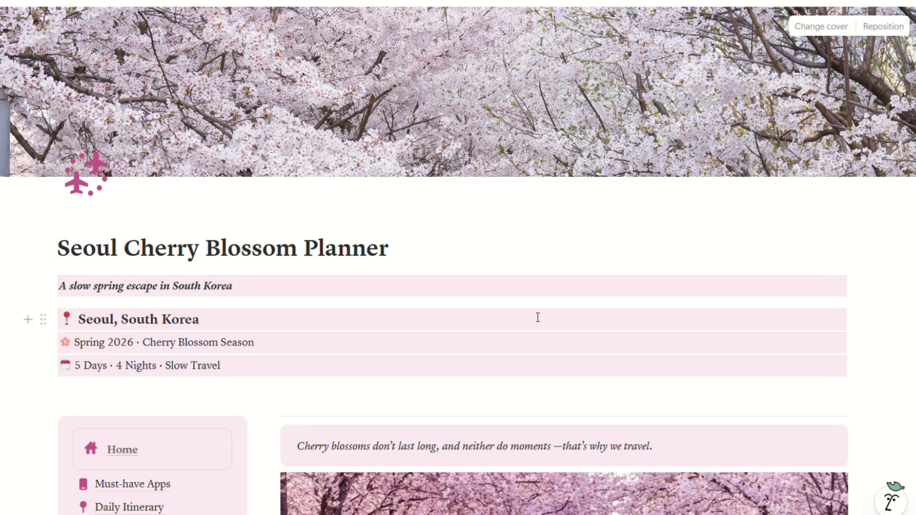
# Examine the planner's trip summary and its navigation links from Home and Must-have Apps to Emergency Contacts
pyautogui.scroll(-2, 537, 318)
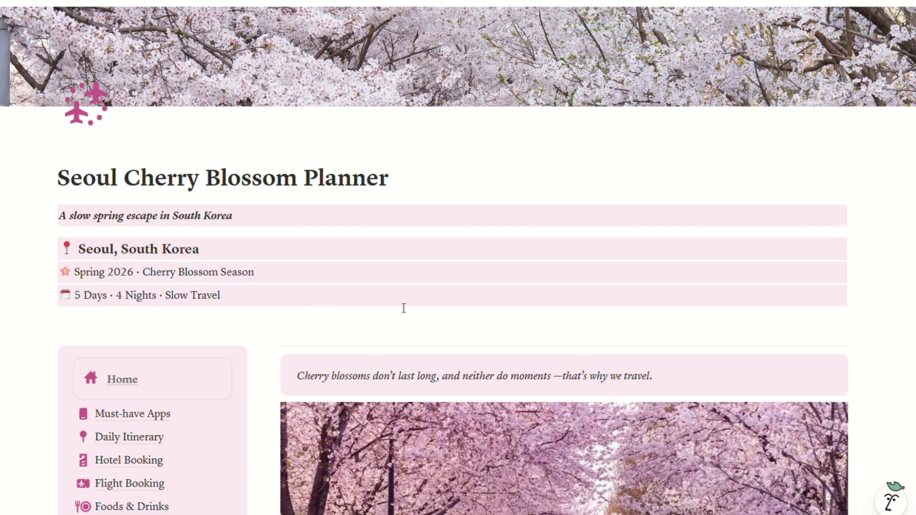
pyautogui.scroll(-3, 399, 347)
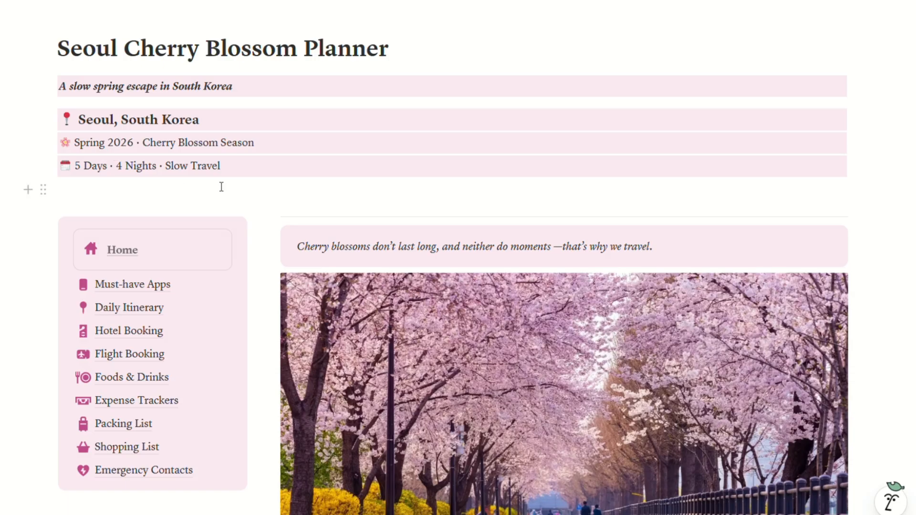
pyautogui.scroll(-1, 253, 210)
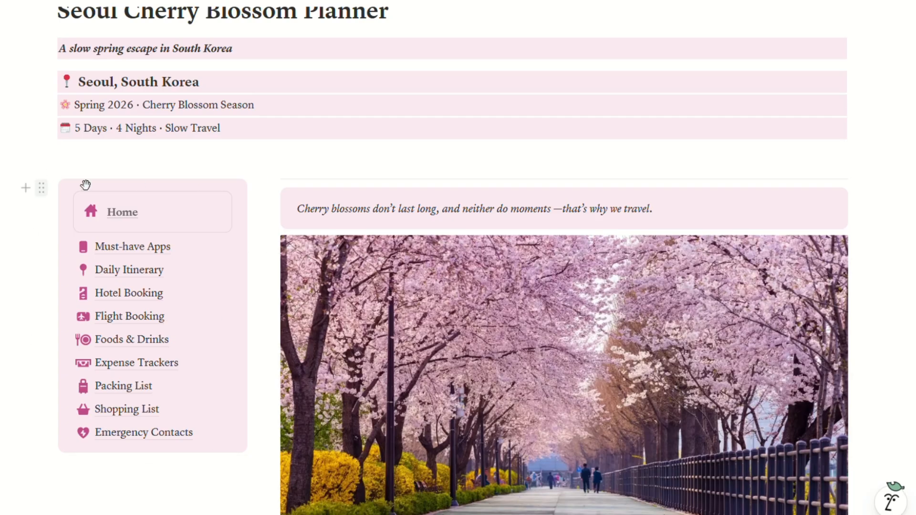
pyautogui.scroll(-1, 69, 135)
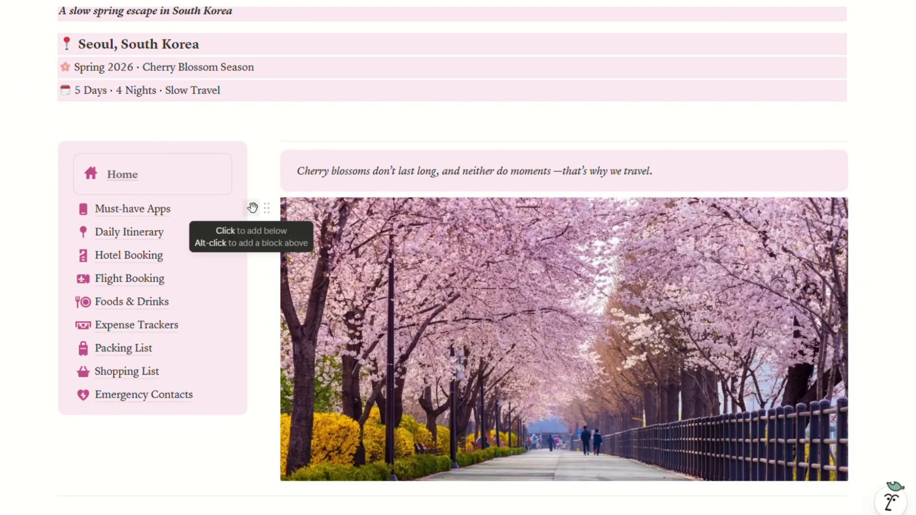
pyautogui.moveTo(129, 176)
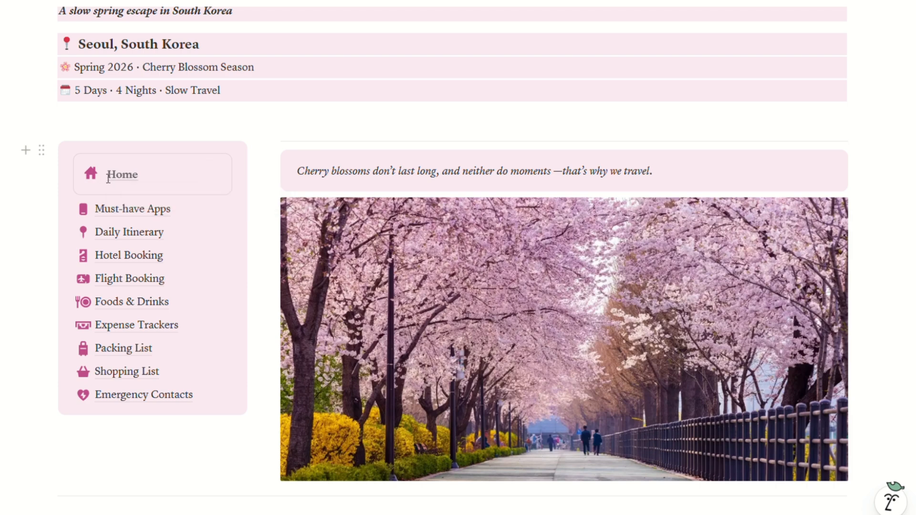
pyautogui.scroll(1, 628, 182)
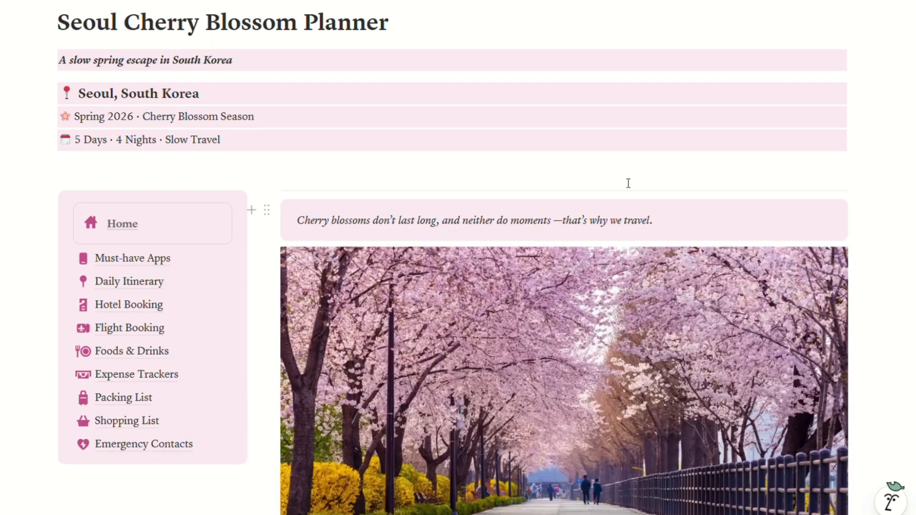
pyautogui.scroll(2, 402, 301)
pyautogui.scroll(-1, 401, 302)
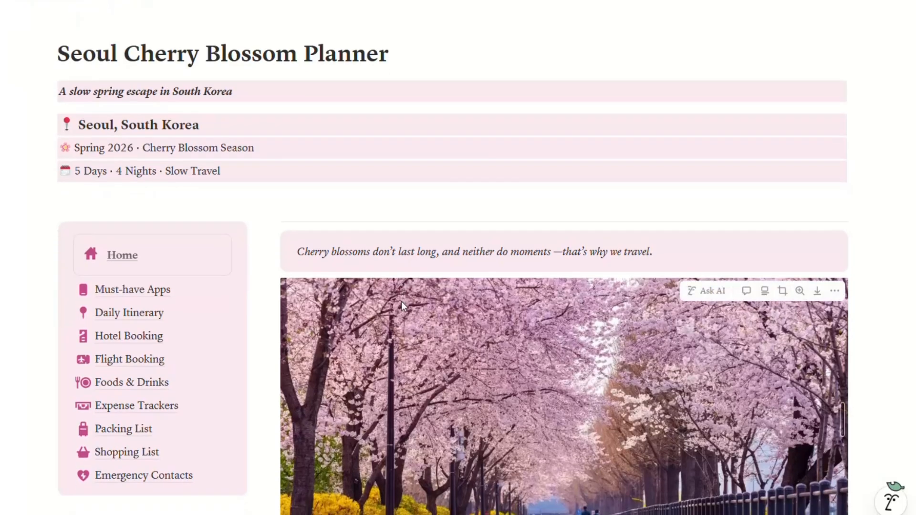
pyautogui.scroll(-1, 401, 302)
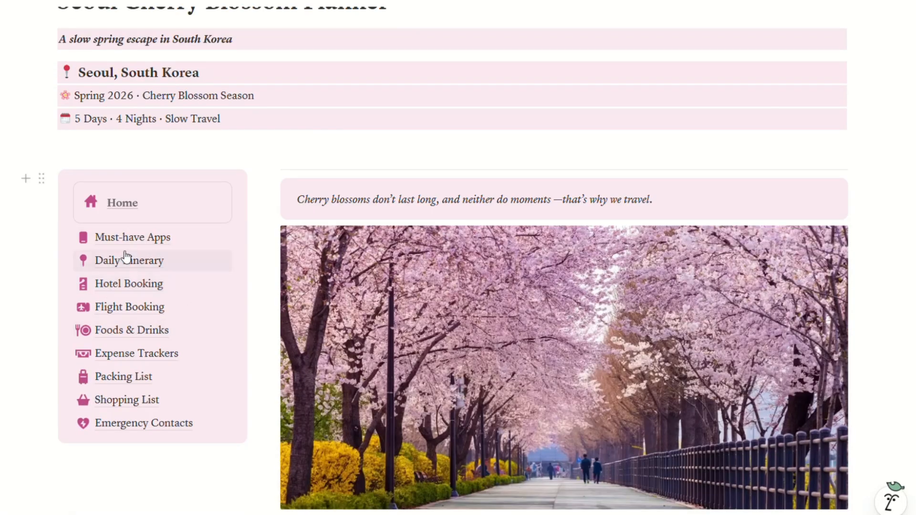
pyautogui.moveTo(159, 244)
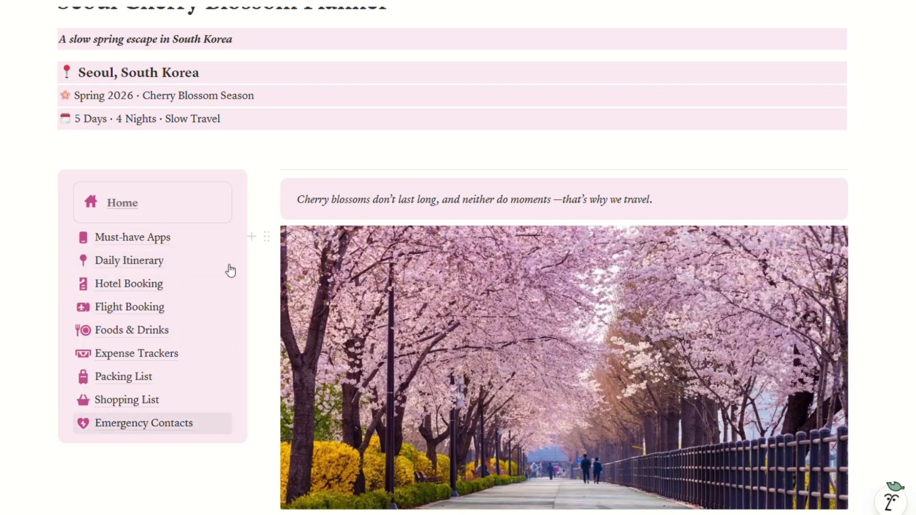
pyautogui.moveTo(103, 248)
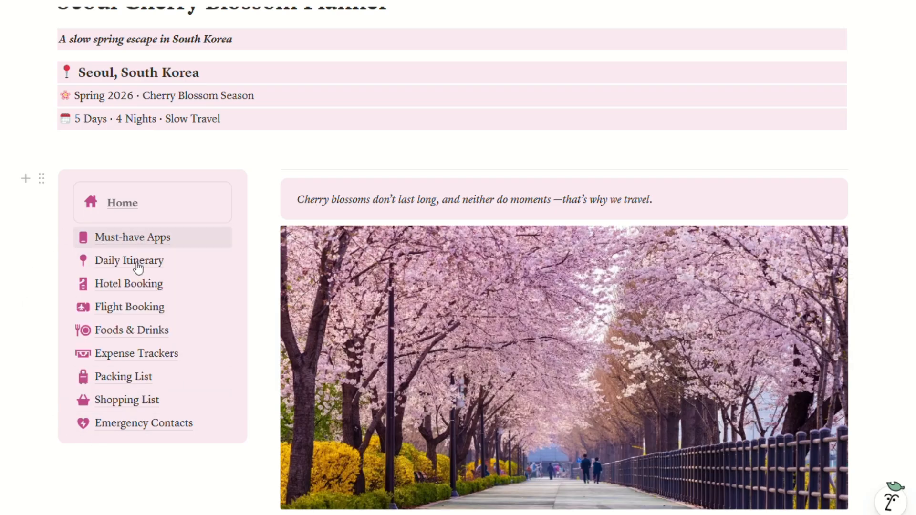
pyautogui.moveTo(134, 432)
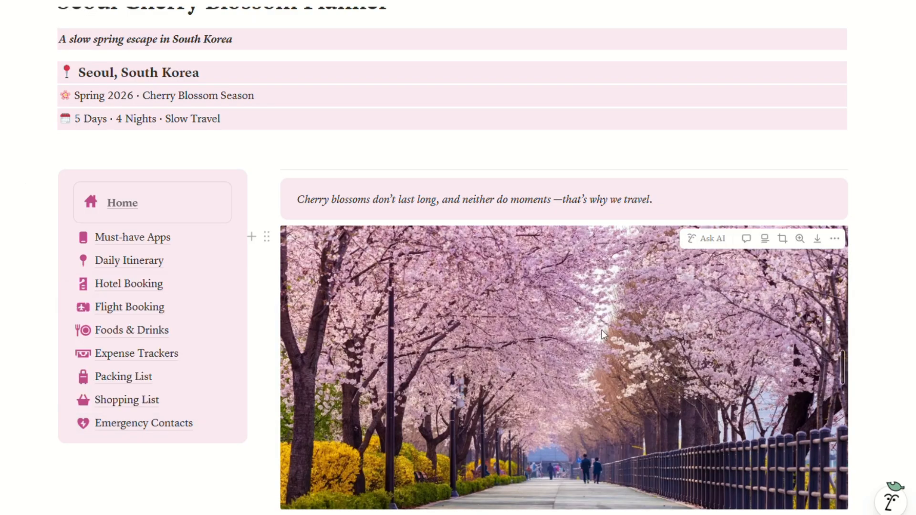
# View the actions available for the large cherry blossom image, including Replace, and close them without choosing one
pyautogui.scroll(-1, 602, 330)
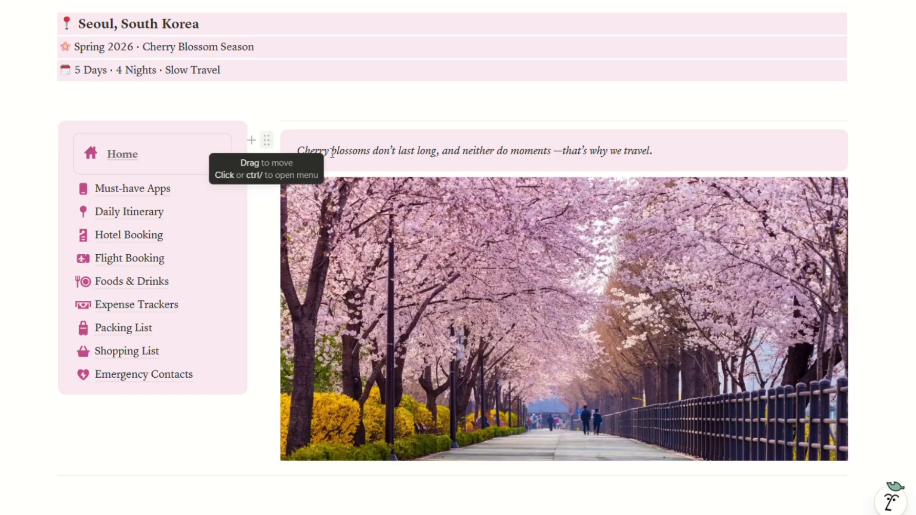
pyautogui.click(839, 187)
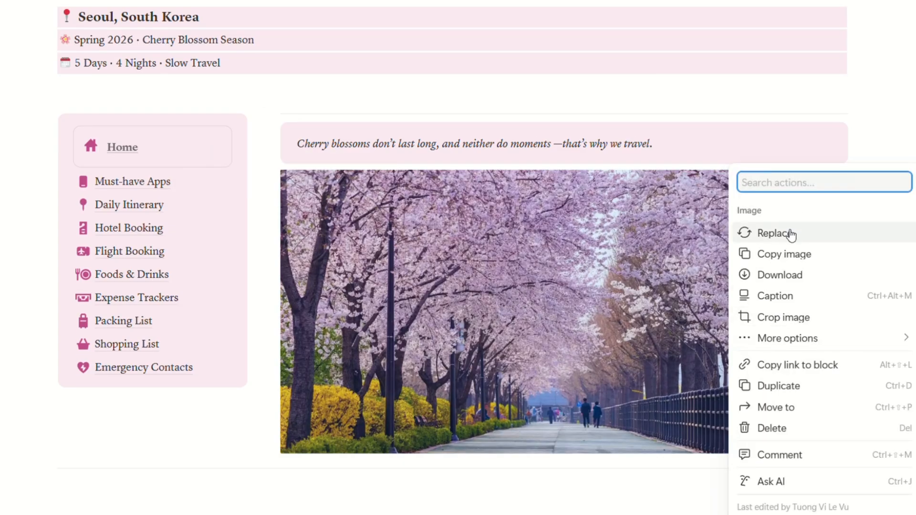
pyautogui.click(173, 460)
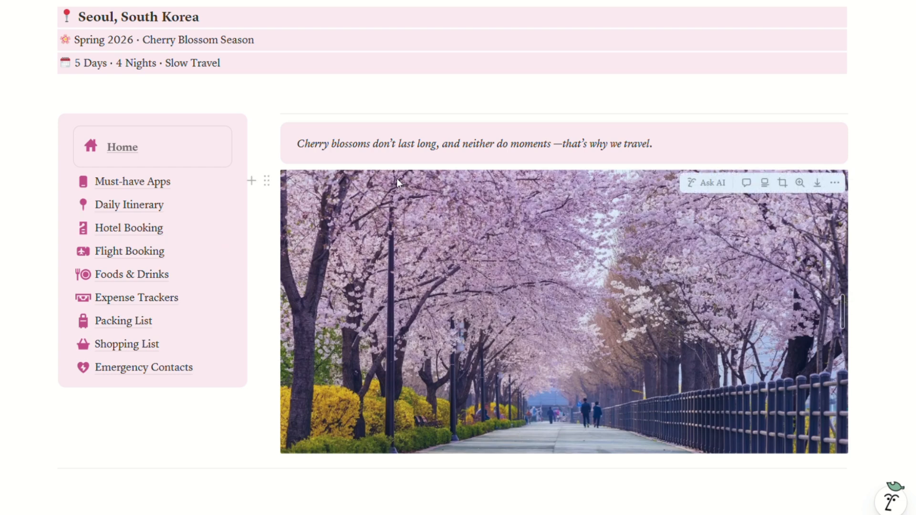
# Open the Must-have Apps page from the planner's navigation links
pyautogui.moveTo(203, 189)
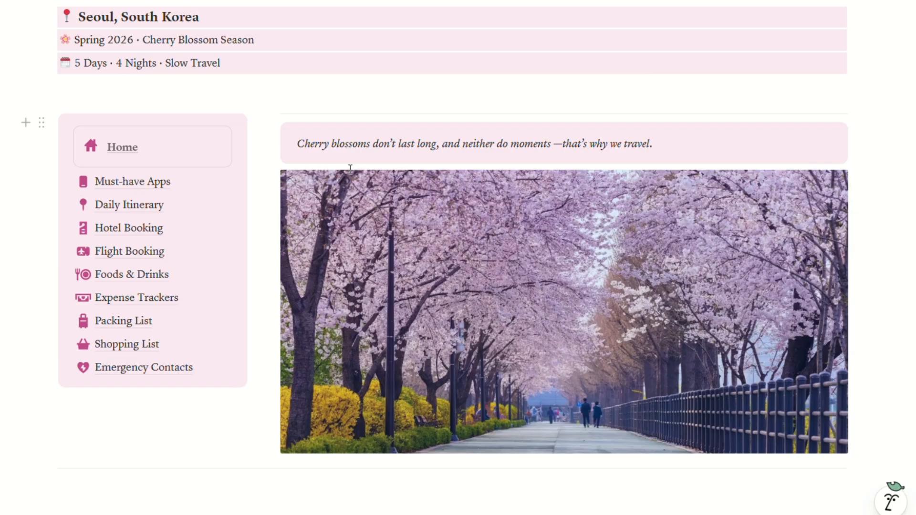
pyautogui.scroll(2, 117, 184)
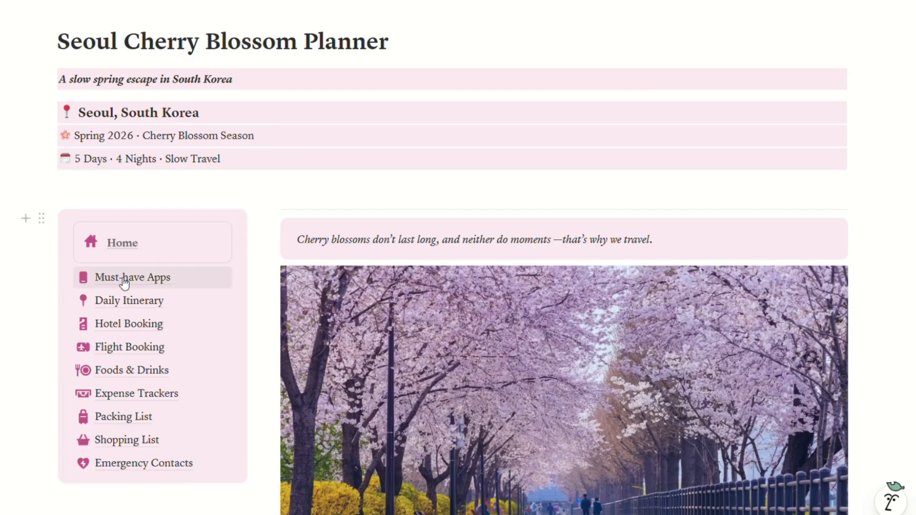
pyautogui.moveTo(139, 283)
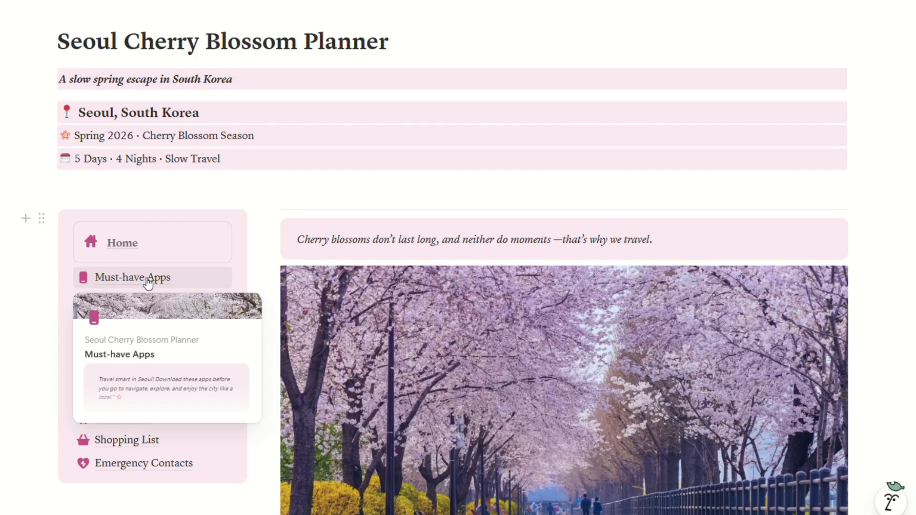
pyautogui.click(148, 282)
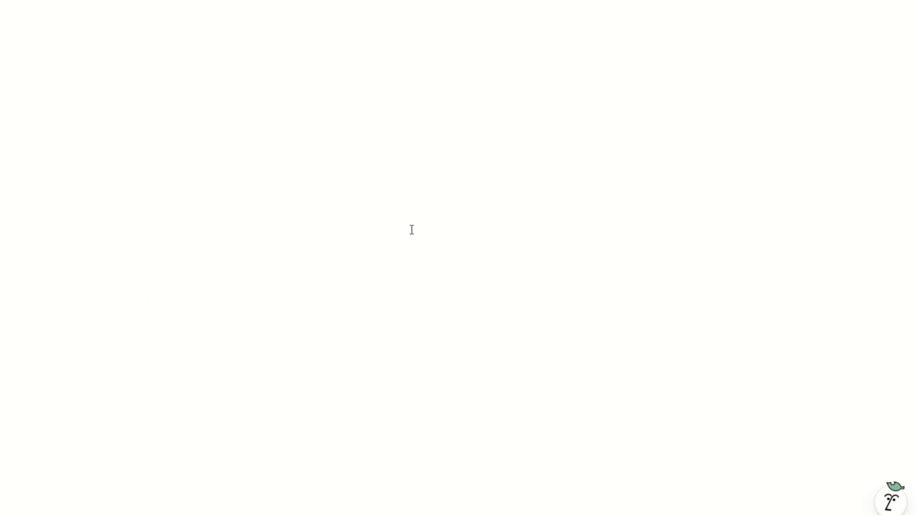
pyautogui.scroll(-1, 604, 179)
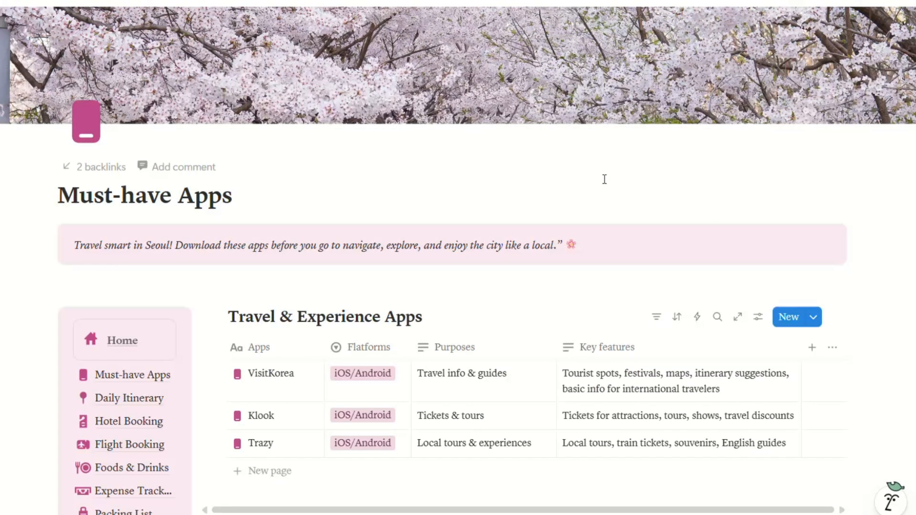
# Examine the Travel & Experience Apps and Transportation & Maps tables with their platforms, purposes and key features
pyautogui.scroll(-2, 604, 179)
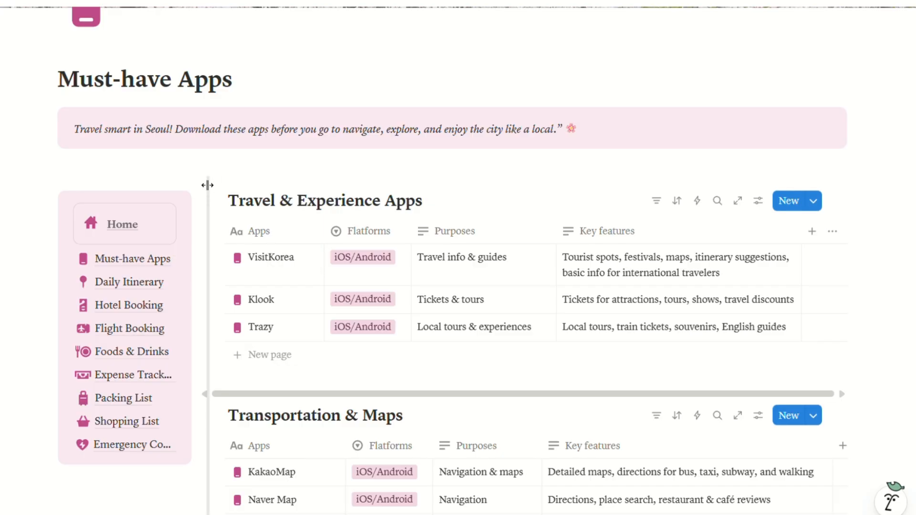
pyautogui.moveTo(207, 185)
pyautogui.mouseDown()
pyautogui.moveTo(226, 187)
pyautogui.moveTo(208, 186)
pyautogui.mouseUp()
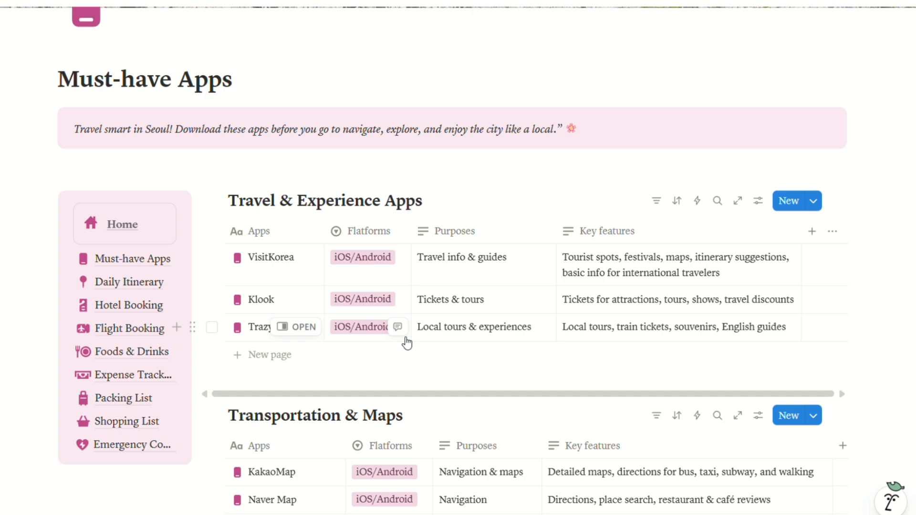
pyautogui.scroll(-1, 474, 328)
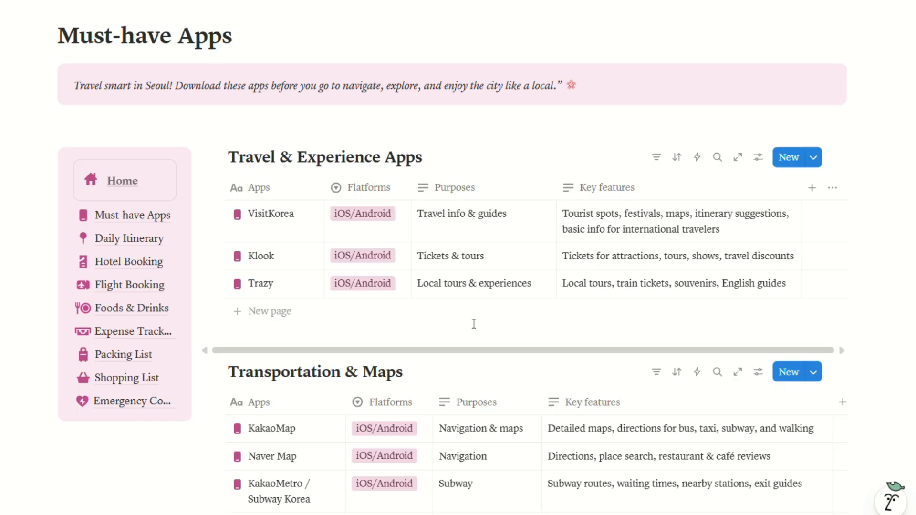
pyautogui.scroll(-2, 474, 324)
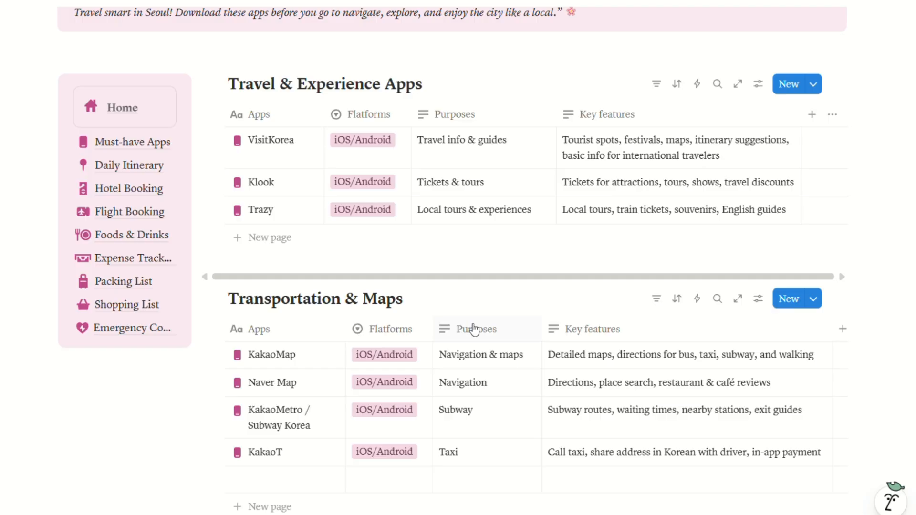
pyautogui.scroll(-7, 474, 330)
pyautogui.scroll(7, 474, 330)
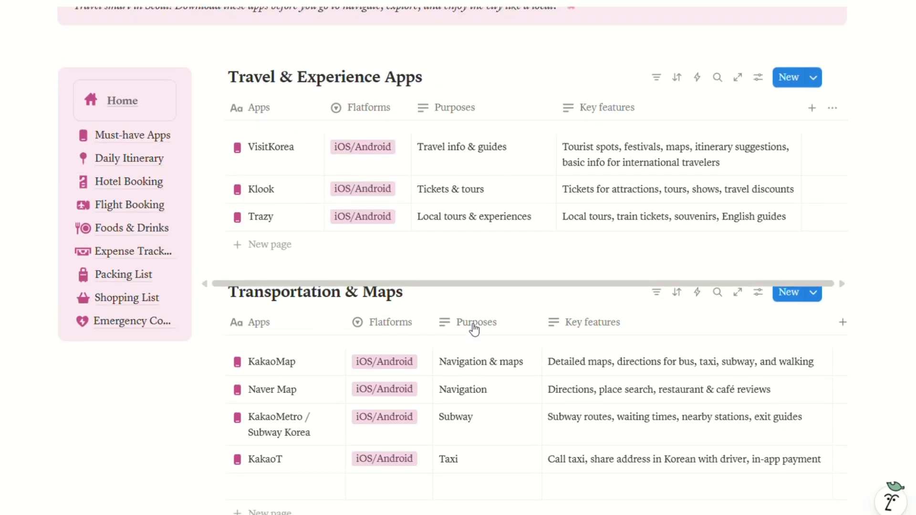
pyautogui.scroll(2, 474, 330)
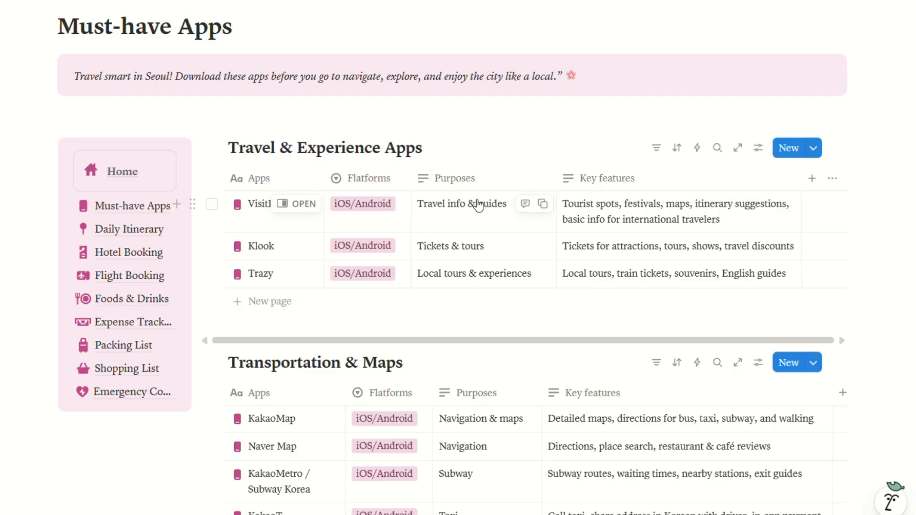
# Enlarge the page and read the app tables from Travel & Experience Apps to Other Useful Apps
pyautogui.hotkey('ctrl', '+')
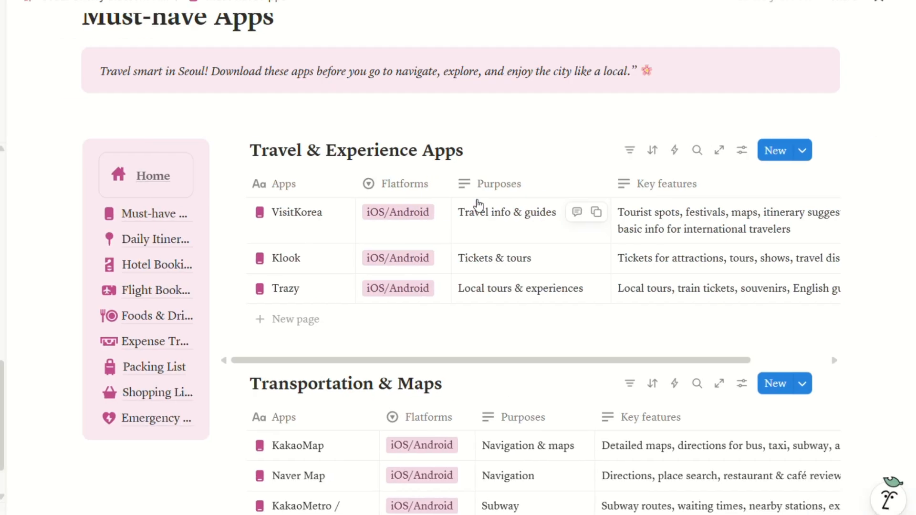
pyautogui.hotkey('ctrl', '+')
pyautogui.scroll(-1, 524, 303)
pyautogui.hscroll(1, 524, 302)
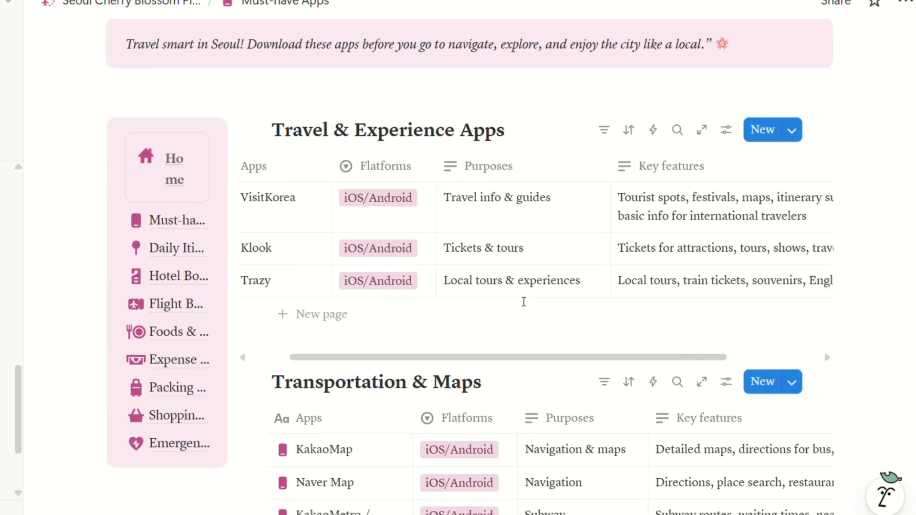
pyautogui.hscroll(-2, 417, 243)
pyautogui.scroll(-4, 536, 359)
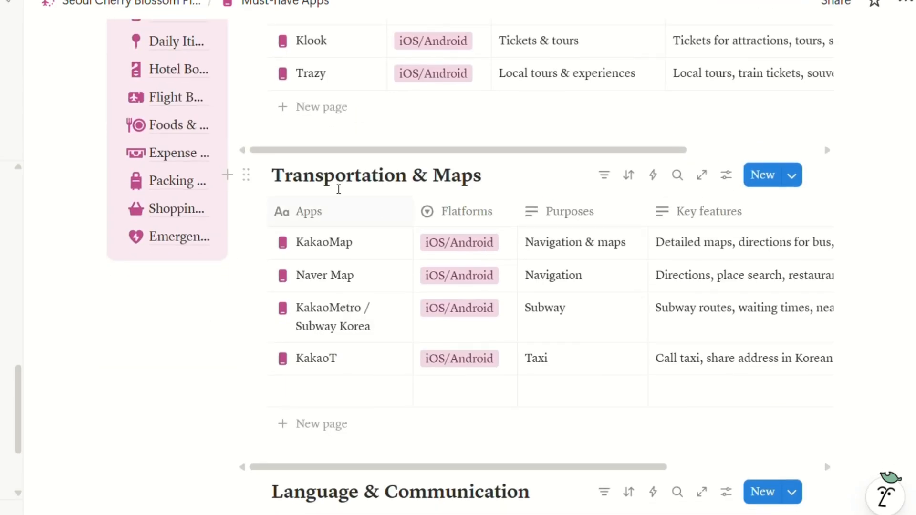
pyautogui.scroll(-1, 352, 224)
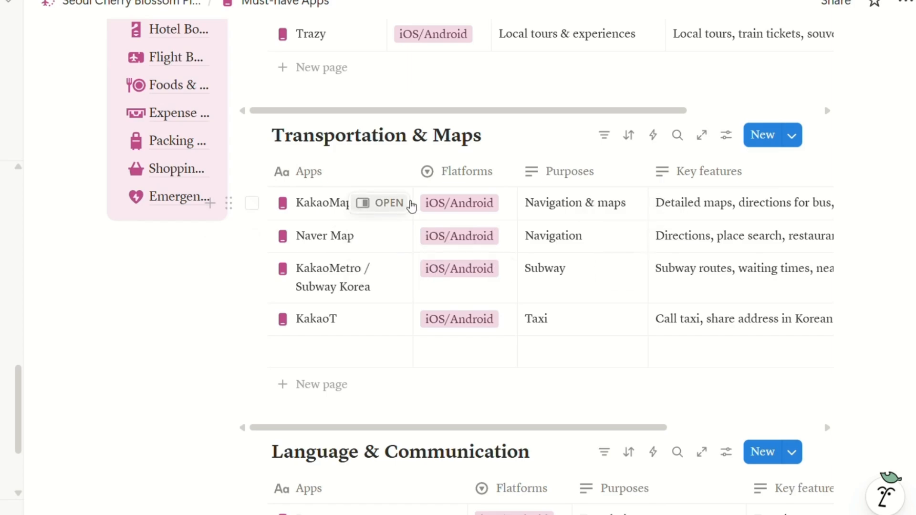
pyautogui.scroll(-6, 641, 377)
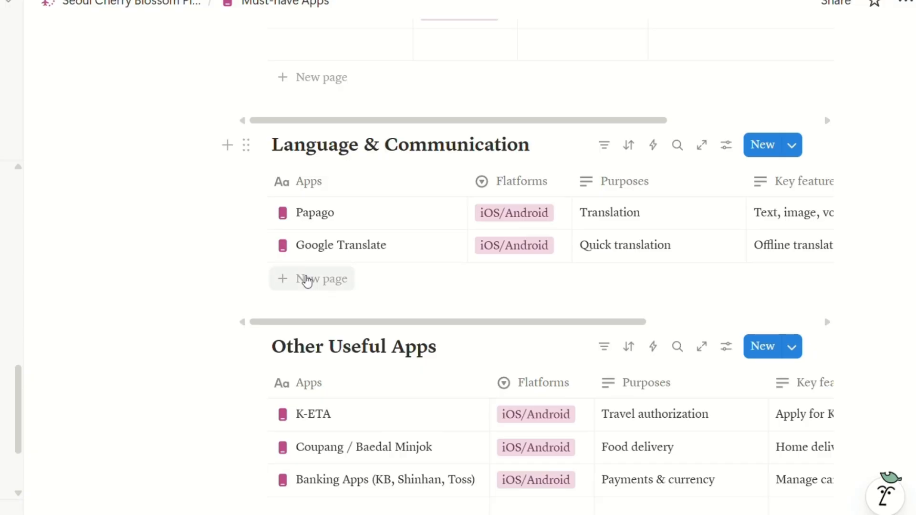
# Add a blank entry below Google Translate in the Language & Communication table
pyautogui.click(307, 280)
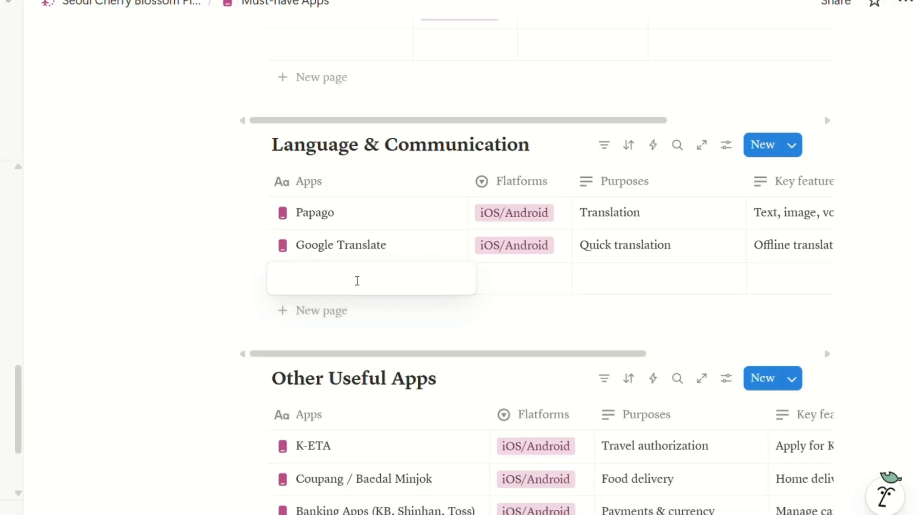
pyautogui.press('Escape')
pyautogui.scroll(-3, 485, 365)
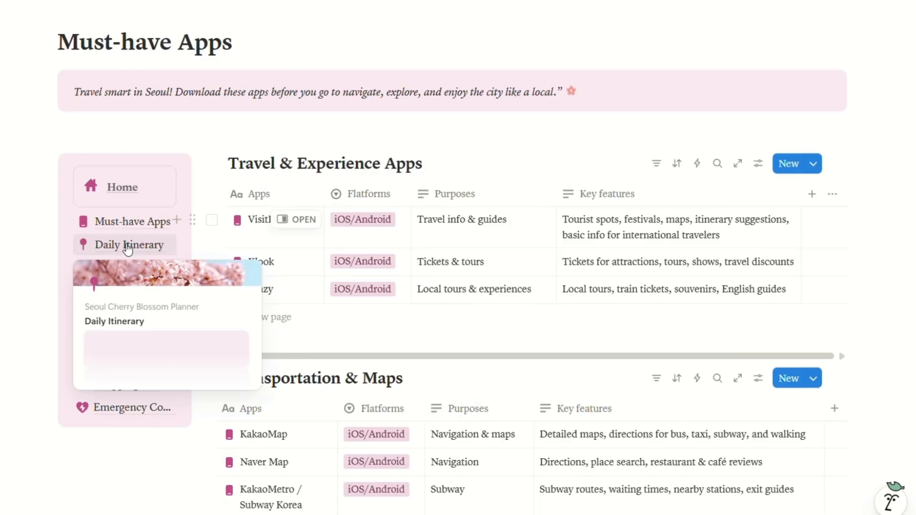
# Open the Daily Itinerary page at its Itinerary table and leave no rows selected
pyautogui.click(127, 249)
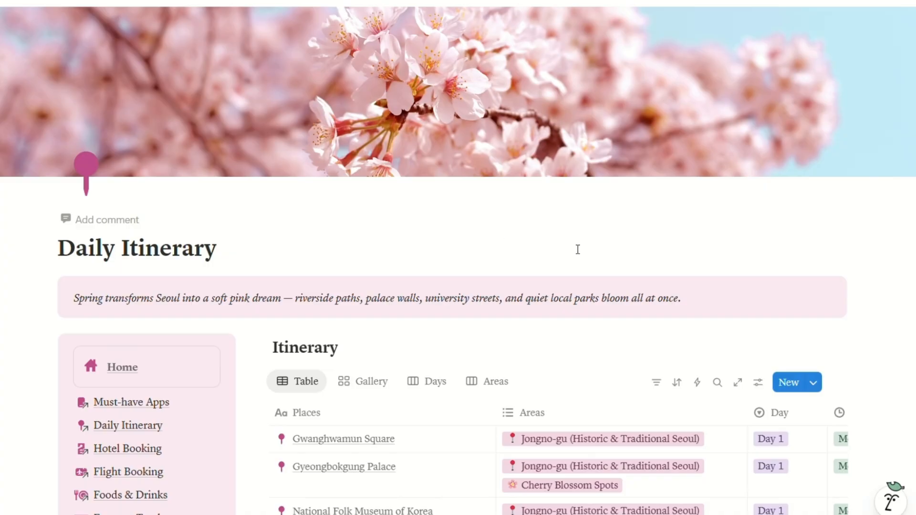
pyautogui.scroll(-3, 551, 351)
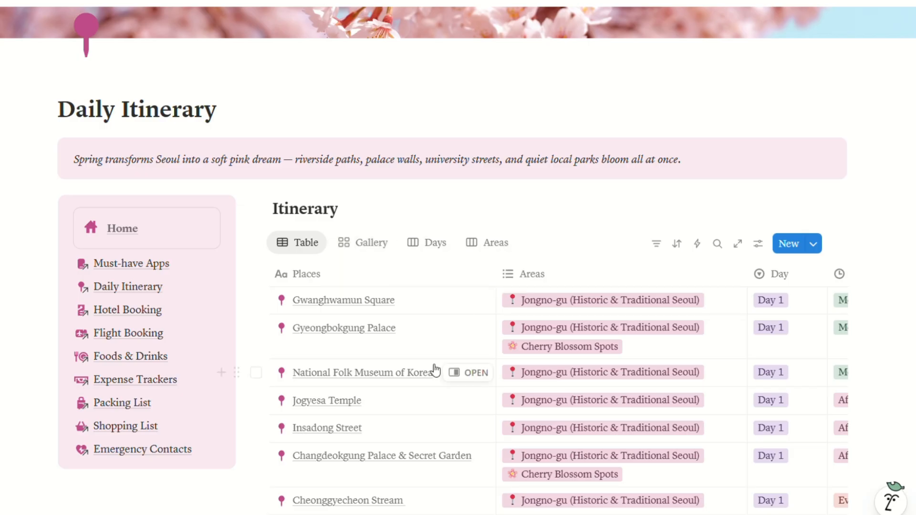
pyautogui.scroll(-1, 256, 267)
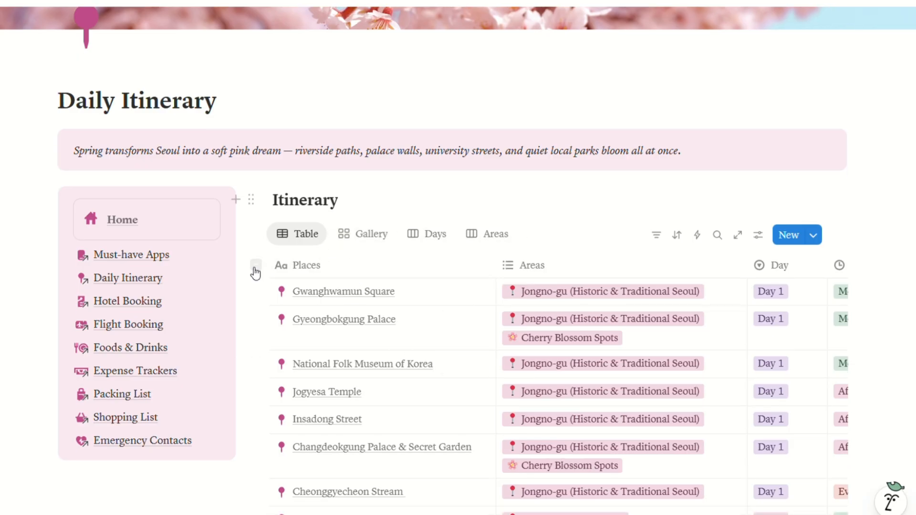
pyautogui.click(256, 266)
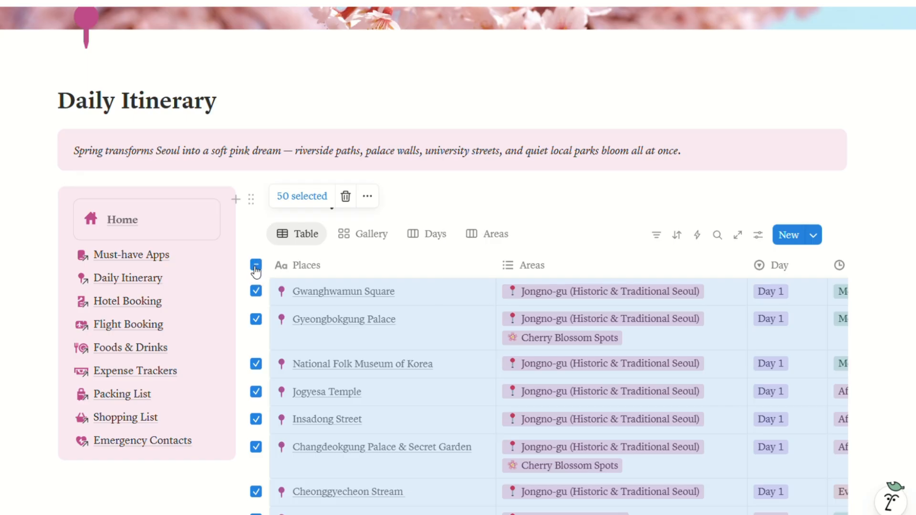
pyautogui.click(256, 268)
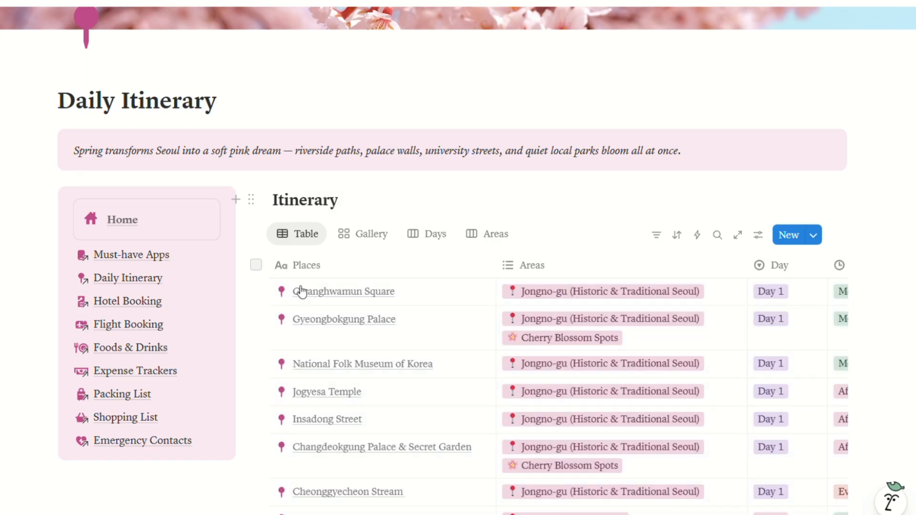
# Examine the places in the Itinerary table together with their areas and assigned days
pyautogui.scroll(-2, 507, 358)
pyautogui.scroll(-1, 510, 359)
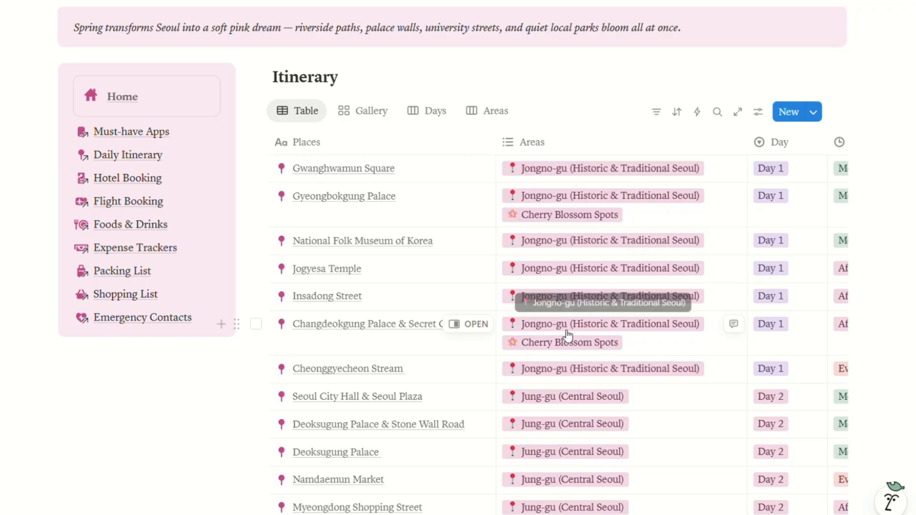
pyautogui.scroll(1, 568, 336)
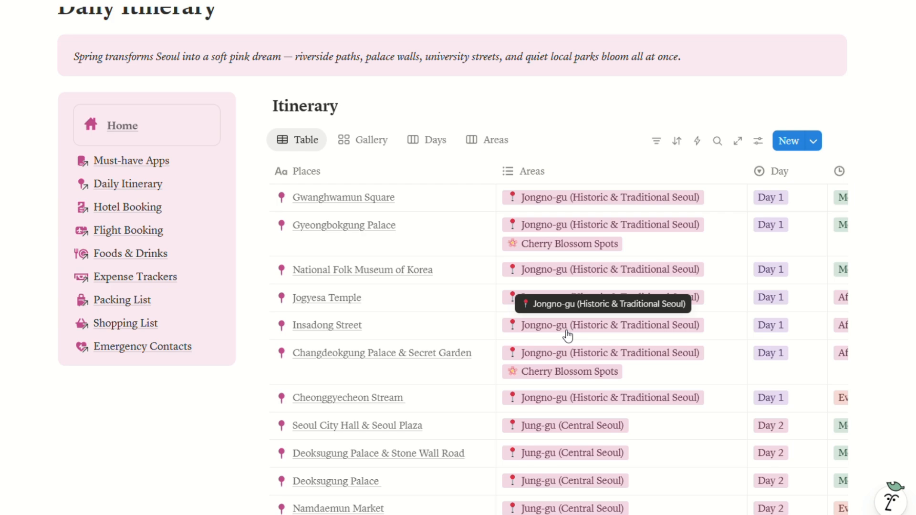
pyautogui.scroll(-15, 587, 352)
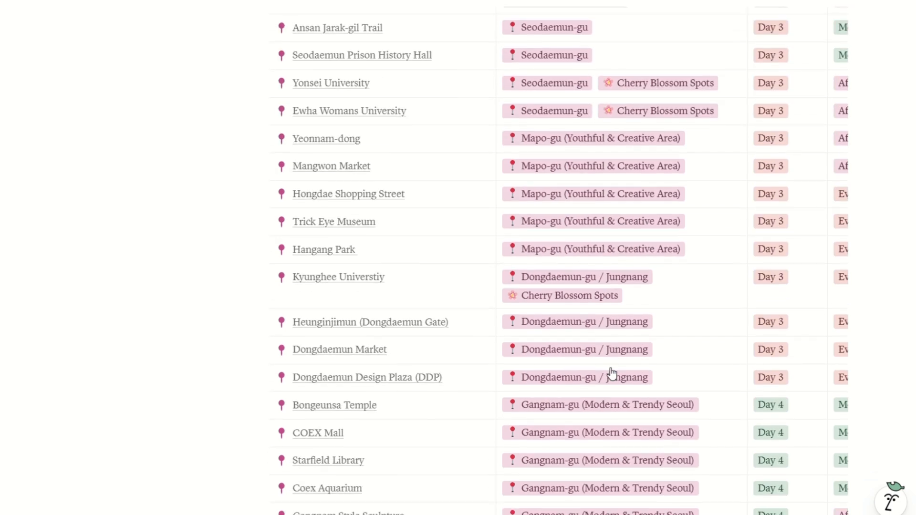
pyautogui.scroll(15, 497, 364)
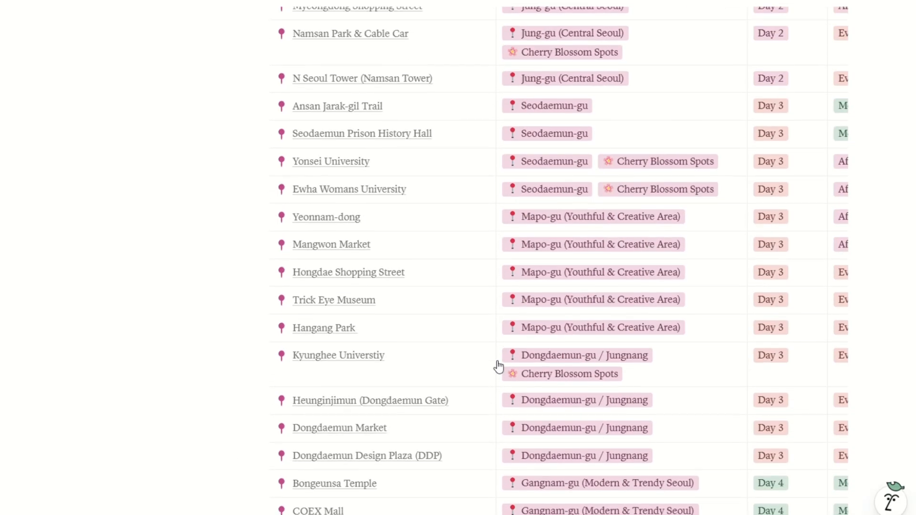
pyautogui.scroll(5, 629, 288)
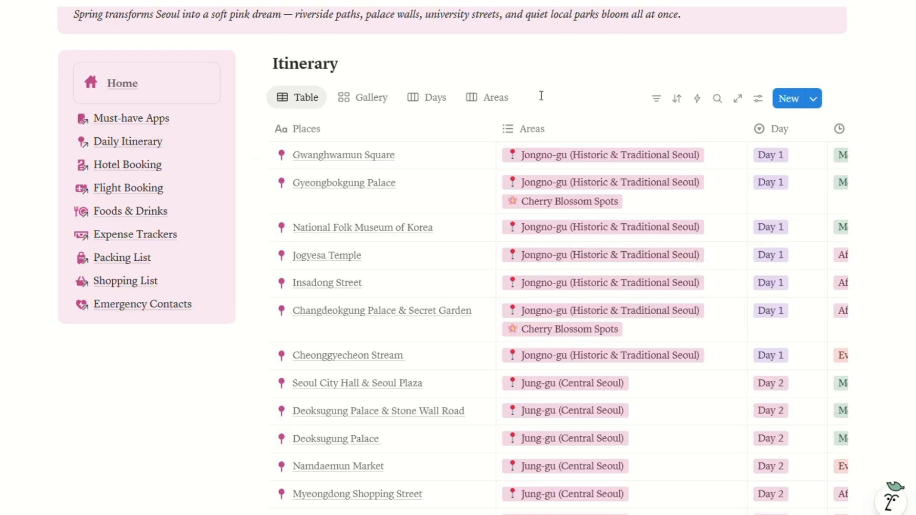
# View the Itinerary table's further columns: Day, When, Visited and Opening hours
pyautogui.hscroll(6, 608, 138)
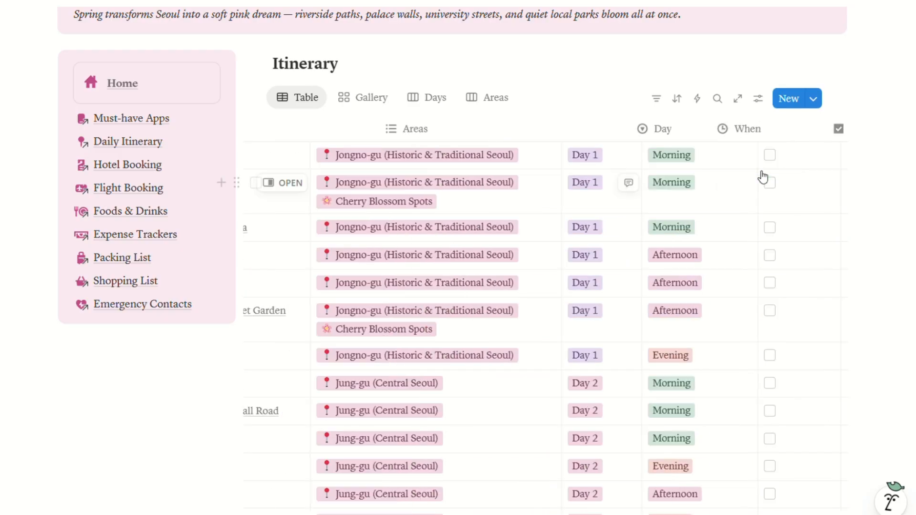
pyautogui.scroll(-1, 505, 215)
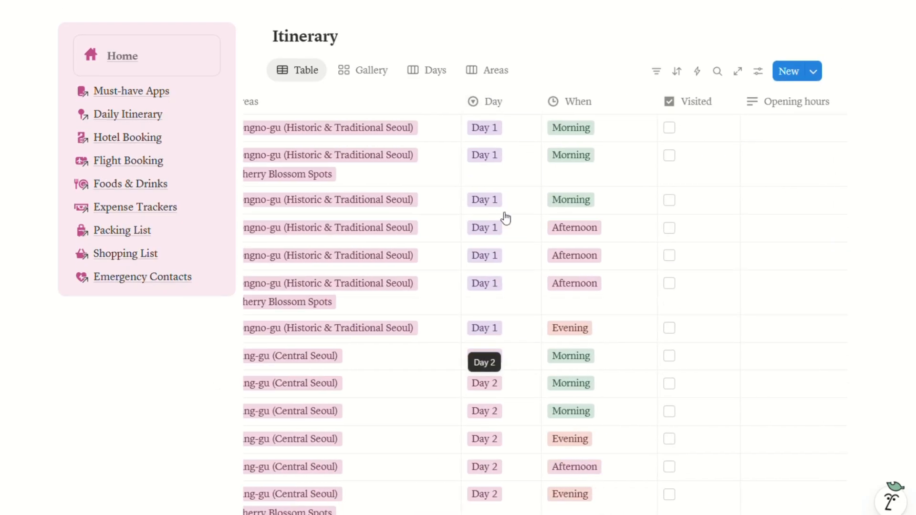
pyautogui.scroll(2, 518, 164)
# Load more entries at the end of the Itinerary table and return to its first rows
pyautogui.scroll(-8, 518, 164)
pyautogui.scroll(-15, 518, 164)
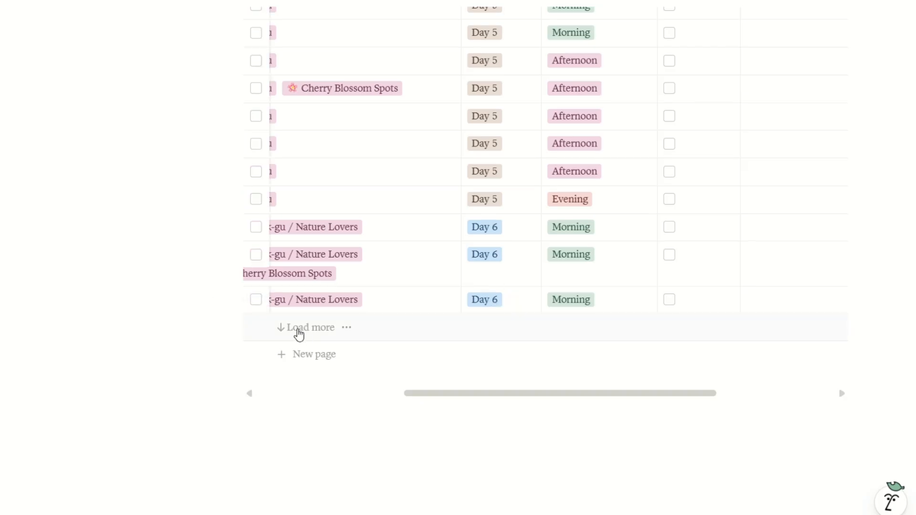
pyautogui.click(297, 330)
pyautogui.scroll(-2, 575, 362)
pyautogui.scroll(8, 578, 379)
pyautogui.scroll(15, 578, 379)
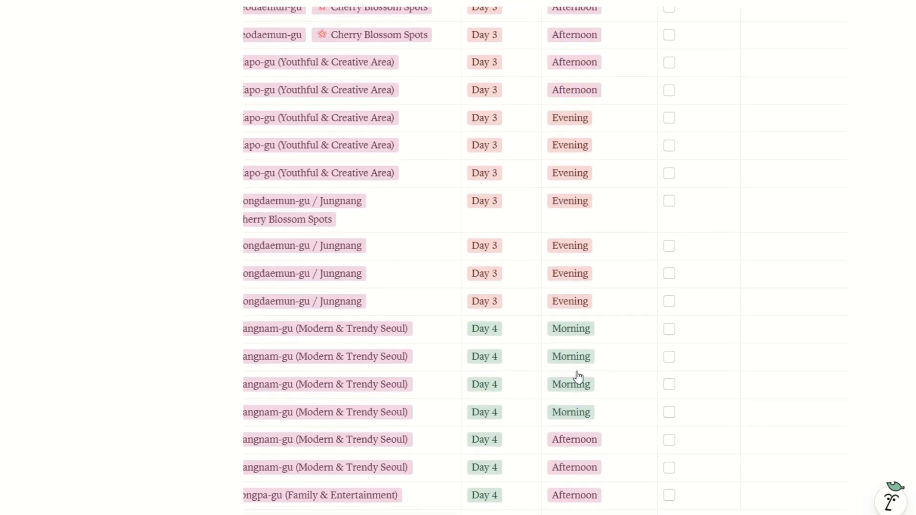
pyautogui.scroll(4, 587, 251)
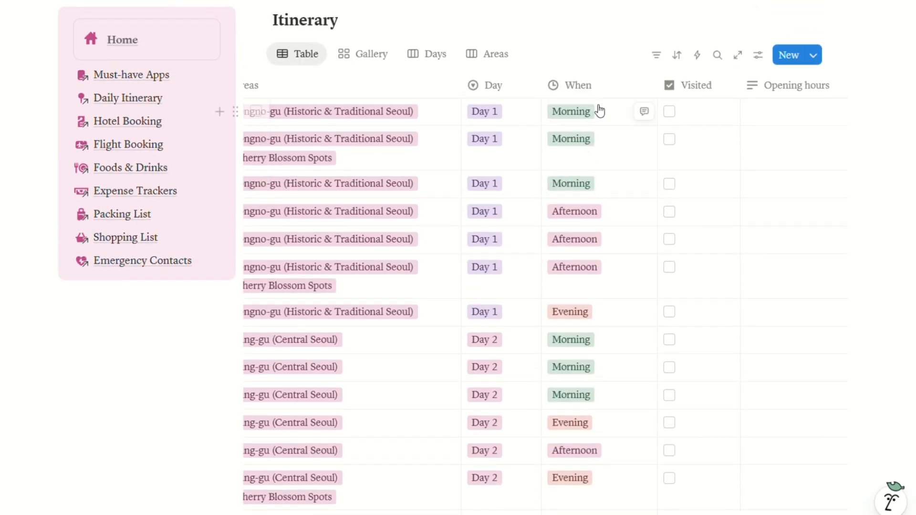
# Freeze the Places column of the Itinerary table
pyautogui.click(378, 86)
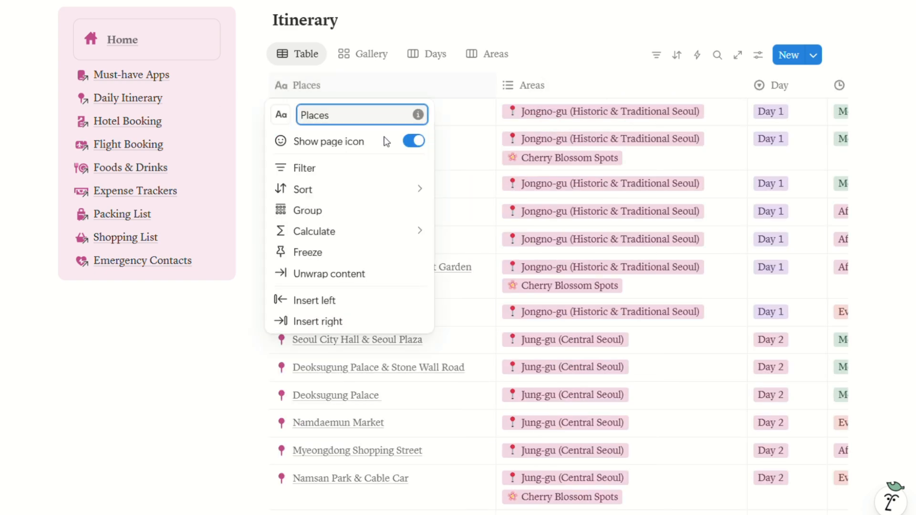
pyautogui.click(363, 252)
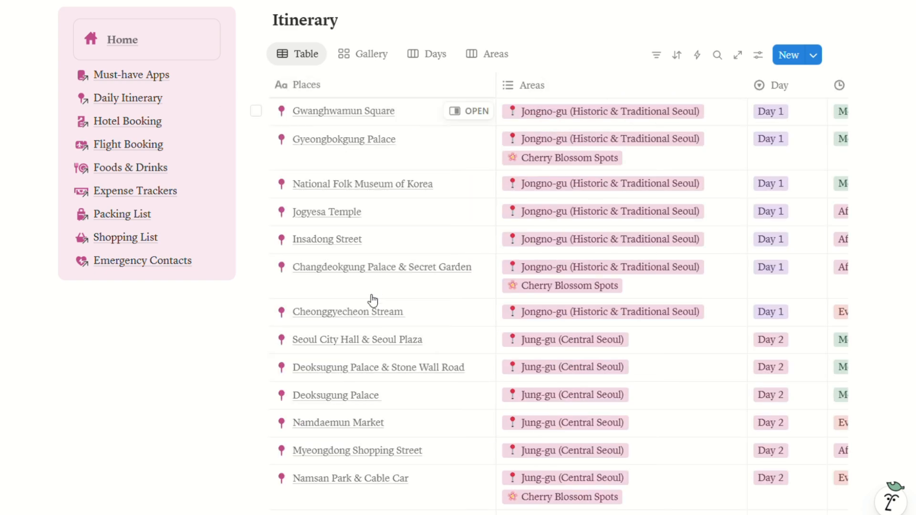
# Review the Areas, Day, When, Visited and Opening hours columns of the Itinerary table beside the frozen Places column
pyautogui.hscroll(4, 637, 224)
pyautogui.hscroll(5, 637, 225)
pyautogui.hscroll(-6, 638, 224)
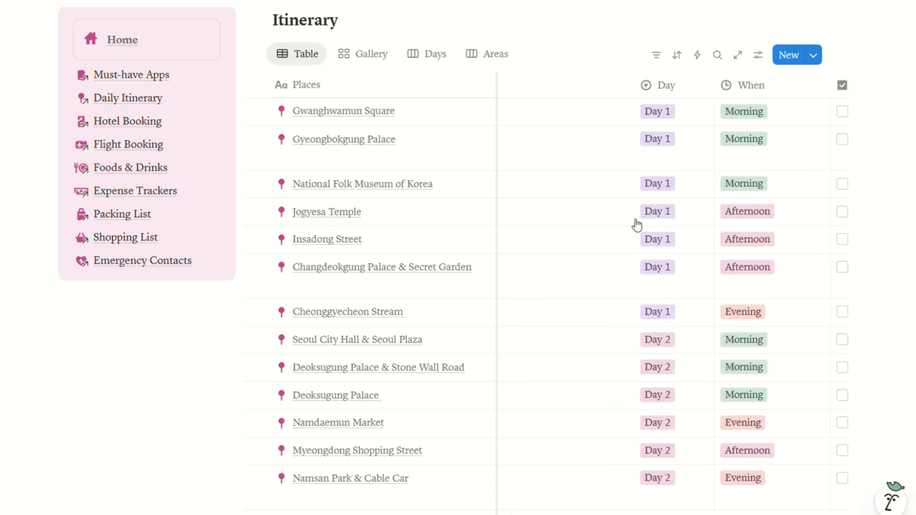
pyautogui.hscroll(3, 637, 225)
pyautogui.hscroll(2, 637, 224)
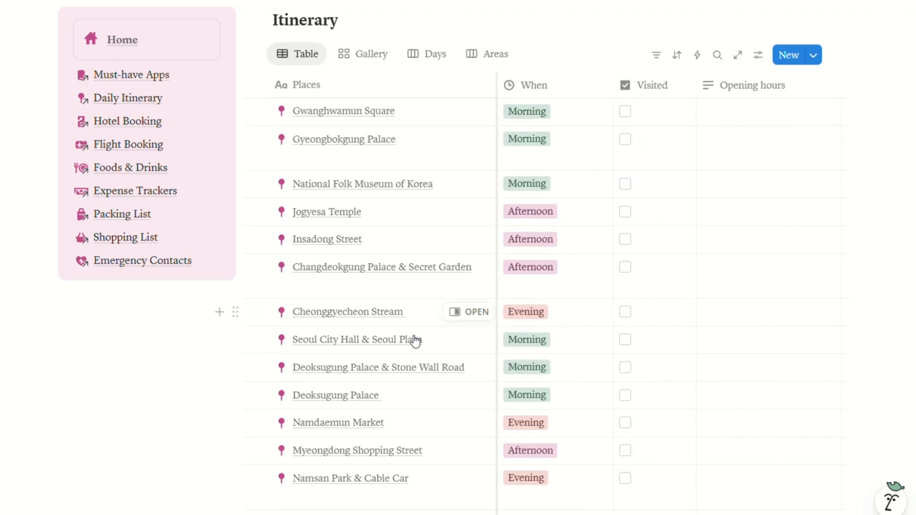
pyautogui.hscroll(-3, 673, 298)
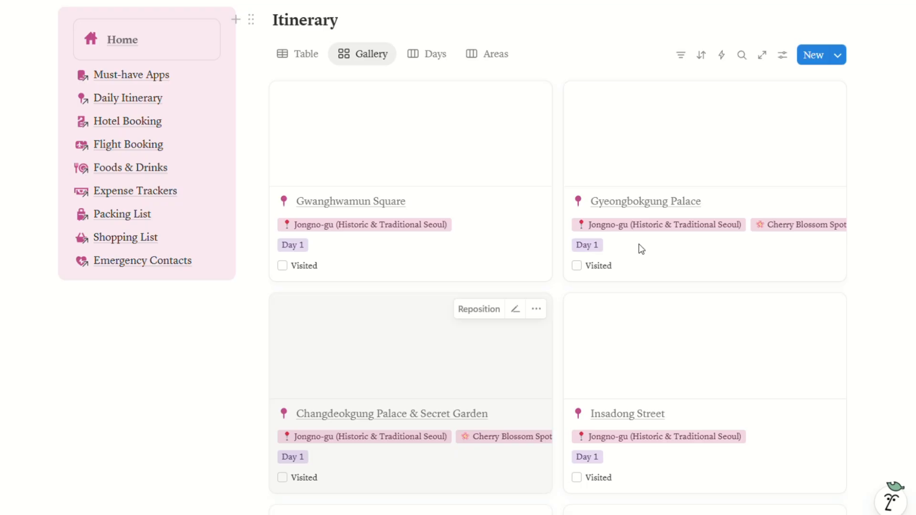
# Zoom the page out and look through the itinerary's place cards in the Gallery view
pyautogui.hotkey('ctrl', '-')
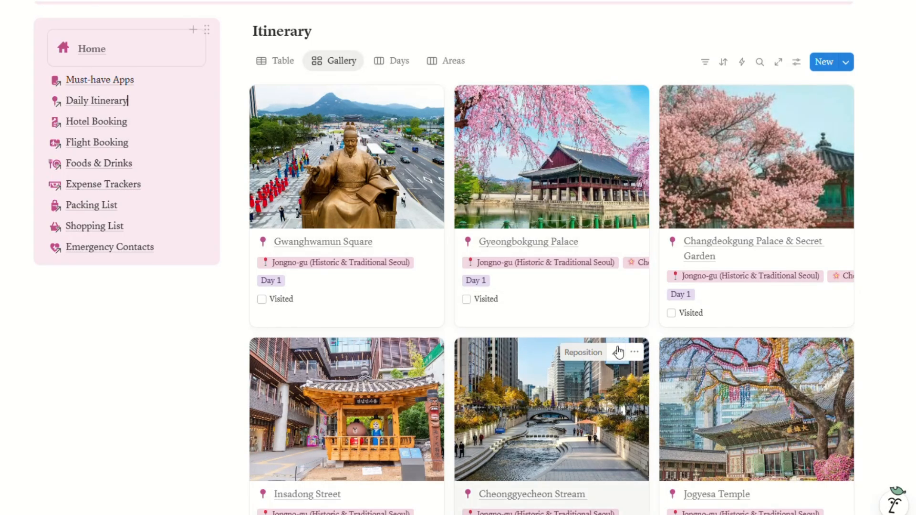
pyautogui.scroll(-5, 657, 332)
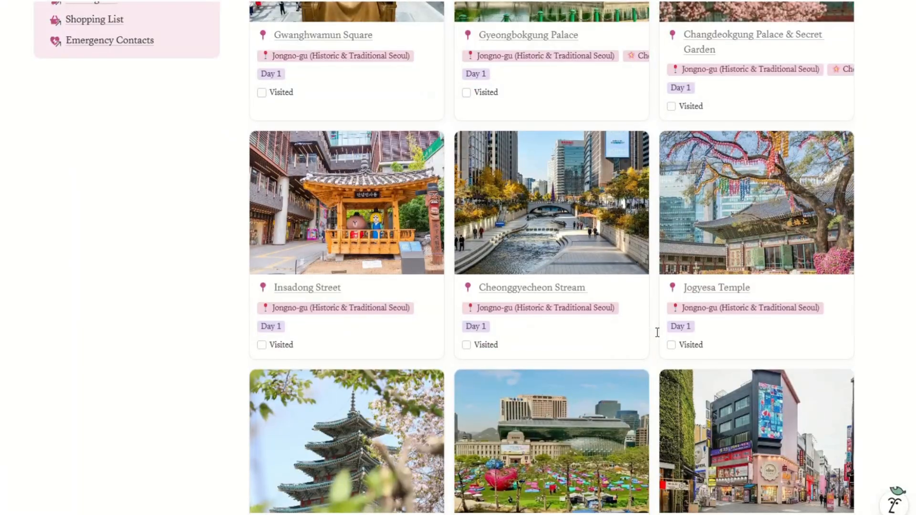
pyautogui.scroll(-5, 657, 330)
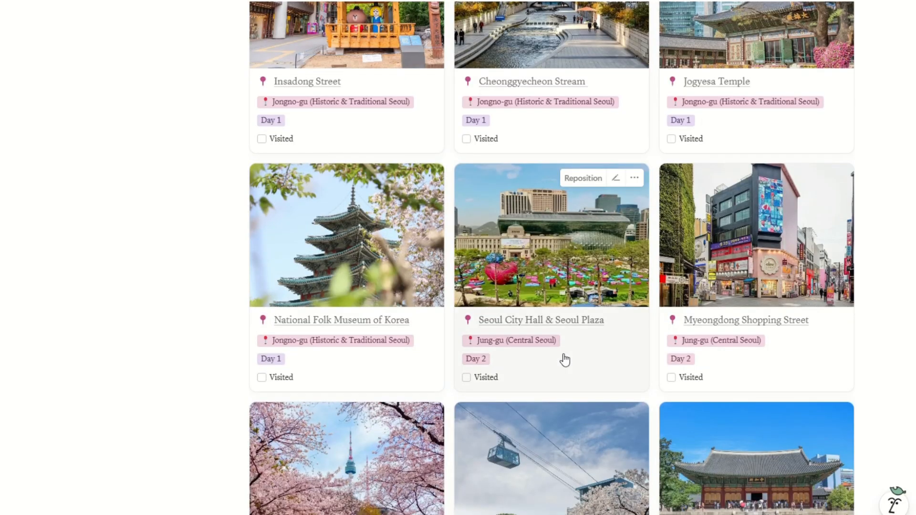
pyautogui.scroll(-1, 565, 360)
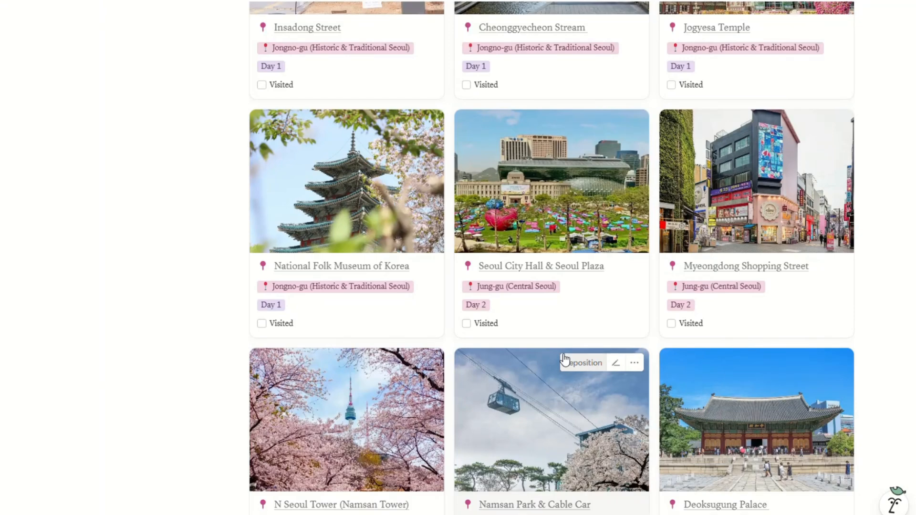
pyautogui.scroll(-5, 565, 360)
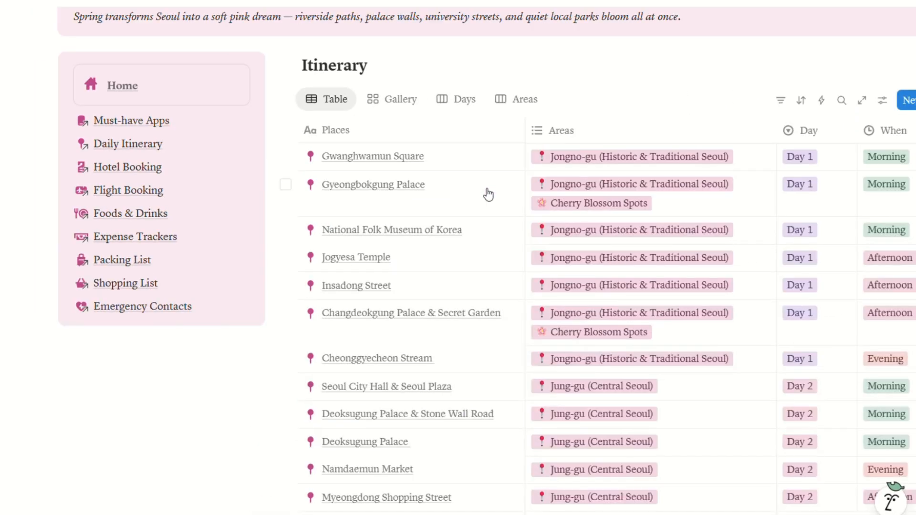
# Review the Areas and Day columns in the Table view and switch the Itinerary to the Gallery view
pyautogui.hscroll(3, 665, 254)
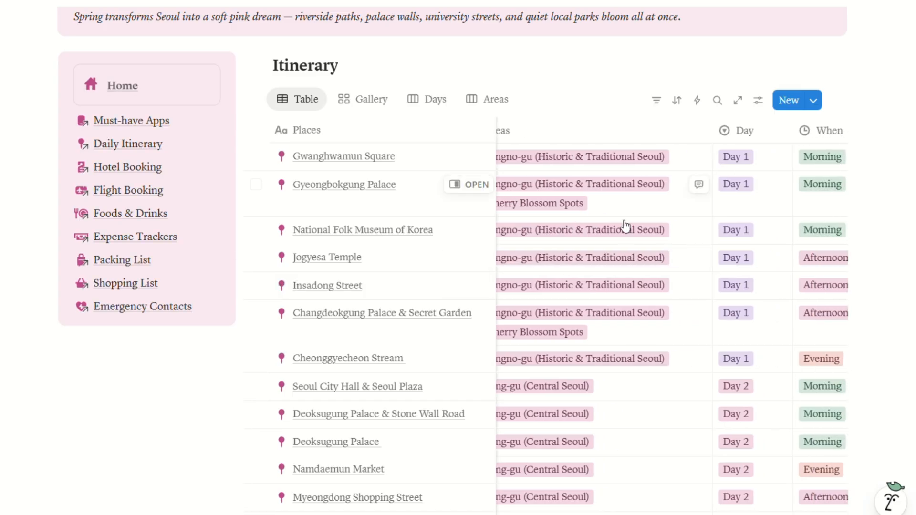
pyautogui.hscroll(-2, 626, 225)
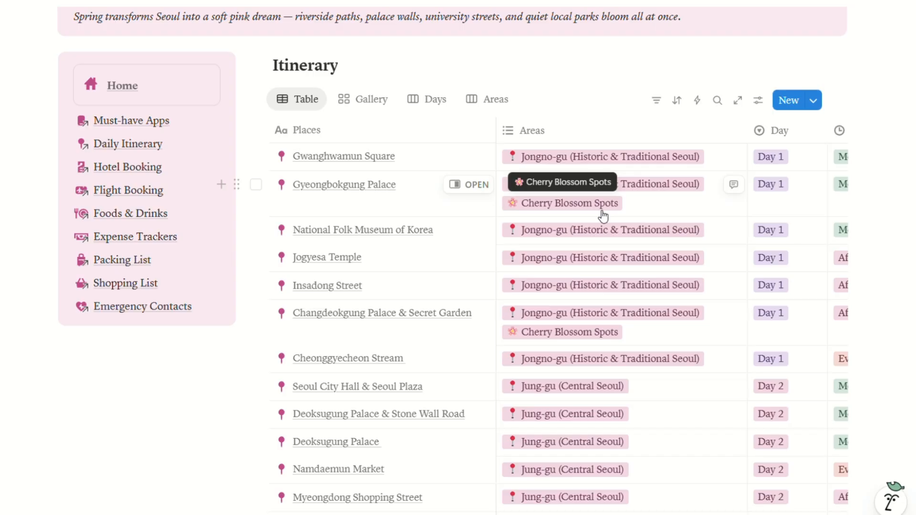
pyautogui.click(368, 100)
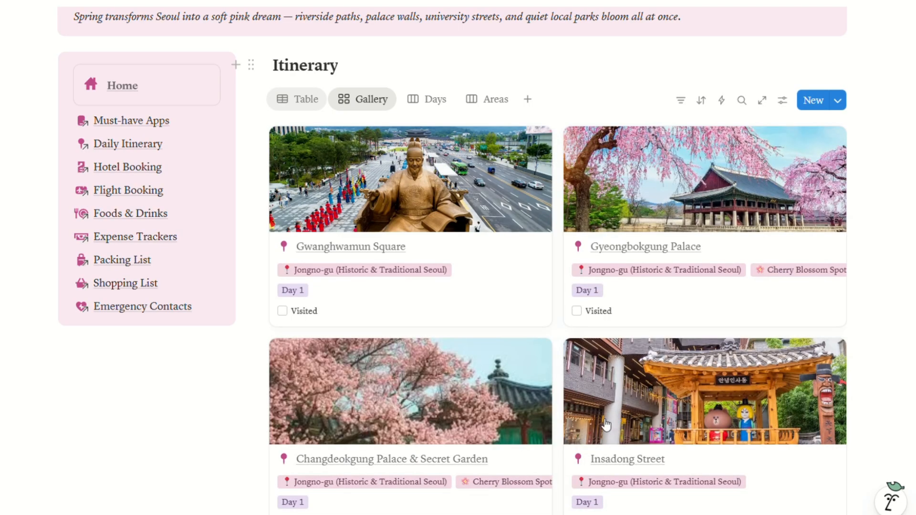
# Examine the Day 1 and Day 2 gallery cards with their photos, area tags and Visited checkboxes
pyautogui.scroll(-3, 605, 419)
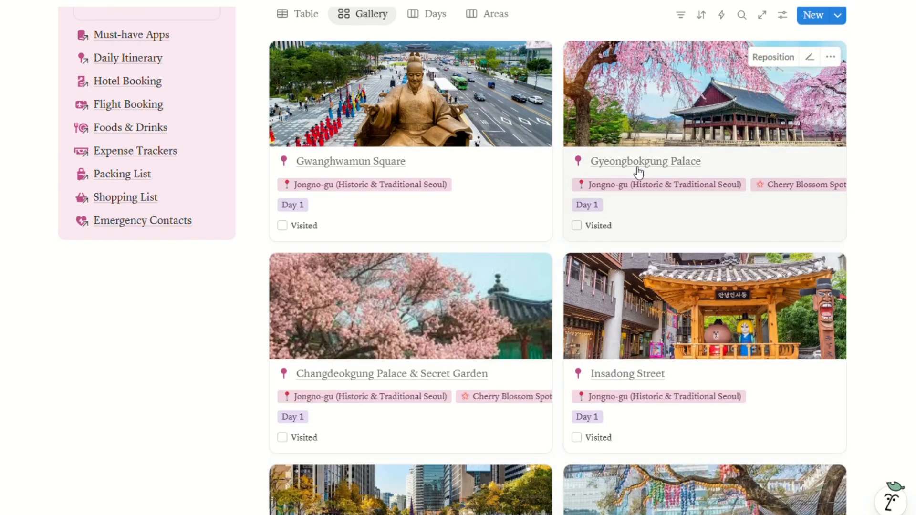
pyautogui.scroll(-3, 641, 336)
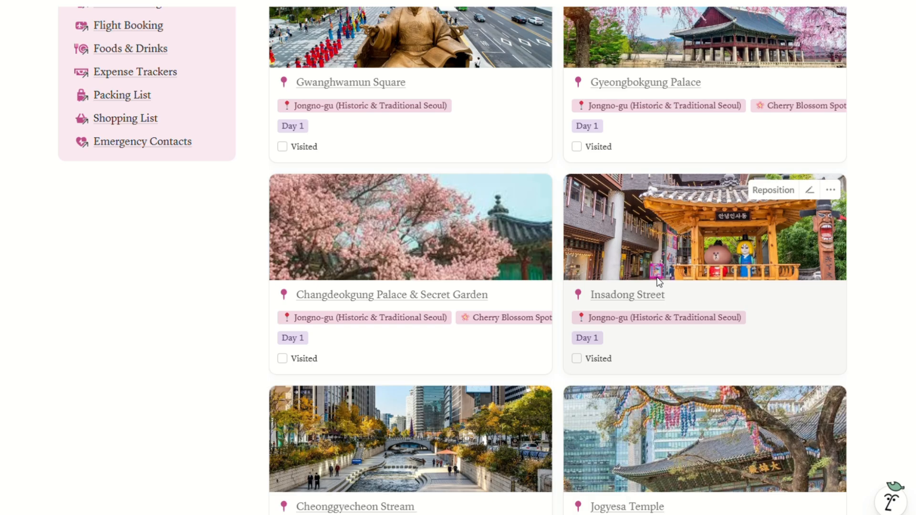
pyautogui.scroll(-10, 580, 357)
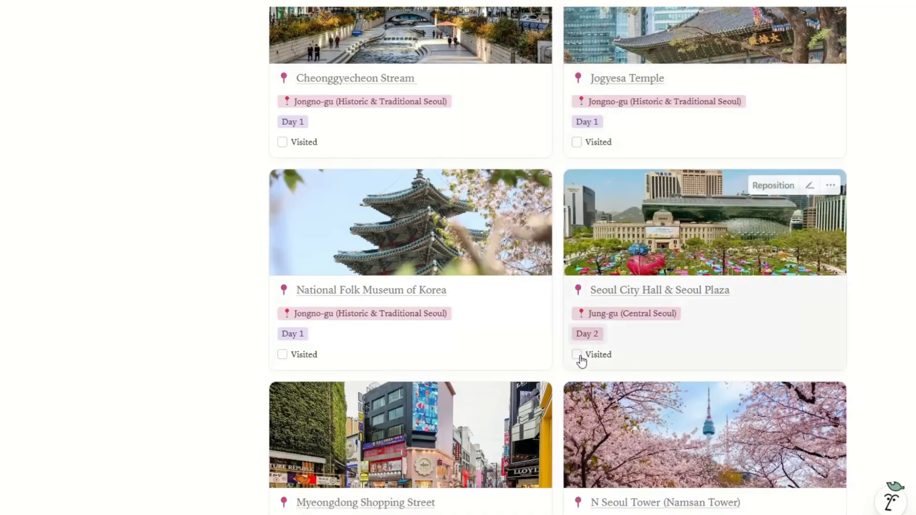
pyautogui.scroll(-5, 580, 362)
pyautogui.scroll(-8, 724, 276)
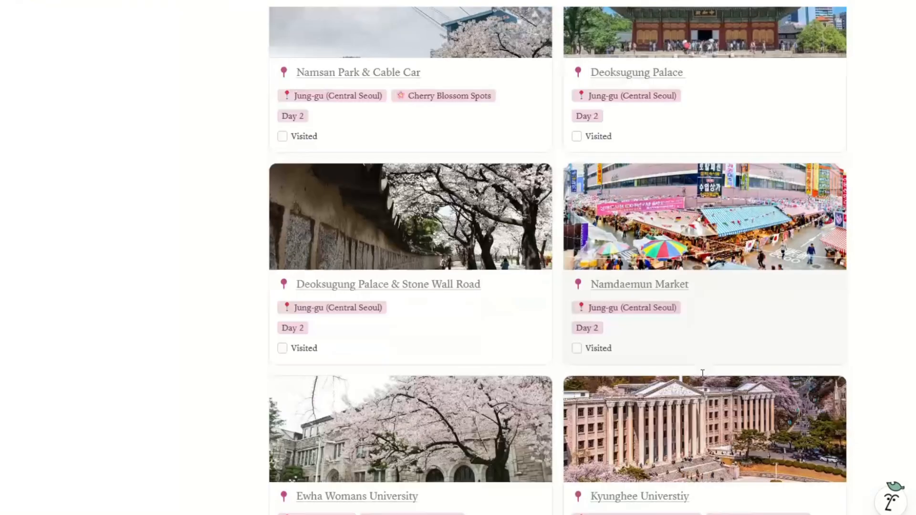
pyautogui.scroll(-1, 702, 373)
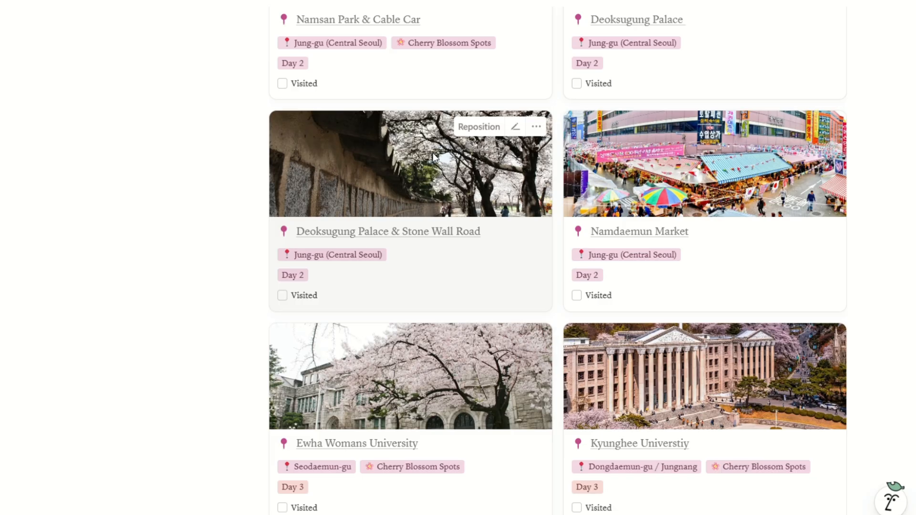
# Examine the Day 3 gallery cards, from the university cherry blossom spots through the markets to Dongdaemun Gate
pyautogui.scroll(-5, 663, 308)
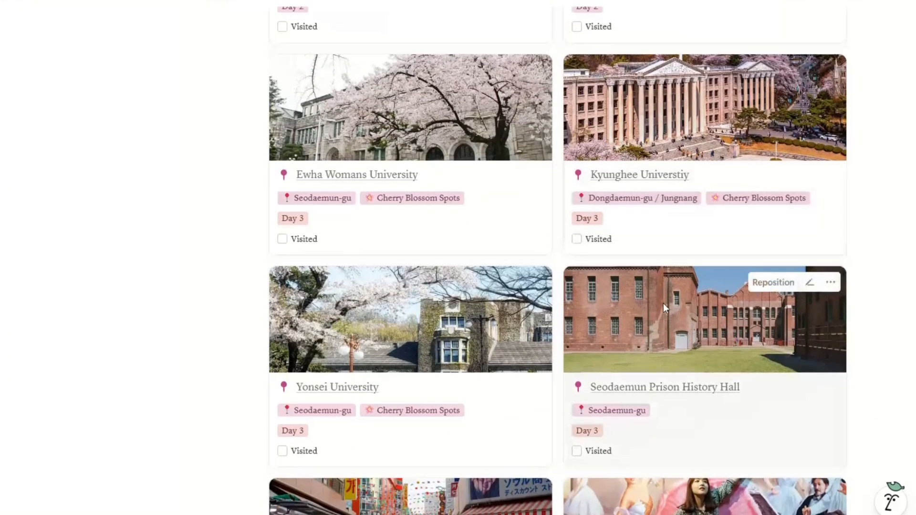
pyautogui.scroll(2, 663, 303)
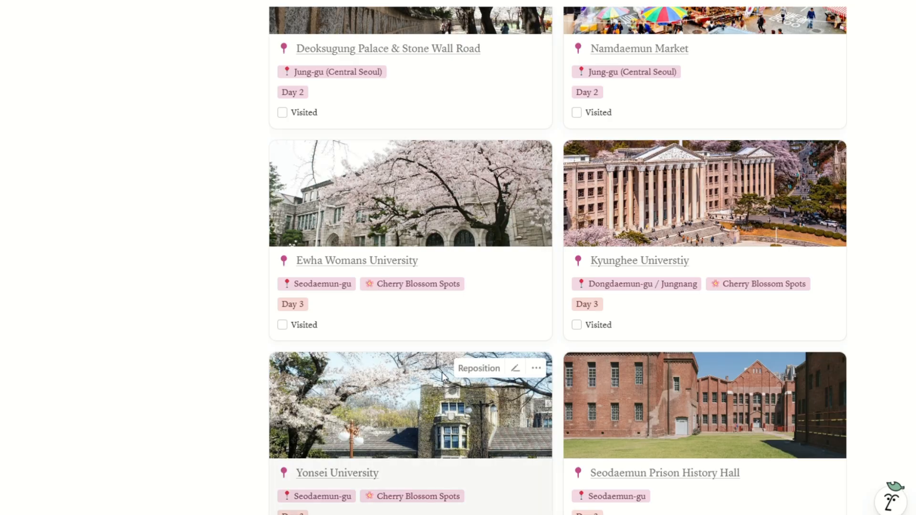
pyautogui.scroll(-3, 442, 372)
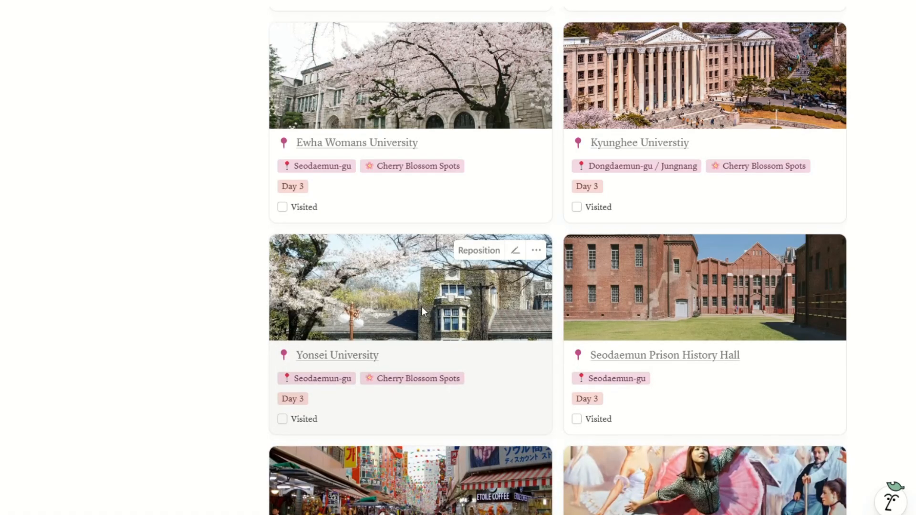
pyautogui.scroll(-3, 546, 348)
pyautogui.scroll(-15, 546, 348)
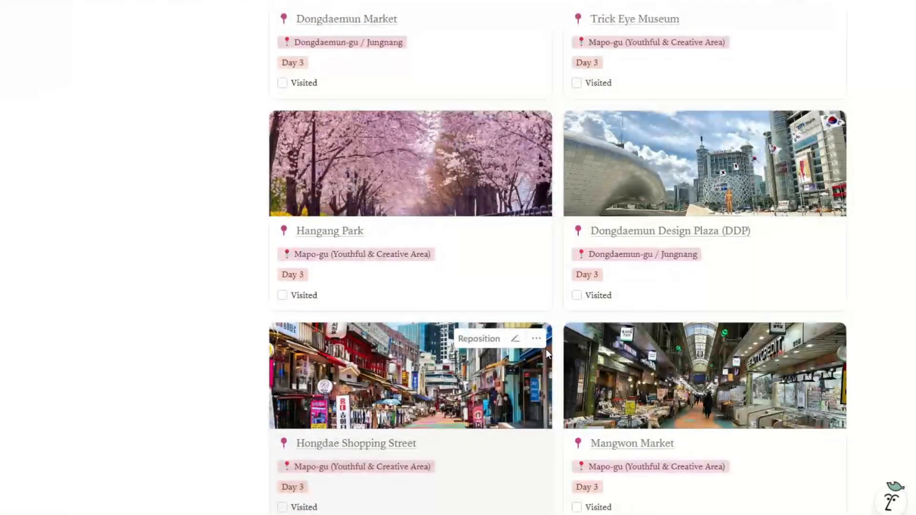
pyautogui.scroll(-9, 547, 355)
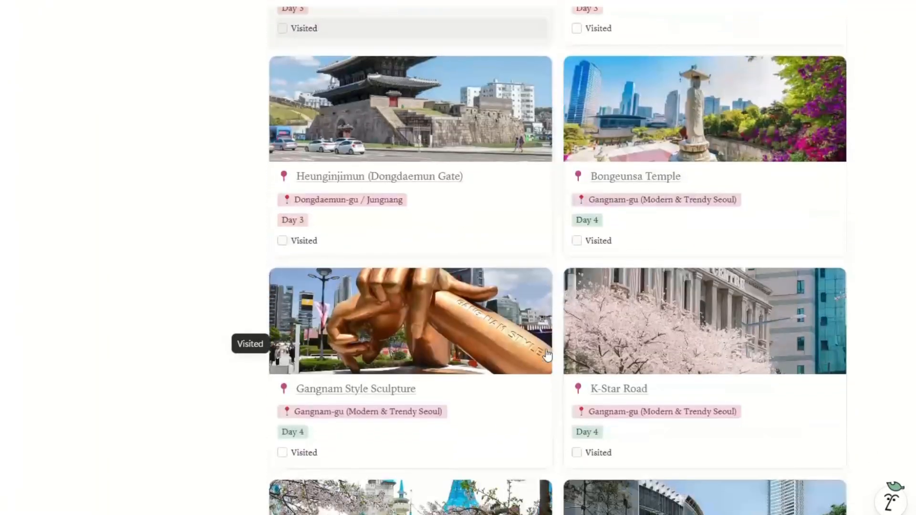
# Browse the Day 4 to Day 6 gallery cards through to the end of the loaded places
pyautogui.scroll(-16, 547, 354)
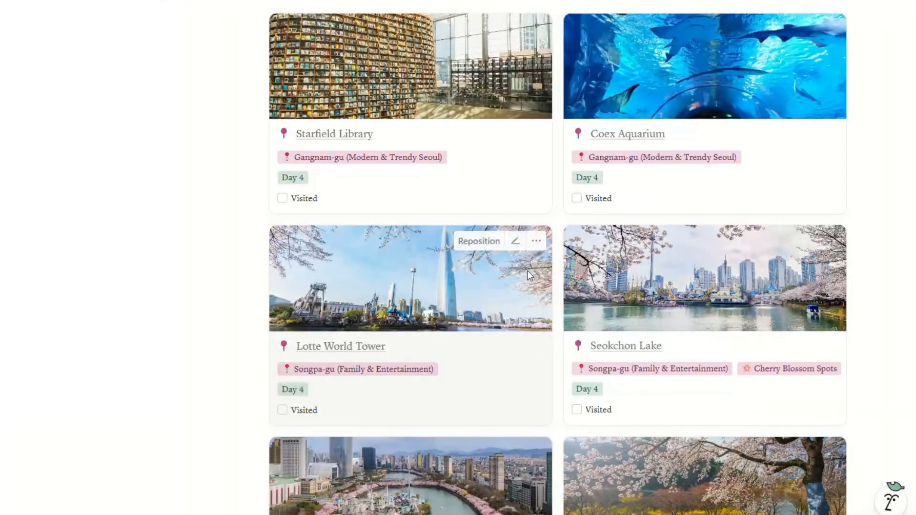
pyautogui.scroll(14, 528, 275)
pyautogui.scroll(-14, 528, 273)
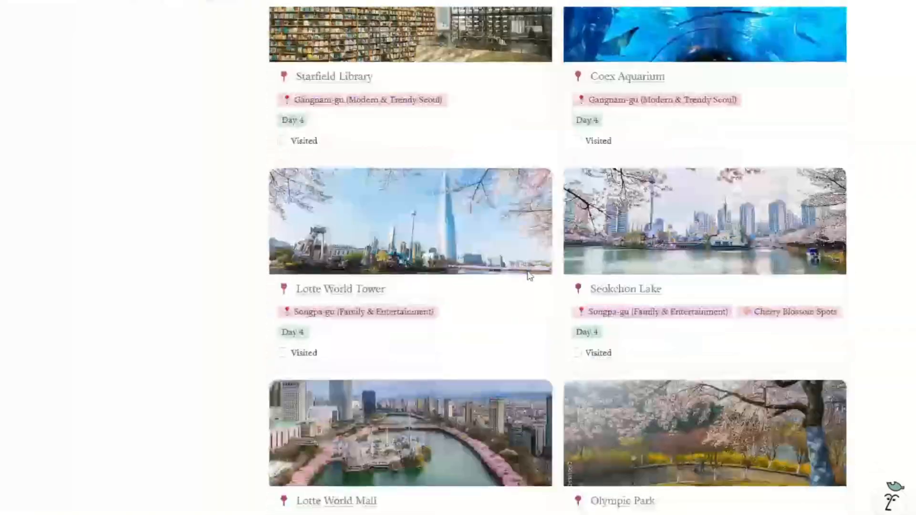
pyautogui.scroll(2, 537, 343)
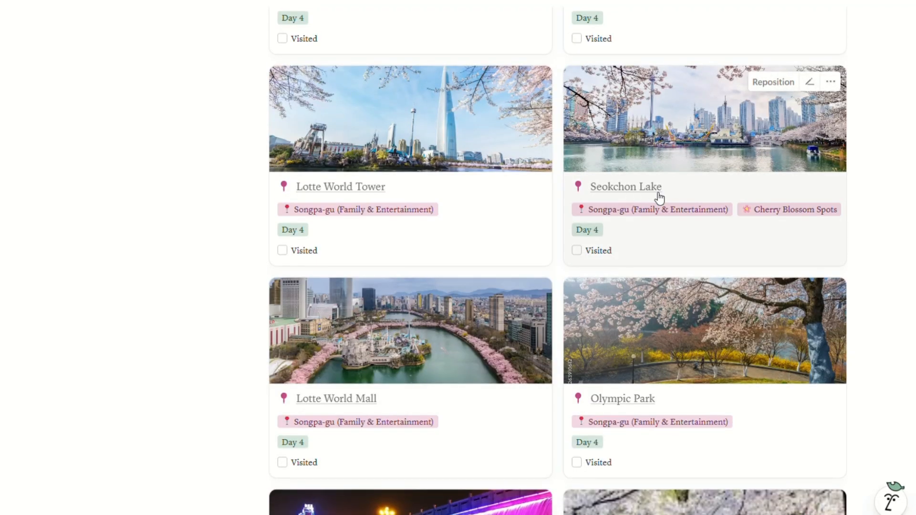
pyautogui.scroll(-2, 700, 215)
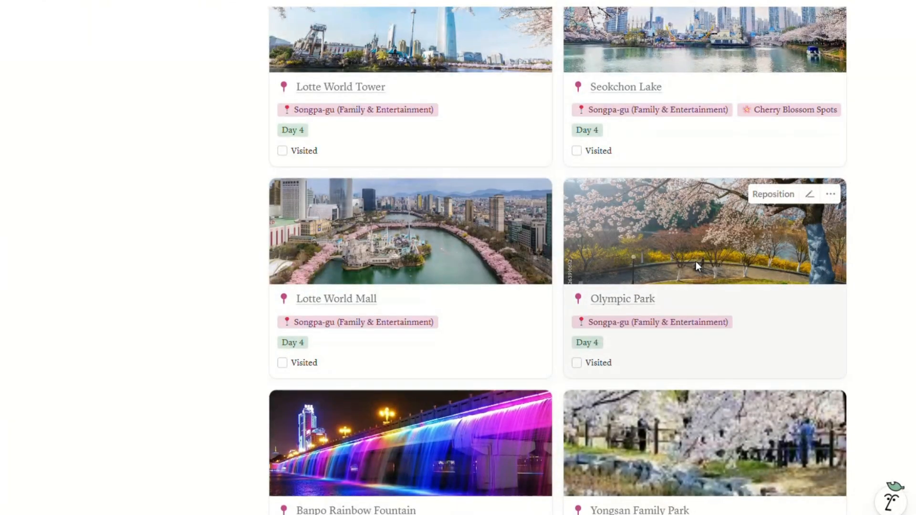
pyautogui.scroll(-4, 679, 299)
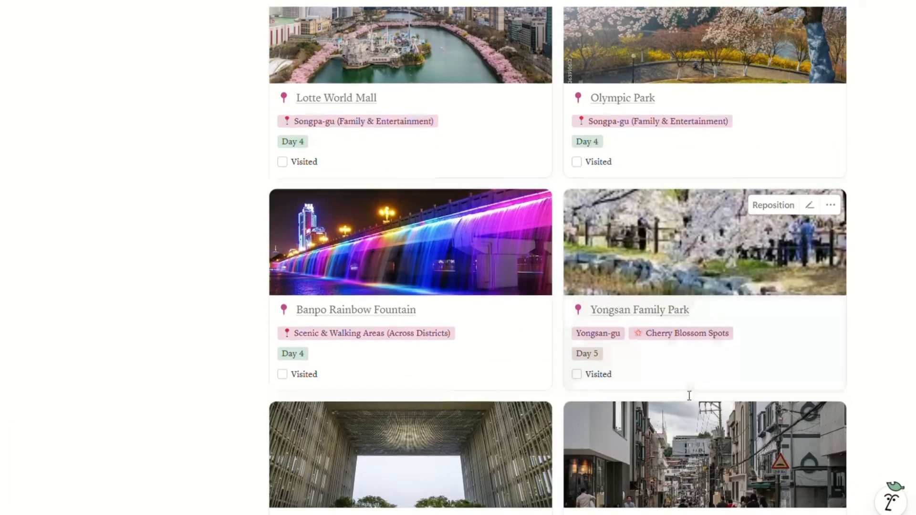
pyautogui.scroll(-14, 689, 395)
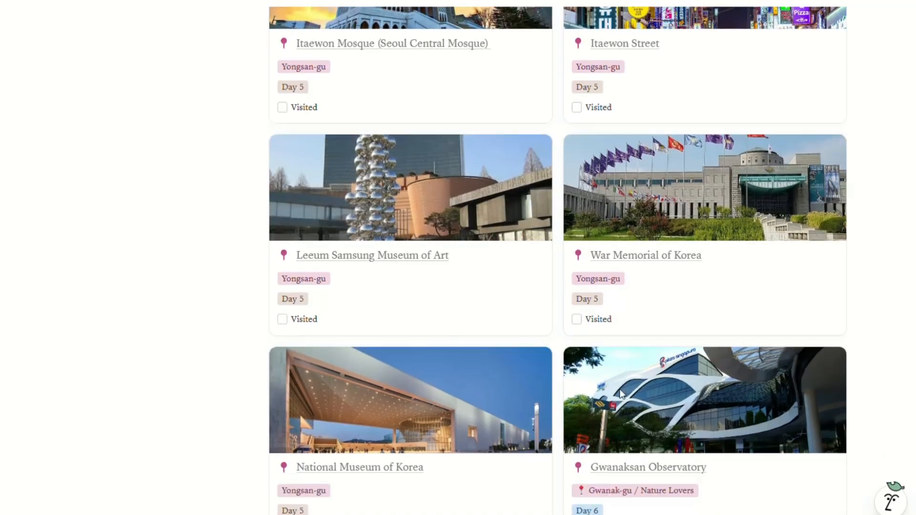
pyautogui.scroll(-6, 620, 393)
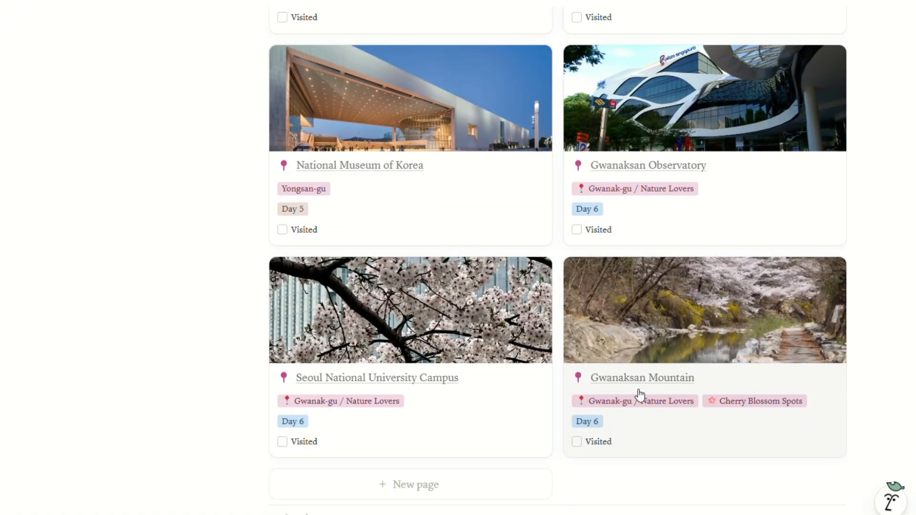
pyautogui.scroll(-3, 690, 393)
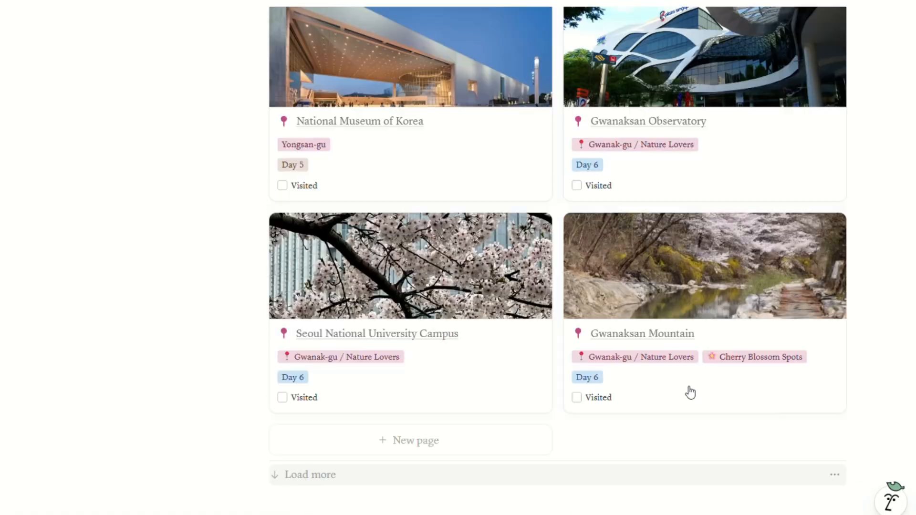
# Return through the gallery to the first Day 1 place cards
pyautogui.scroll(12, 690, 393)
pyautogui.scroll(20, 690, 393)
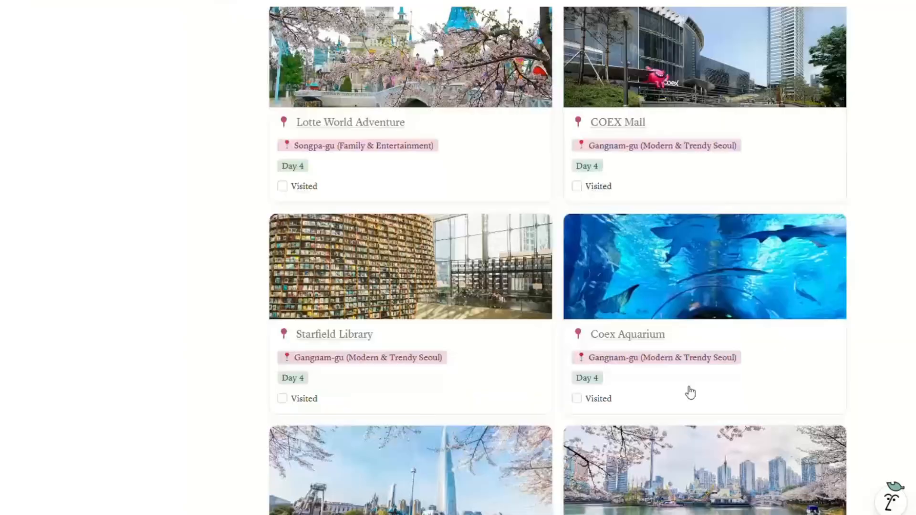
pyautogui.scroll(15, 690, 392)
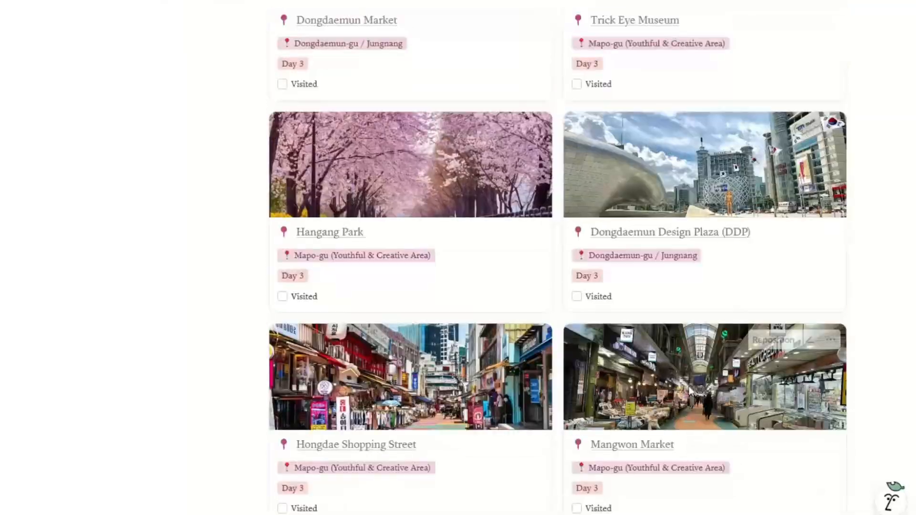
pyautogui.scroll(20, 666, 316)
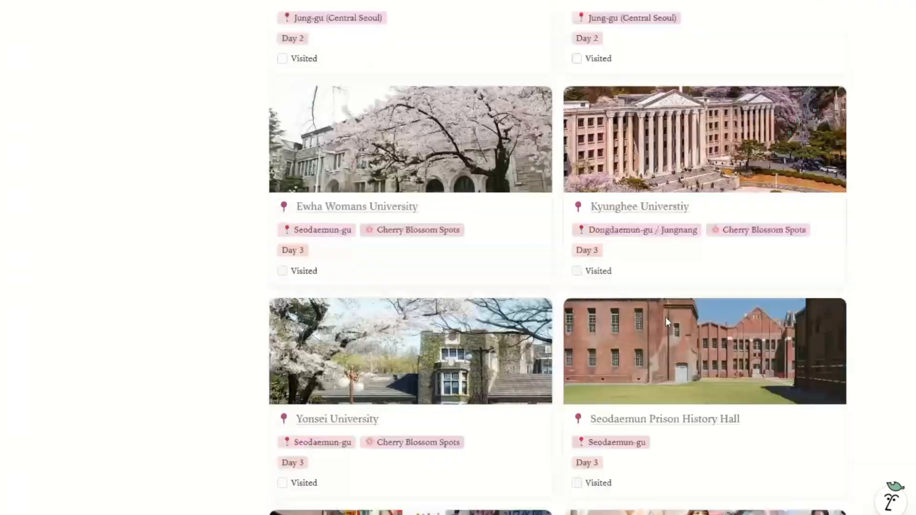
pyautogui.scroll(15, 665, 317)
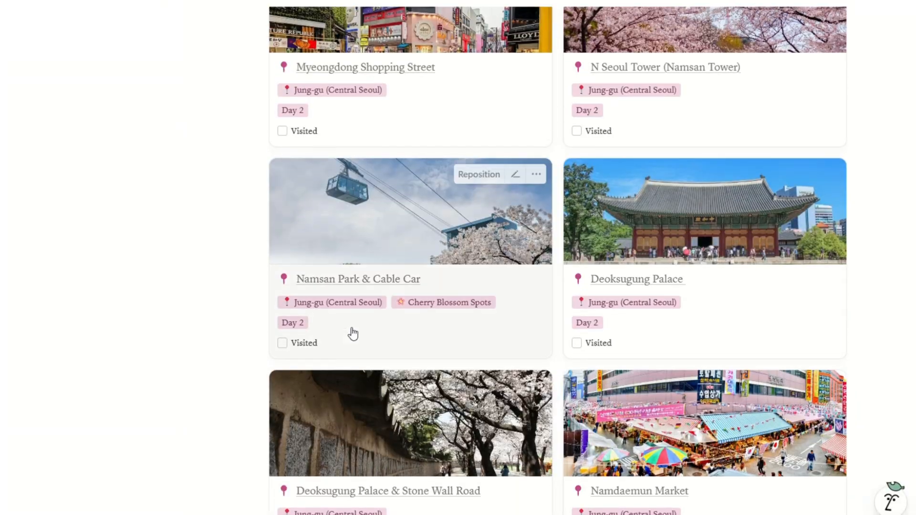
pyautogui.scroll(3, 494, 294)
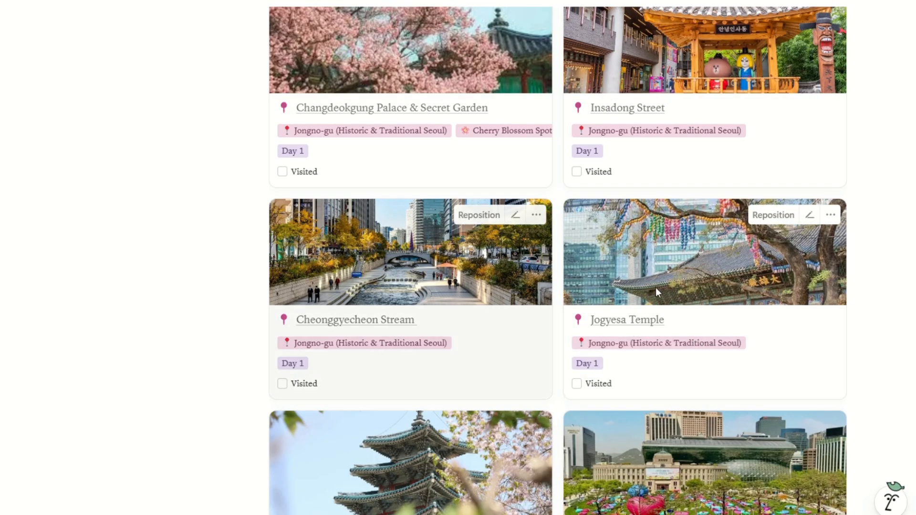
pyautogui.scroll(5, 717, 289)
pyautogui.scroll(5, 718, 289)
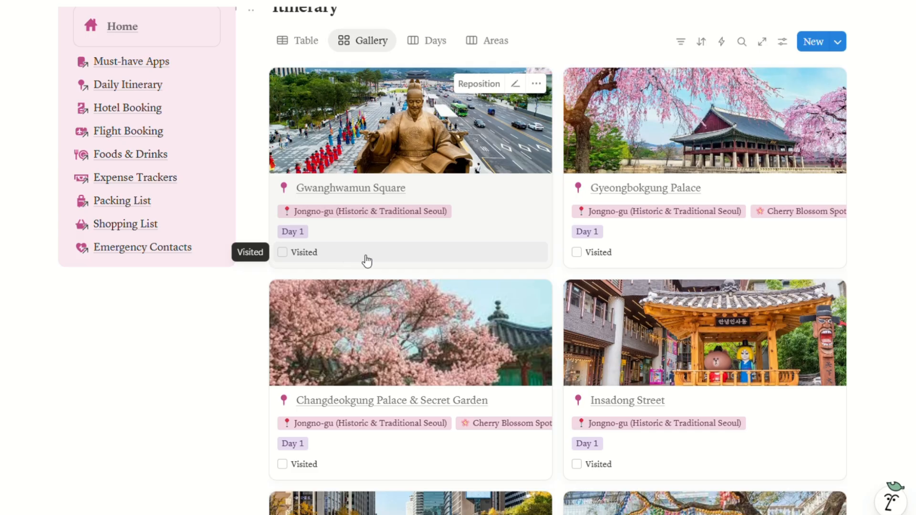
# Mark the Gwanghwamun Square card as visited and clear the mark again
pyautogui.click(421, 262)
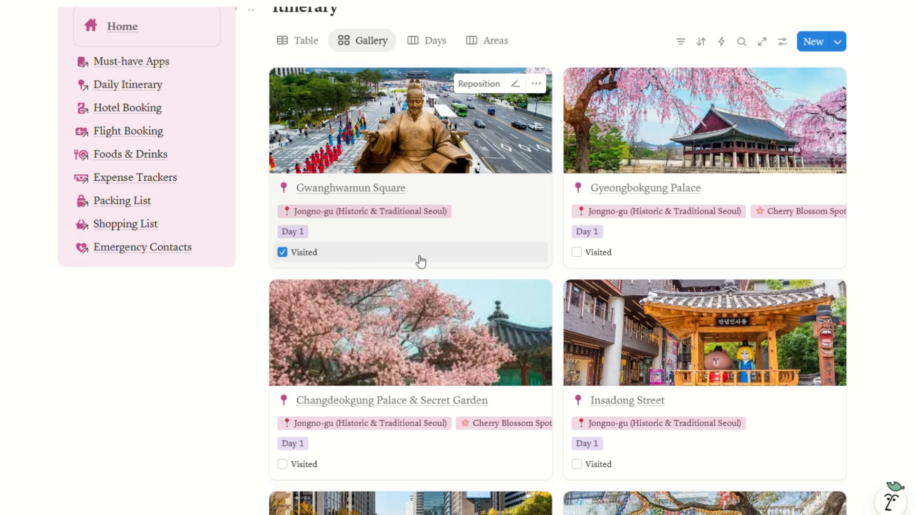
pyautogui.click(413, 260)
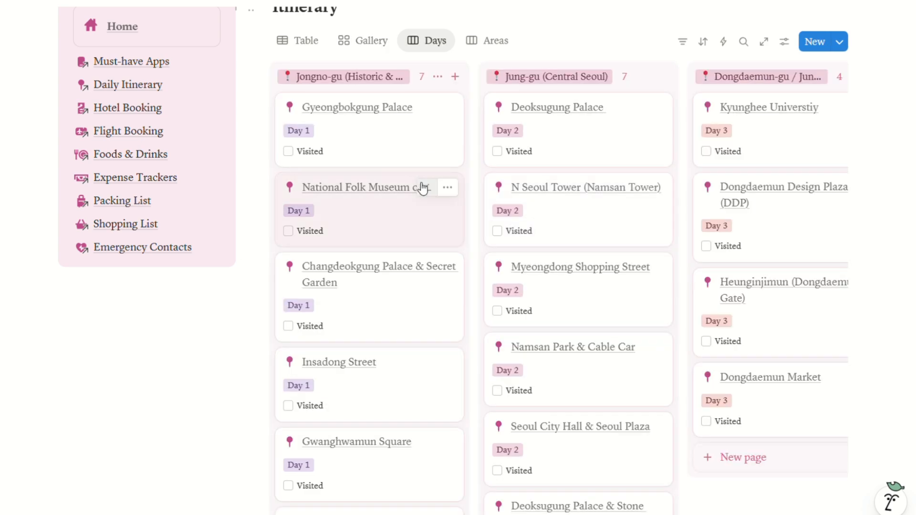
# Examine the area columns of the Days board, from Jongno-gu across to Scenic & Walking Areas
pyautogui.scroll(-10, 369, 405)
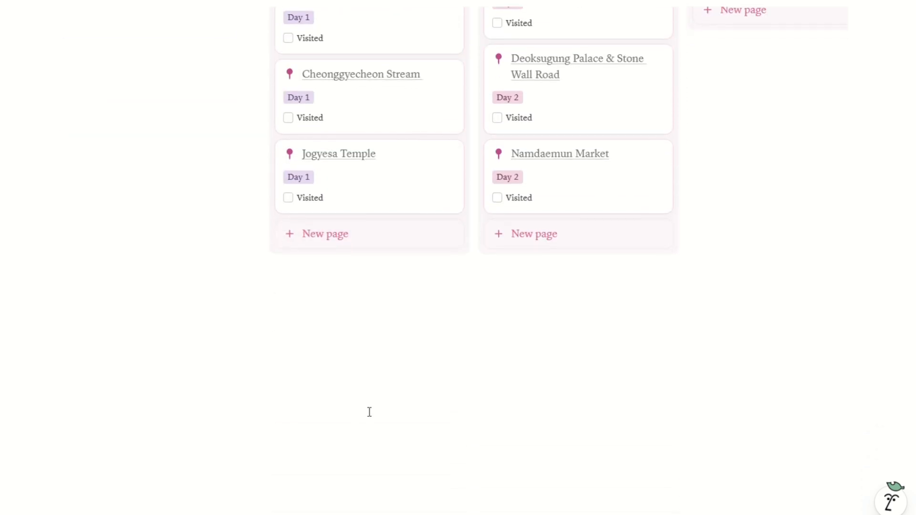
pyautogui.scroll(15, 368, 411)
pyautogui.hscroll(5, 754, 400)
pyautogui.hscroll(15, 758, 403)
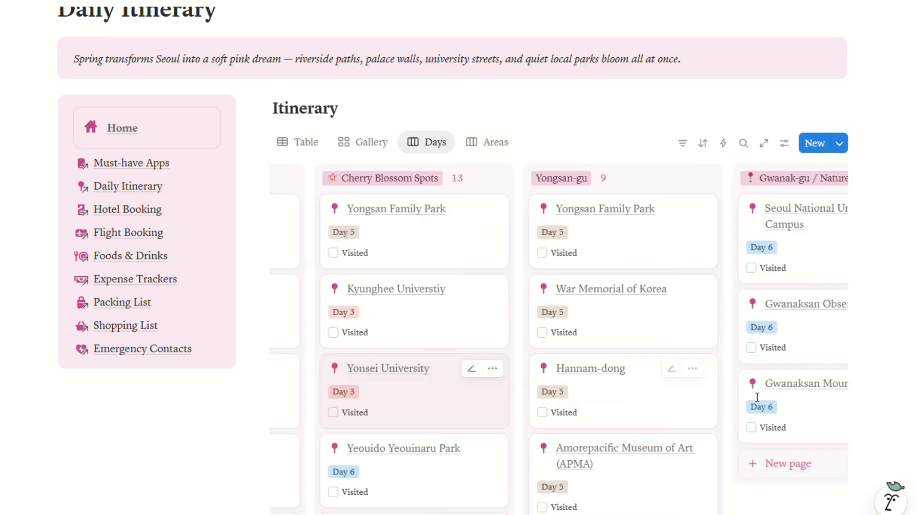
pyautogui.hscroll(12, 547, 390)
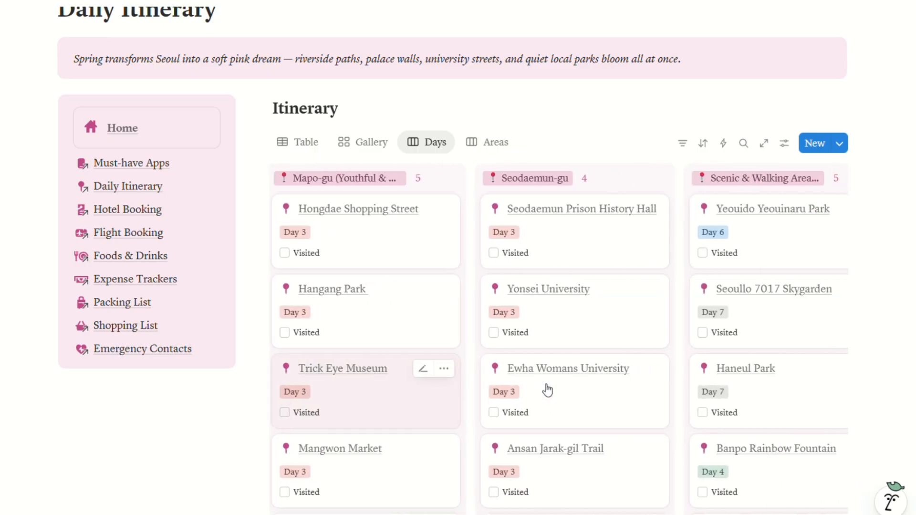
# Load the remaining groups of the Days board and view the Songpa-gu column
pyautogui.click(777, 180)
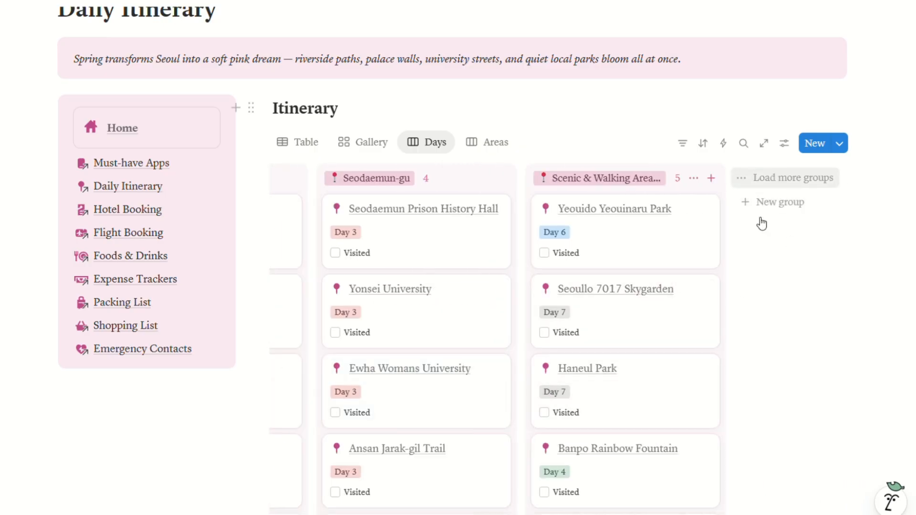
pyautogui.hscroll(4, 832, 305)
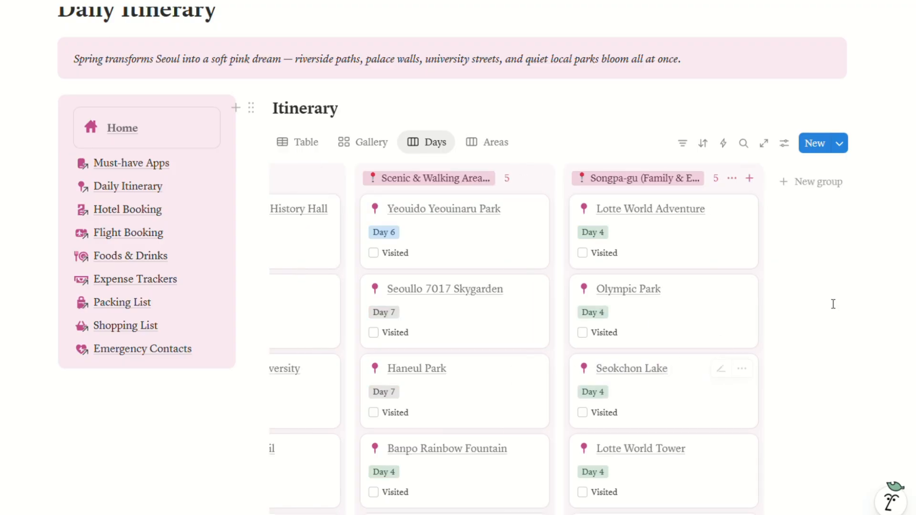
pyautogui.hscroll(-10, 558, 327)
pyautogui.hscroll(-4, 560, 334)
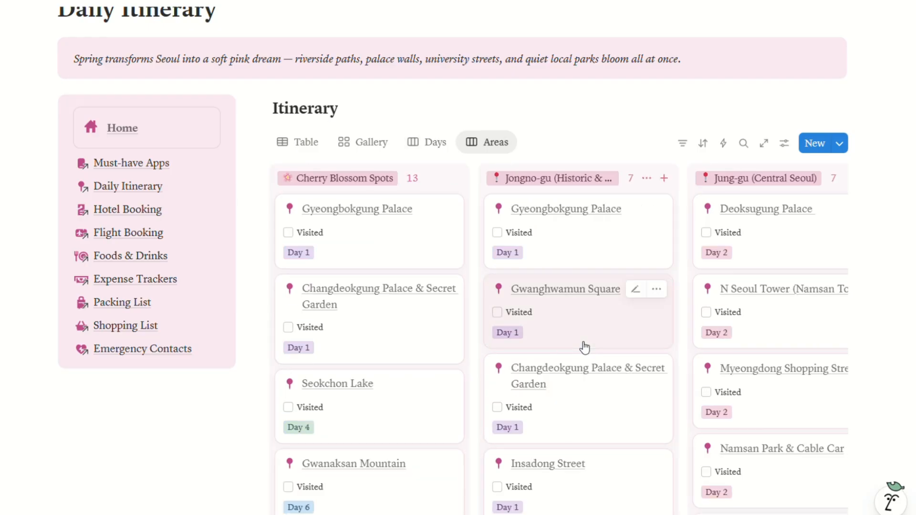
# Examine the Cherry Blossom Spots and neighbouring district columns in the Areas board
pyautogui.scroll(-1, 446, 368)
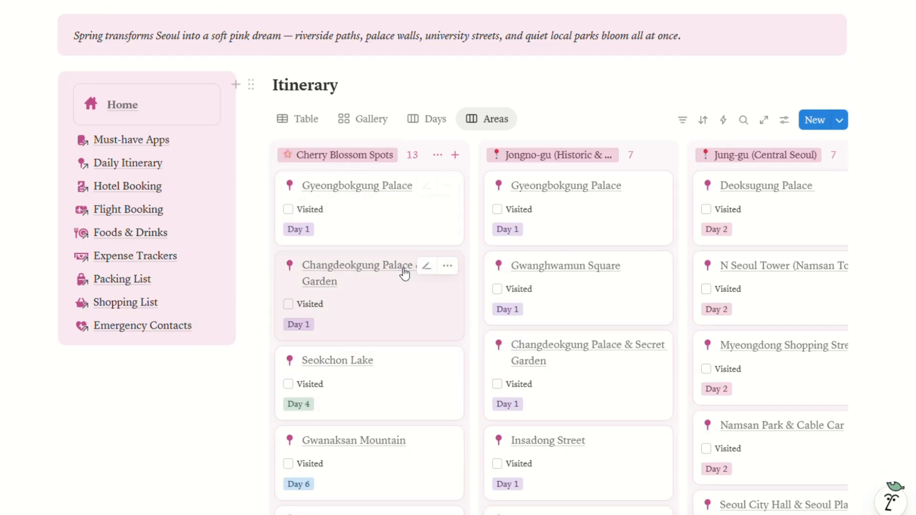
pyautogui.scroll(-2, 396, 250)
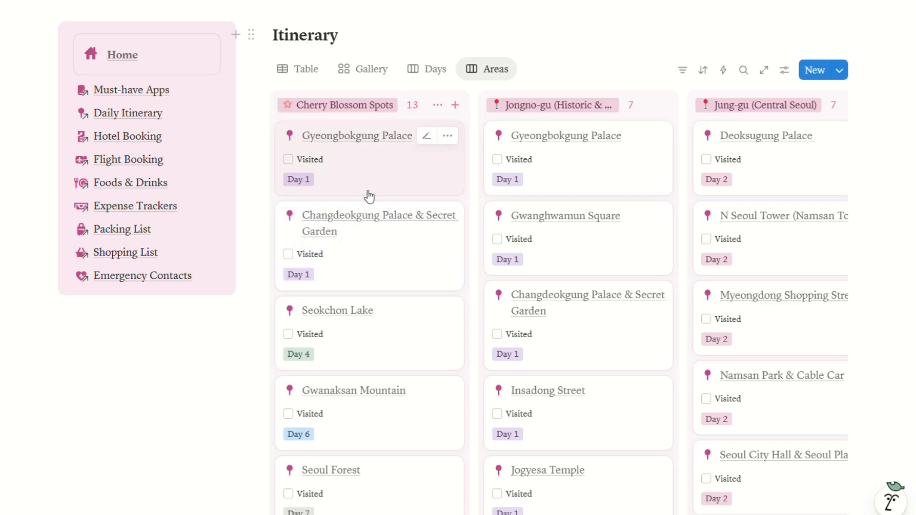
pyautogui.scroll(-1, 593, 272)
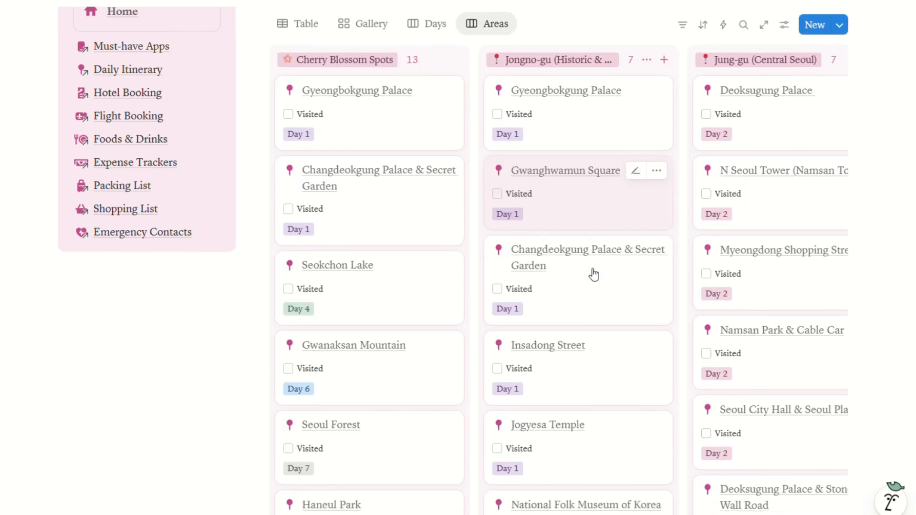
pyautogui.scroll(3, 593, 272)
pyautogui.scroll(1, 593, 274)
# View the full group names of the Jongno-gu and Dongdaemun-gu columns in the Areas board without editing them
pyautogui.hscroll(4, 536, 250)
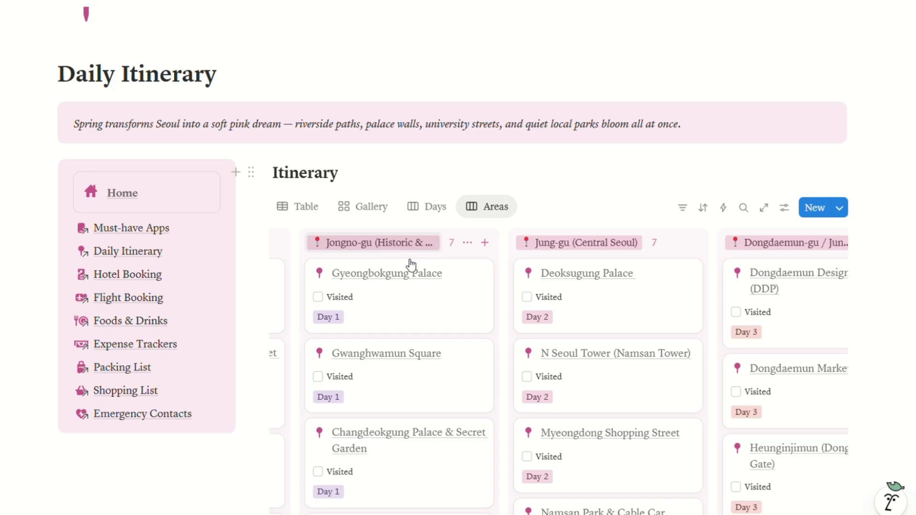
pyautogui.click(384, 244)
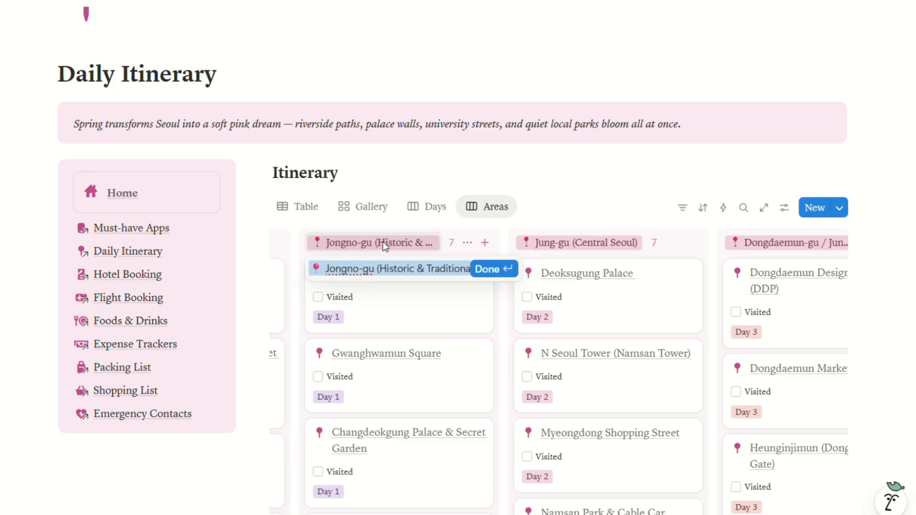
pyautogui.click(479, 271)
pyautogui.hscroll(5, 691, 285)
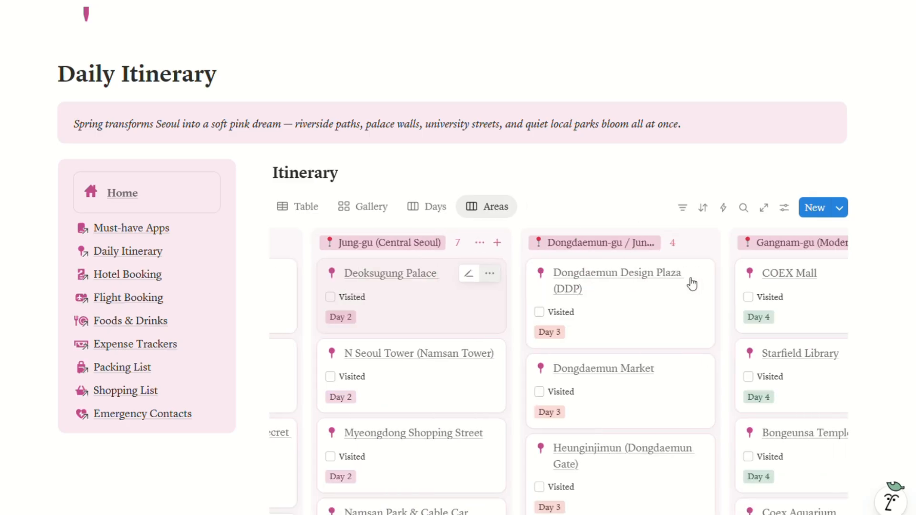
pyautogui.hscroll(3, 692, 285)
pyautogui.click(536, 242)
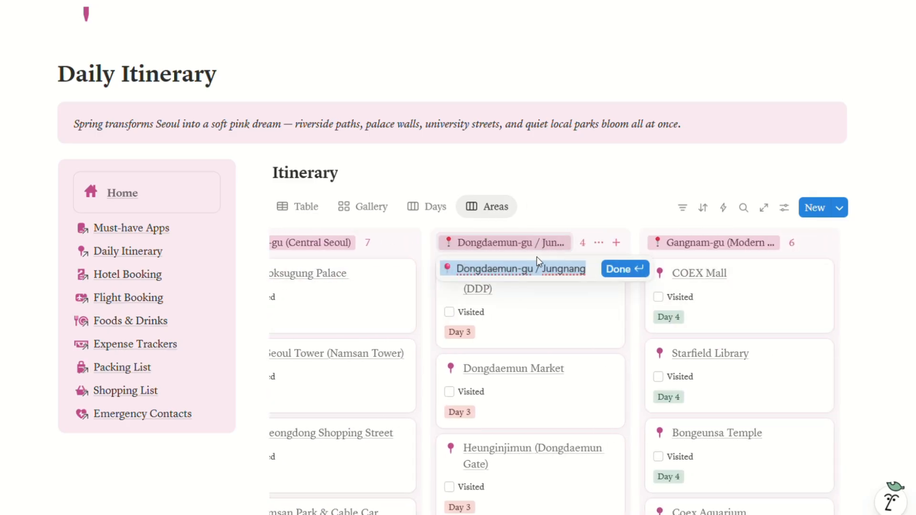
pyautogui.click(611, 199)
# View the full group names of the Gangnam-gu and Gwanak-gu columns without editing them
pyautogui.hscroll(6, 744, 258)
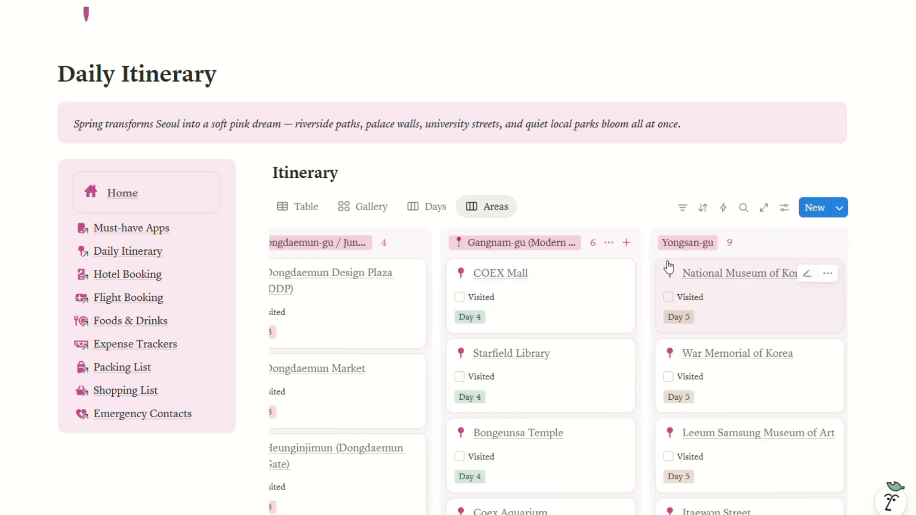
pyautogui.click(554, 243)
pyautogui.click(600, 190)
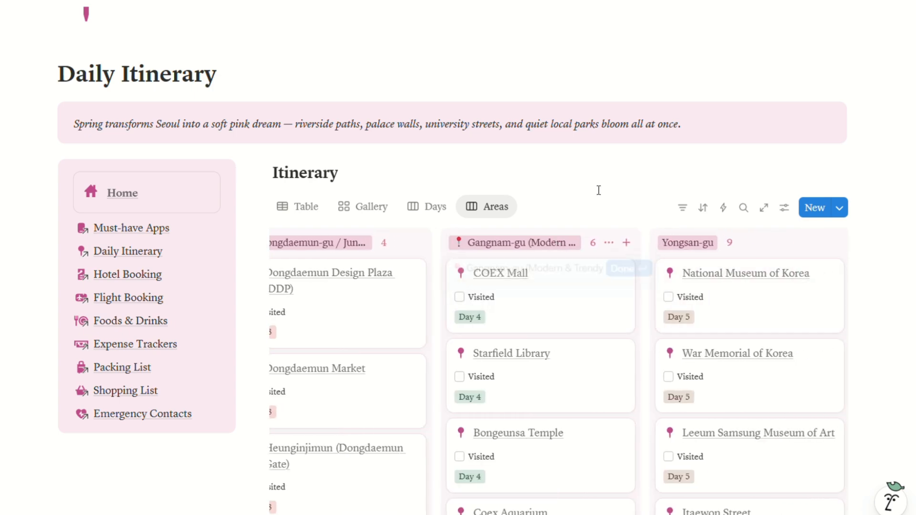
pyautogui.hscroll(8, 735, 253)
pyautogui.hscroll(3, 736, 254)
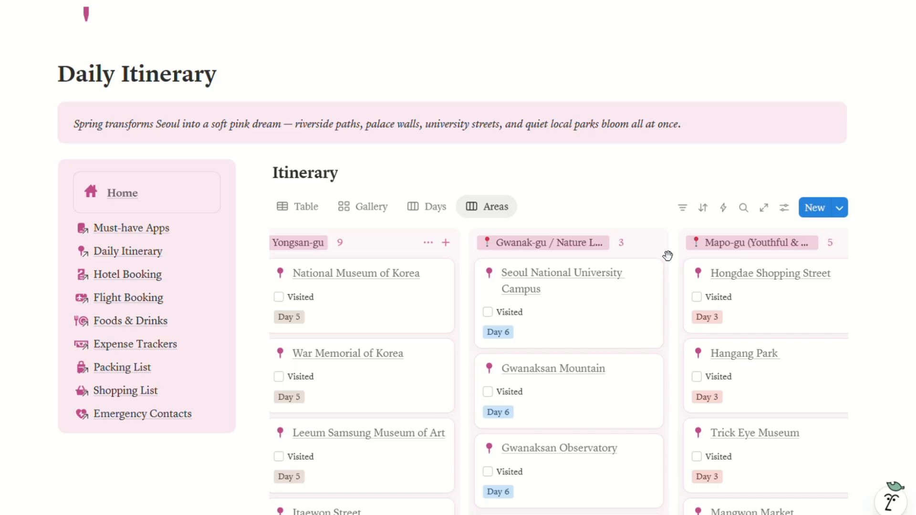
pyautogui.click(572, 253)
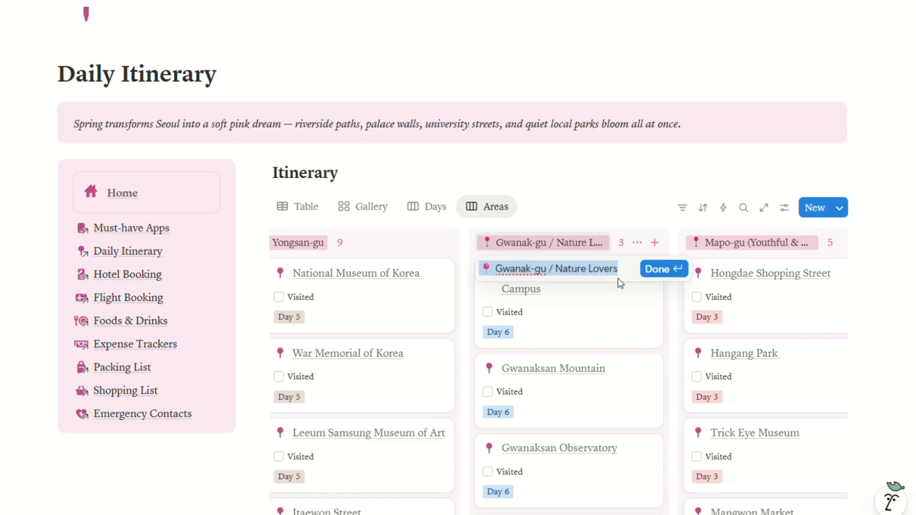
pyautogui.click(561, 221)
# View the full group names of the Mapo-gu and Scenic & Walking Areas columns without editing them
pyautogui.hscroll(4, 697, 286)
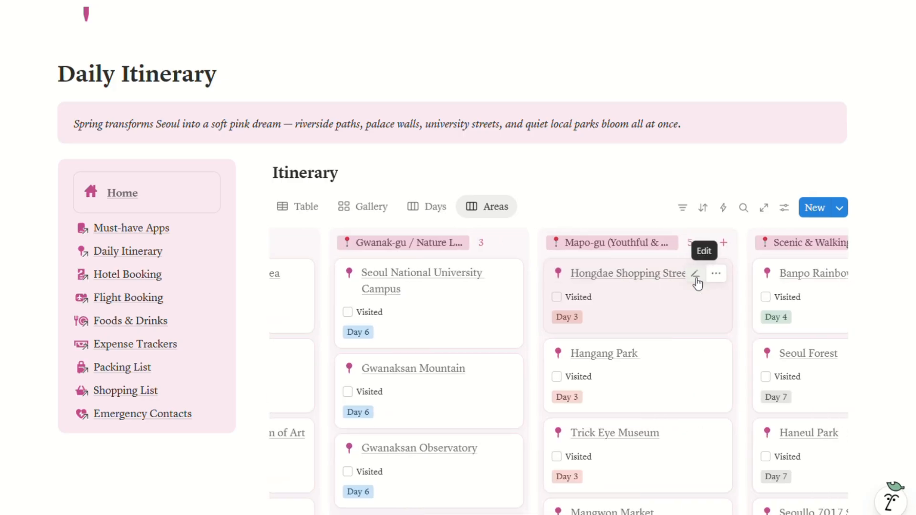
pyautogui.hscroll(-2, 698, 283)
pyautogui.click(559, 243)
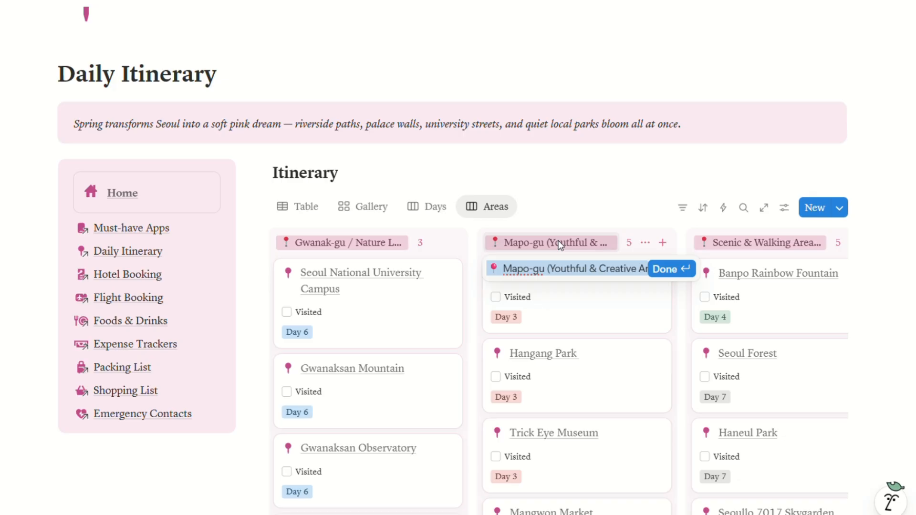
pyautogui.press('Return')
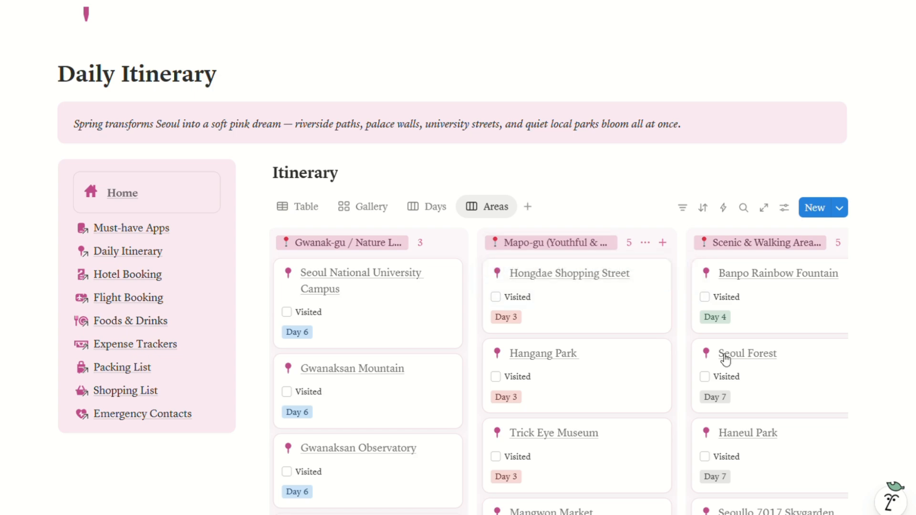
pyautogui.hscroll(6, 720, 352)
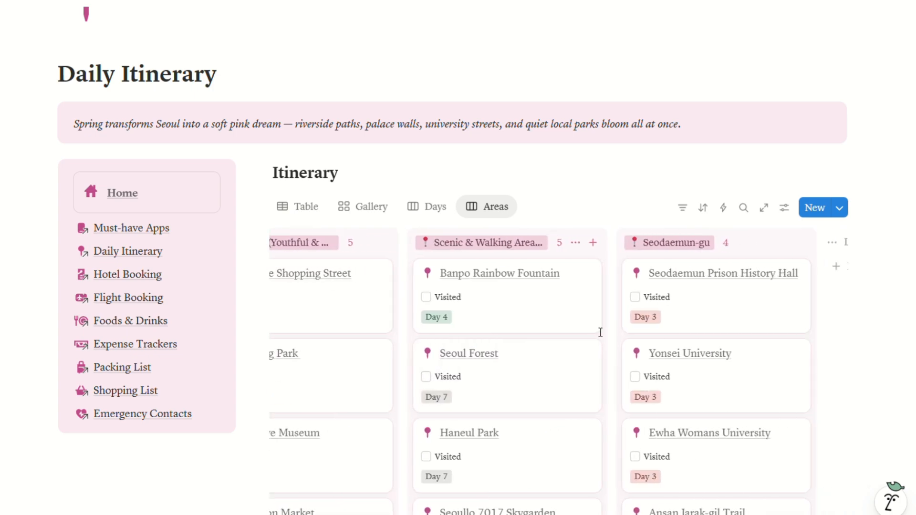
pyautogui.click(483, 243)
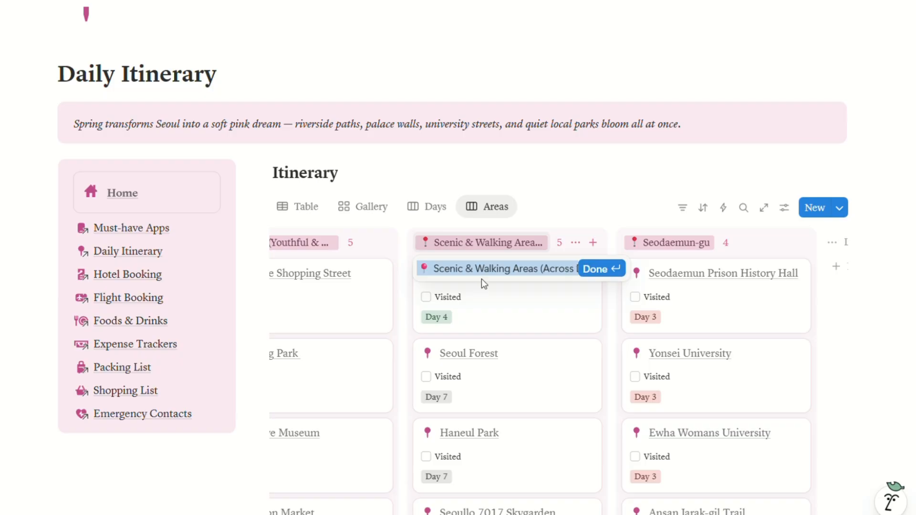
pyautogui.click(568, 247)
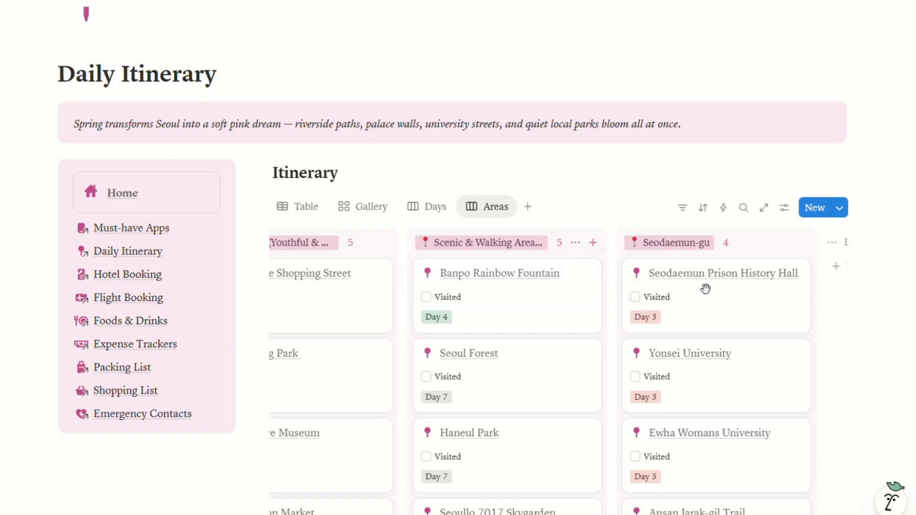
# Load the remaining groups of the Areas board and view the full name of the Songpa-gu column
pyautogui.hscroll(2, 706, 296)
pyautogui.hscroll(-1, 617, 302)
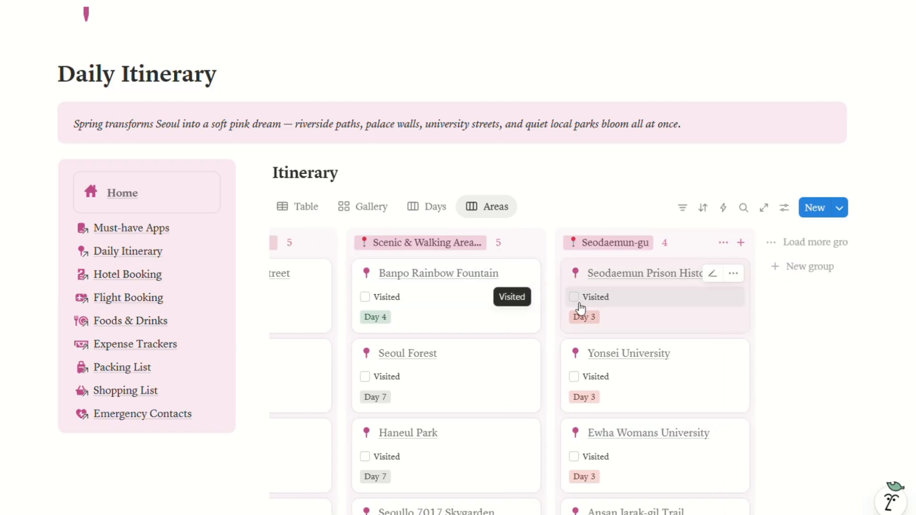
pyautogui.hscroll(-1, 632, 324)
pyautogui.hscroll(1, 633, 325)
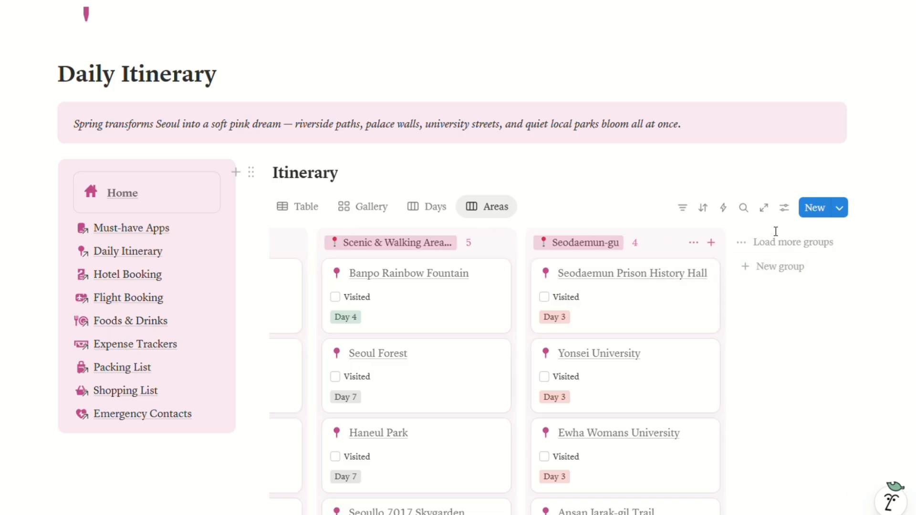
pyautogui.click(773, 242)
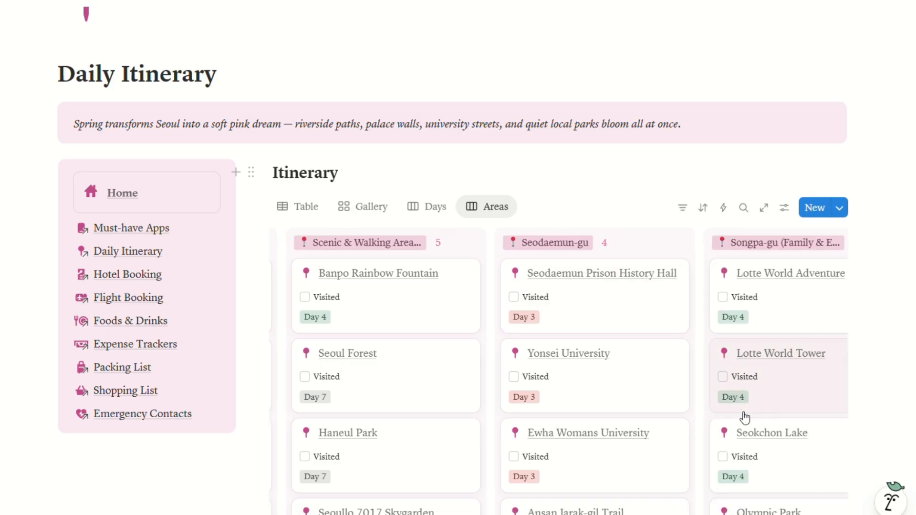
pyautogui.hscroll(5, 745, 418)
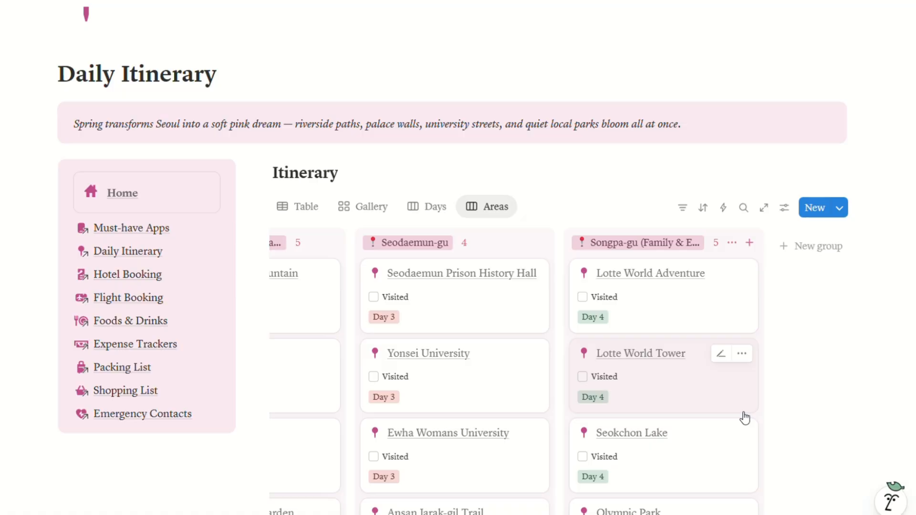
pyautogui.click(664, 243)
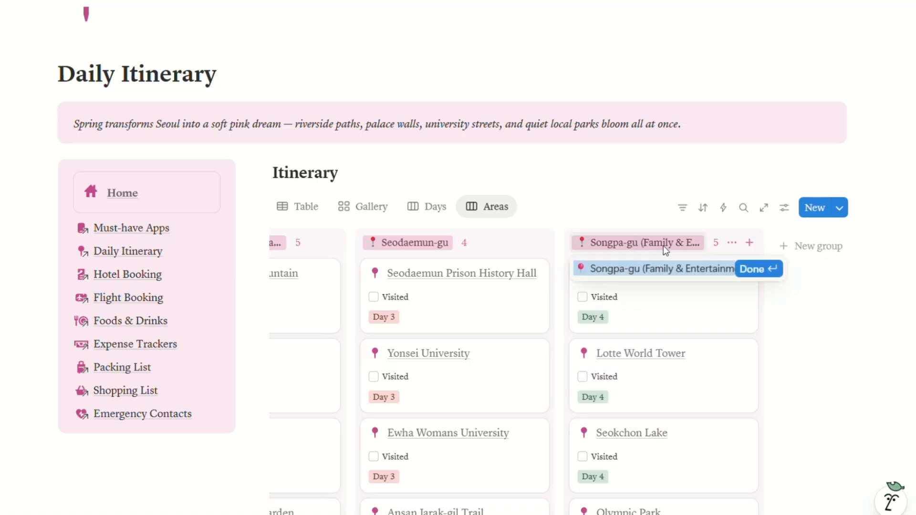
pyautogui.click(620, 208)
# Return to the Cherry Blossom Spots column at the start of the Areas board
pyautogui.hscroll(-10, 566, 380)
pyautogui.hscroll(-6, 567, 390)
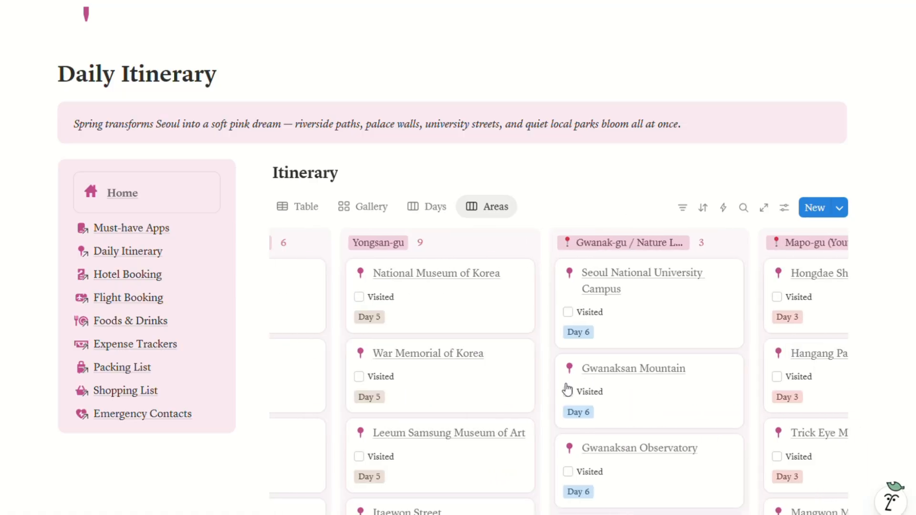
pyautogui.hscroll(-20, 515, 409)
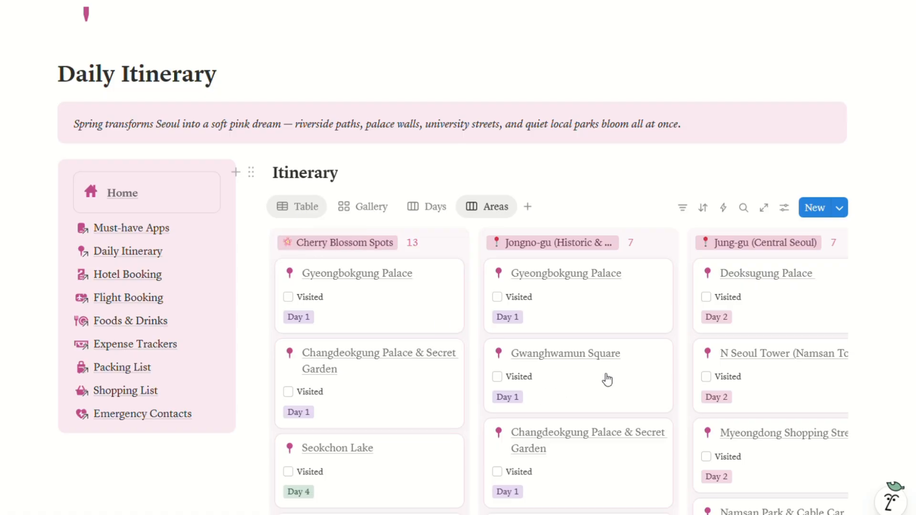
# Switch the itinerary to the Table view and examine its When, Visited and Opening hours columns
pyautogui.scroll(-1, 607, 379)
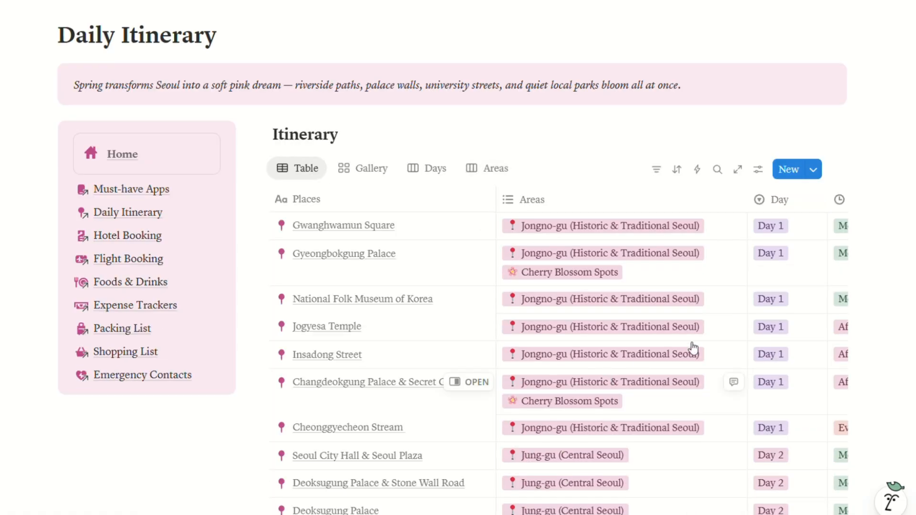
pyautogui.hscroll(10, 693, 348)
pyautogui.hscroll(5, 693, 348)
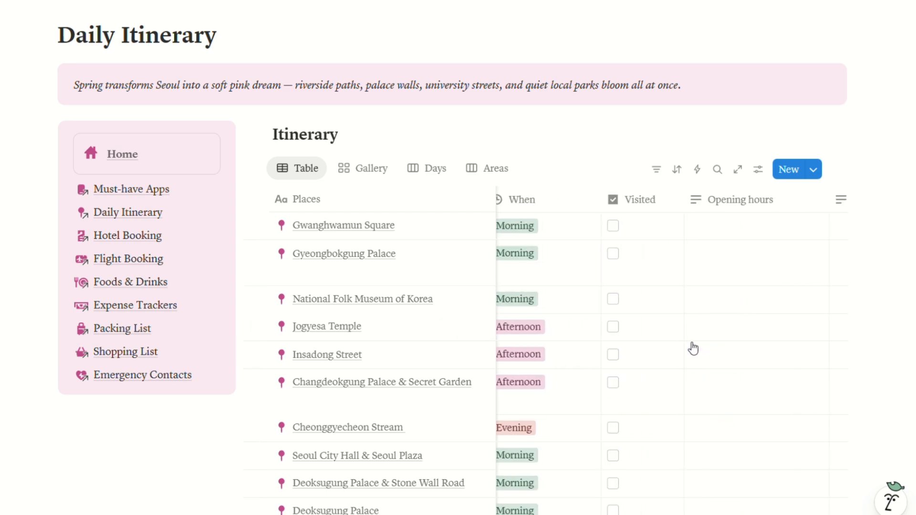
pyautogui.hscroll(-6, 749, 335)
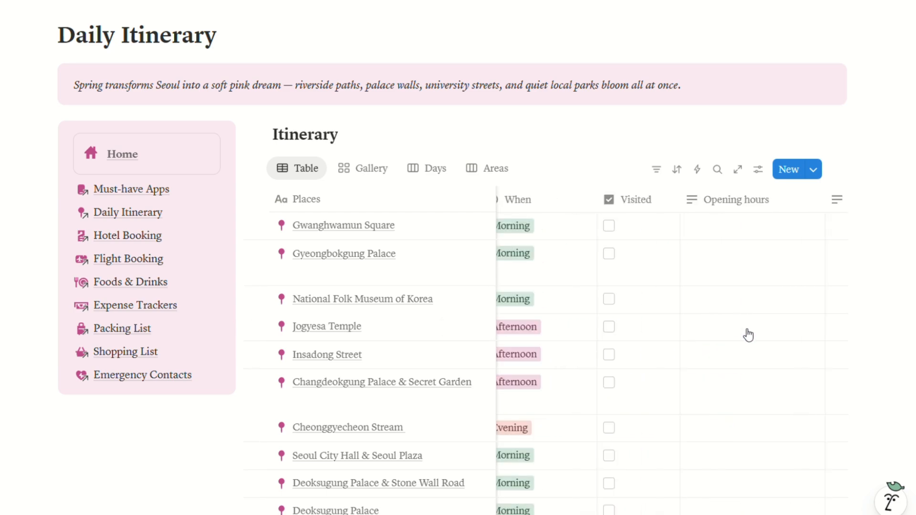
# Tick the Visited boxes of Gwanghwamun Square and Gyeongbokgung Palace, and clear both boxes again
pyautogui.scroll(-1, 675, 284)
pyautogui.click(661, 214)
pyautogui.click(664, 263)
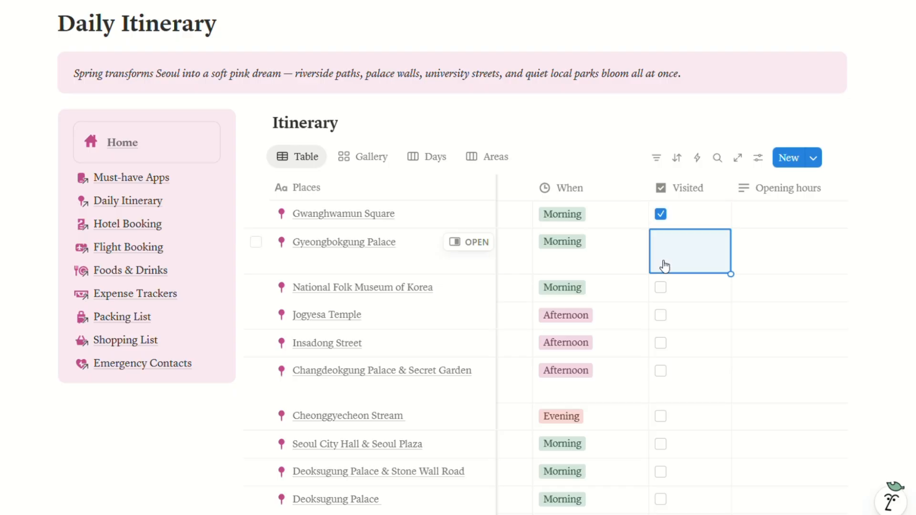
pyautogui.click(662, 242)
pyautogui.click(662, 243)
pyautogui.click(660, 214)
# Examine the itinerary's Opening hours and Notes columns and view Gwanghwamun Square's location on the map
pyautogui.hscroll(4, 778, 266)
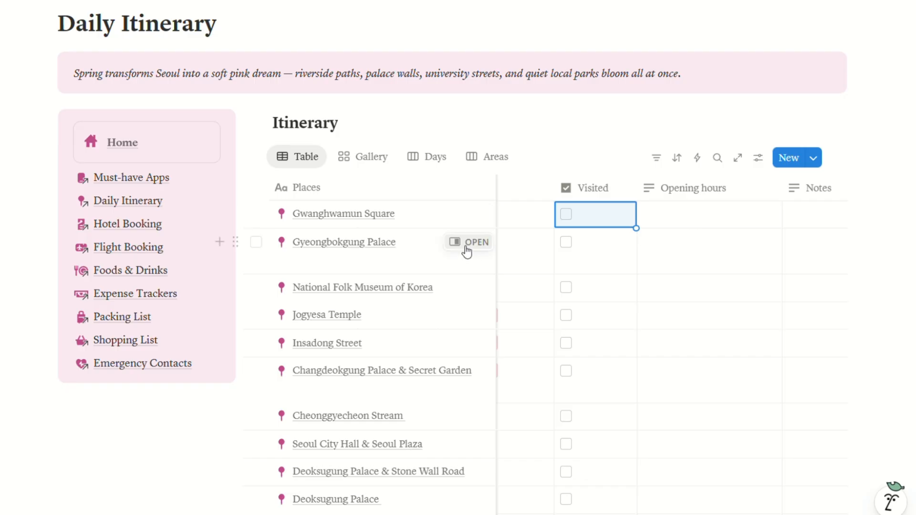
pyautogui.hscroll(-5, 621, 266)
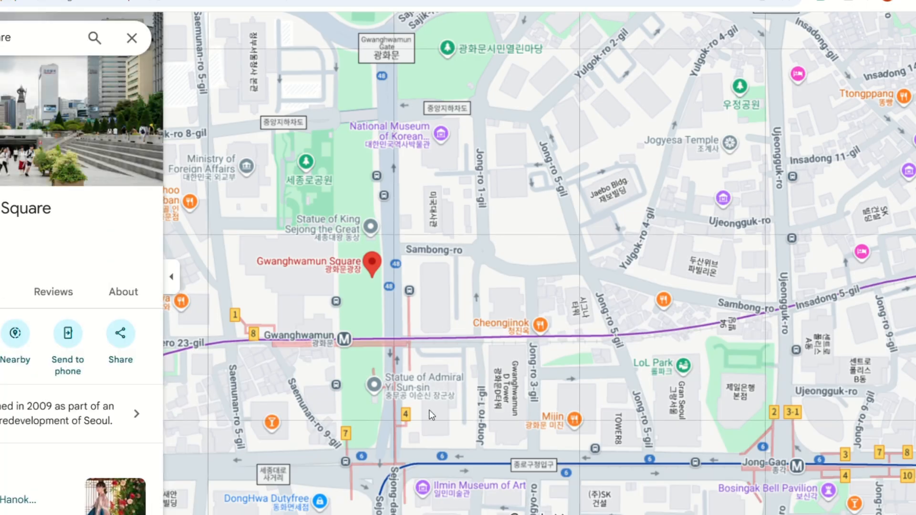
pyautogui.scroll(5, 430, 413)
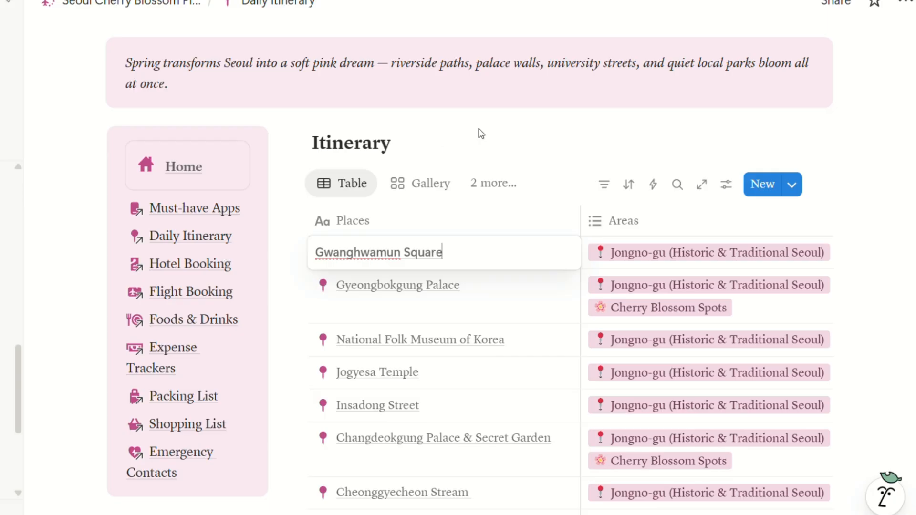
pyautogui.press('Escape')
# Open the Hotel Booking page and bring its booking table into view
pyautogui.moveTo(195, 265)
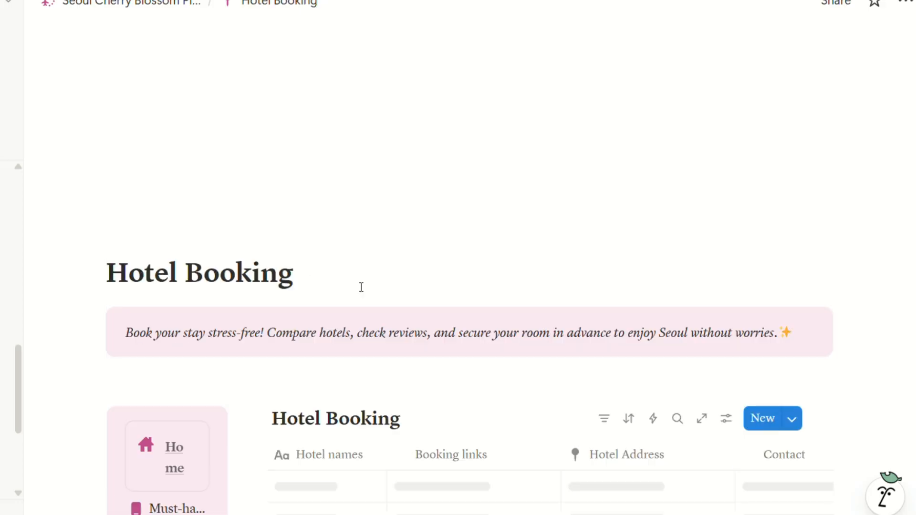
pyautogui.scroll(-5, 497, 357)
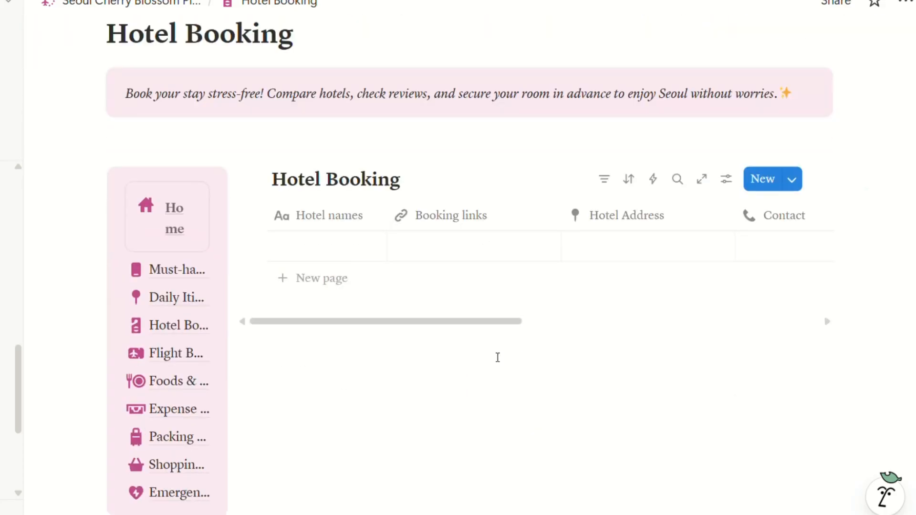
pyautogui.scroll(1, 498, 358)
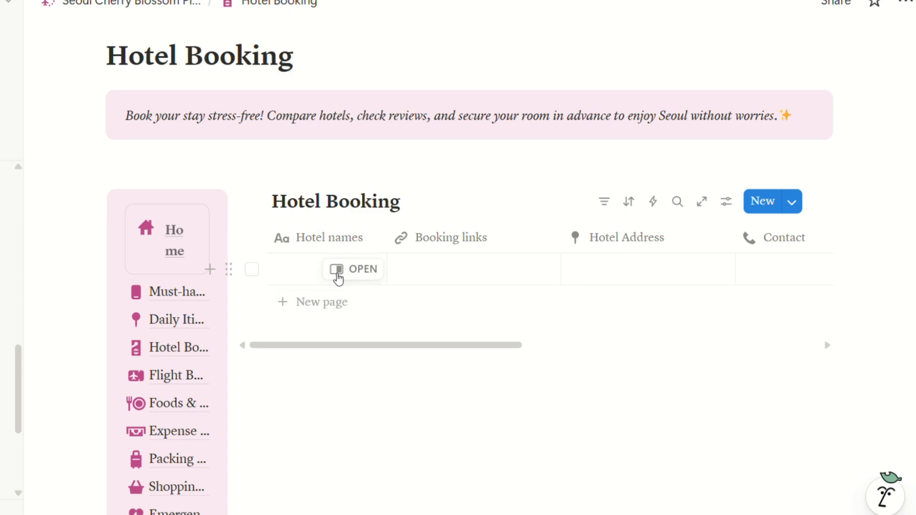
# View the property types available for the Booking links column without changing its type
pyautogui.click(466, 240)
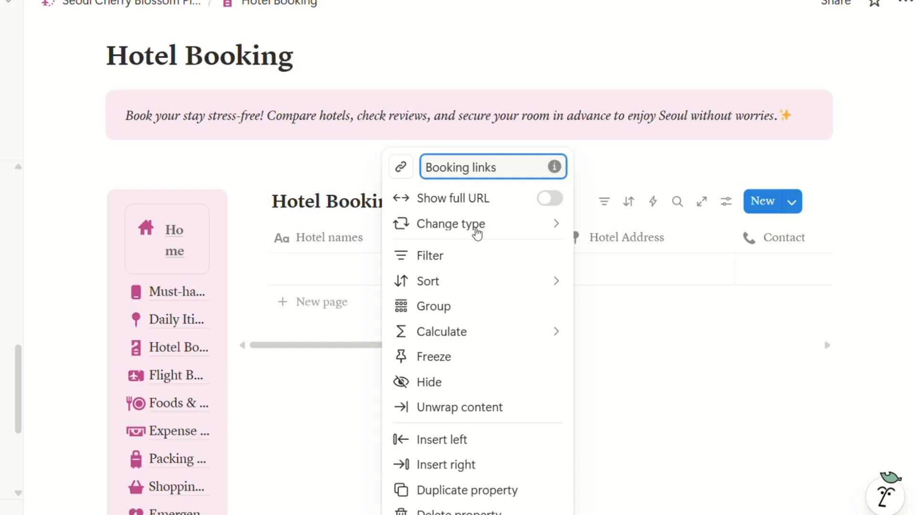
pyautogui.moveTo(508, 225)
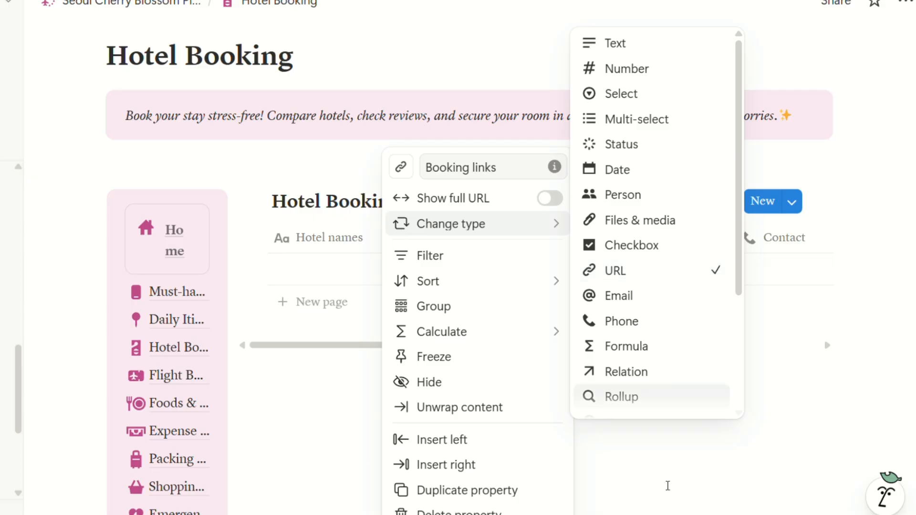
pyautogui.click(668, 486)
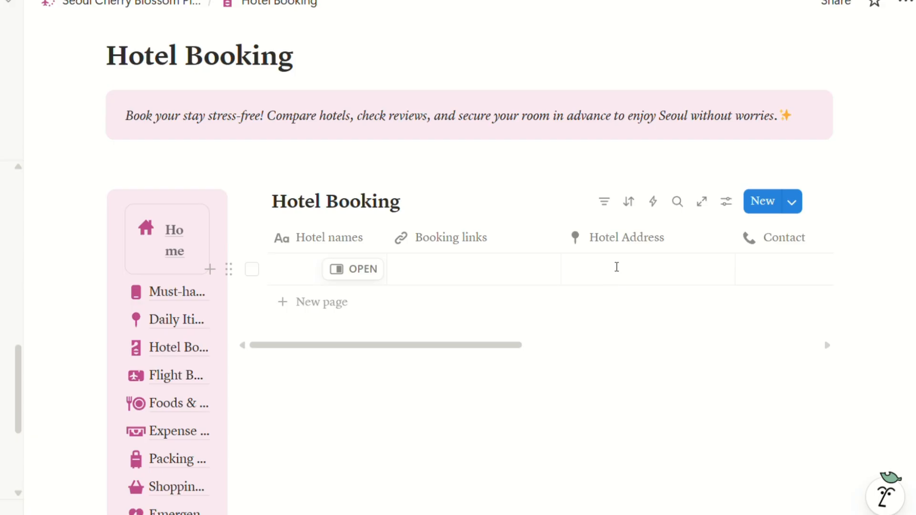
# Open the empty hotel row's Hotel Address field and leave it blank
pyautogui.click(617, 267)
pyautogui.press('Escape')
pyautogui.click(620, 282)
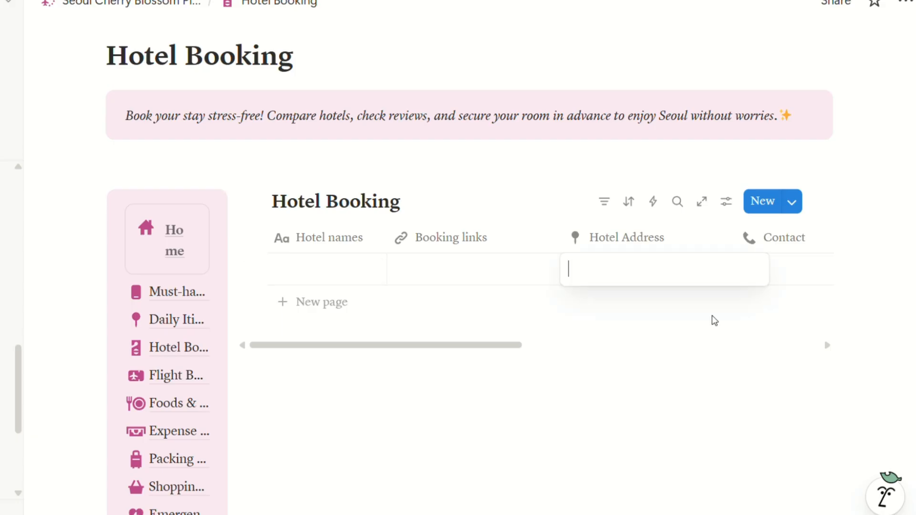
pyautogui.click(714, 320)
pyautogui.hscroll(3, 713, 316)
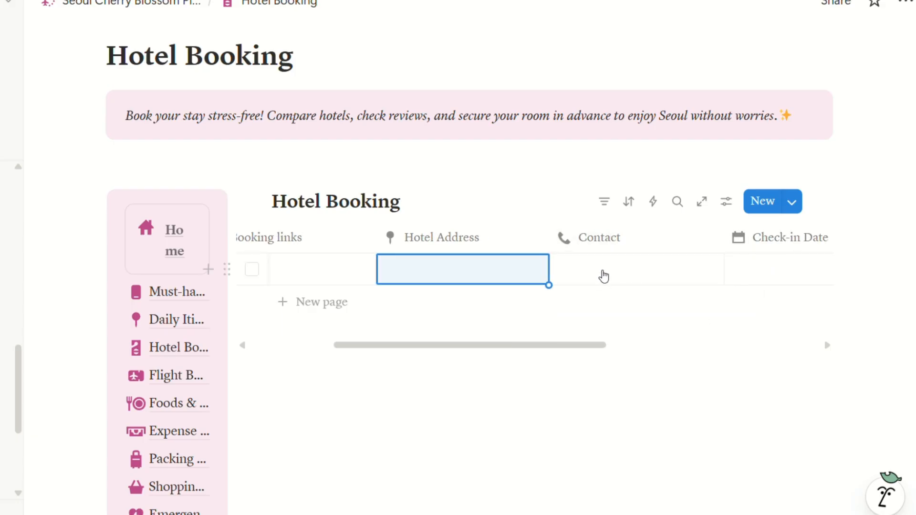
# Enter the hotel's phone number in the Contact field of the empty booking row
pyautogui.click(604, 276)
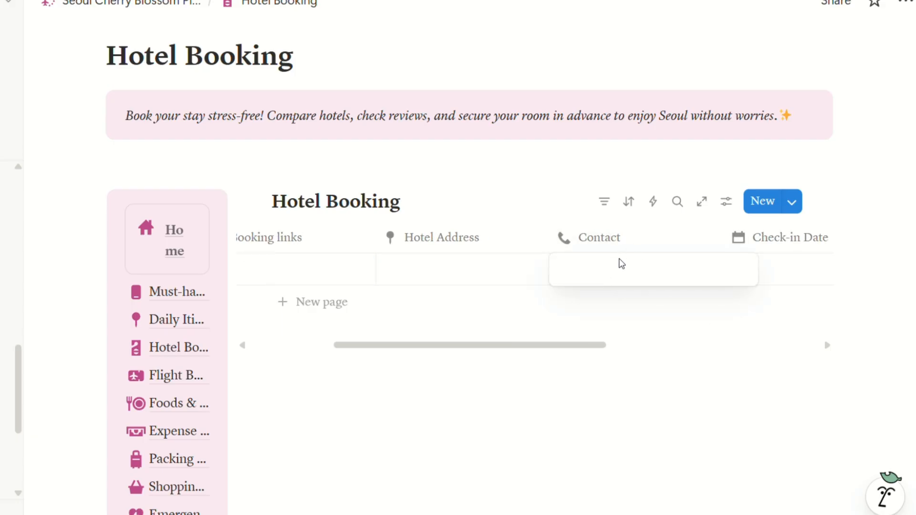
pyautogui.write('12345')
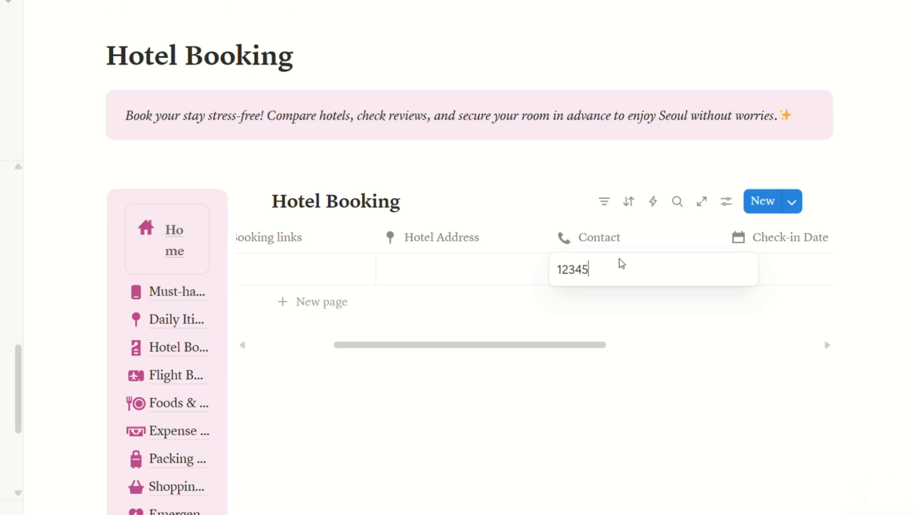
pyautogui.write('678')
pyautogui.press('Return')
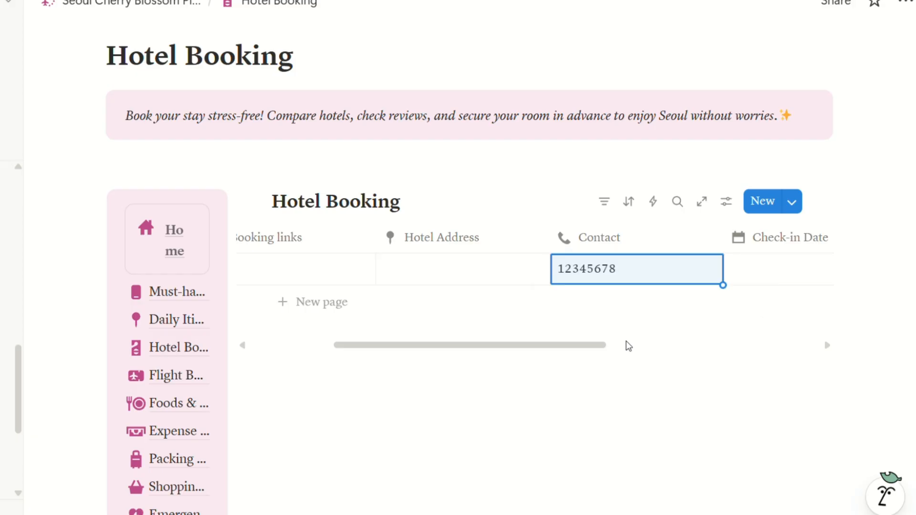
# Change the Contact property's type to Phone and check the row's contact entry
pyautogui.click(626, 246)
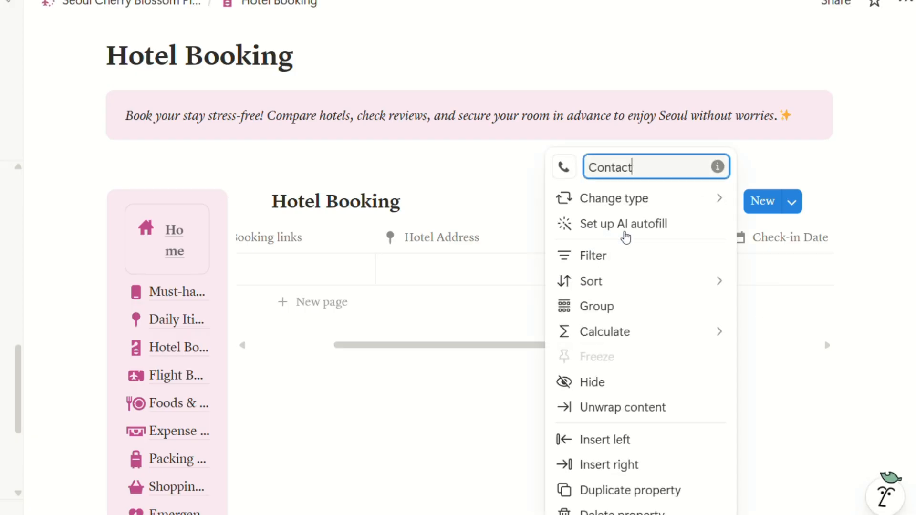
pyautogui.moveTo(660, 205)
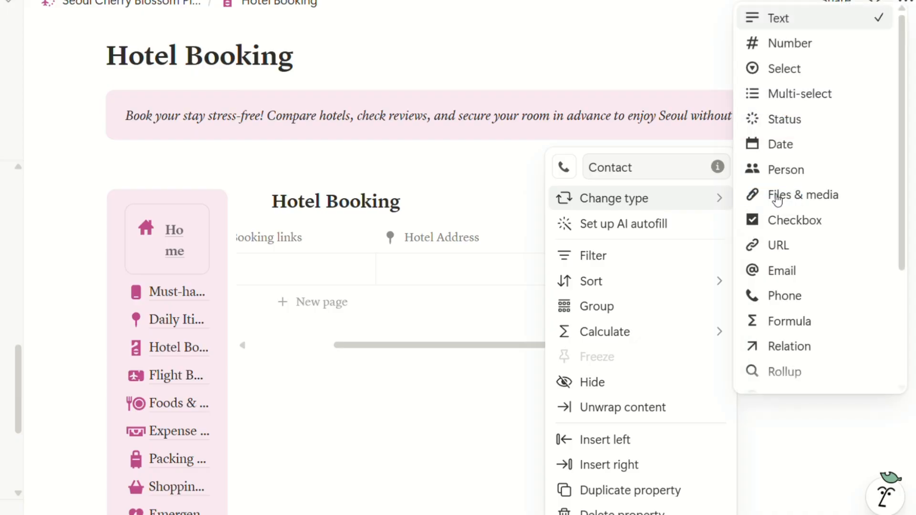
pyautogui.click(784, 297)
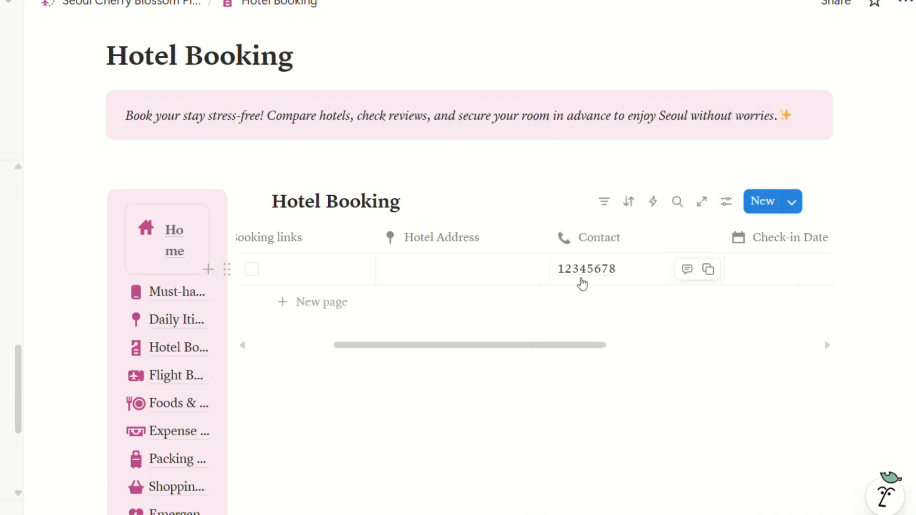
pyautogui.click(639, 277)
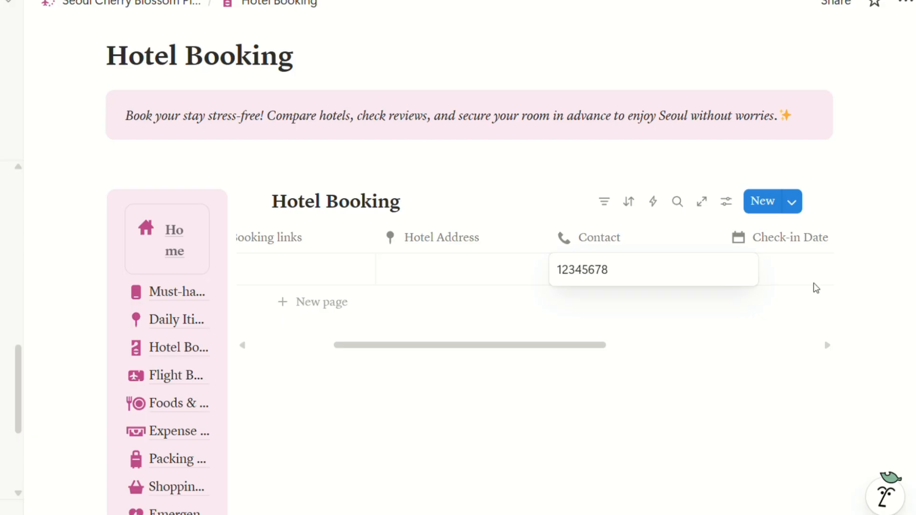
pyautogui.click(800, 282)
# View the date pickers of the Check-in Date and Check-out Date fields without choosing dates
pyautogui.click(784, 277)
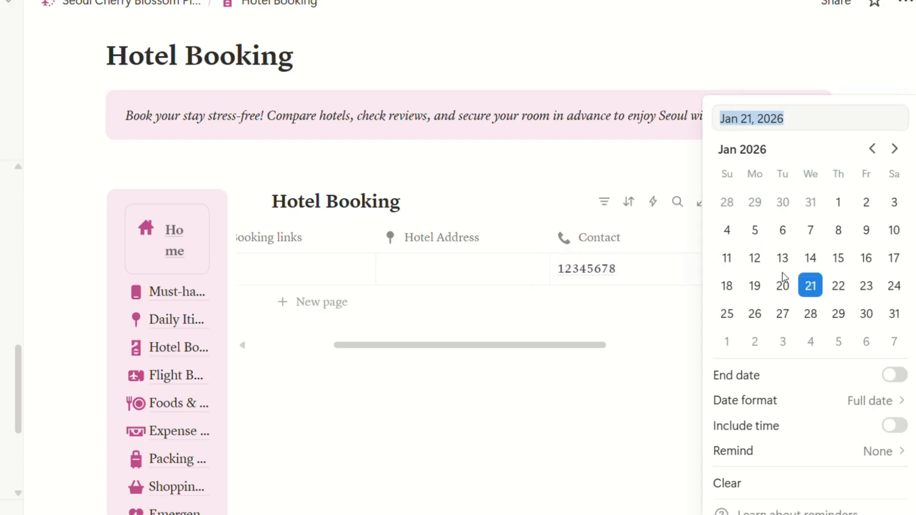
pyautogui.click(668, 323)
pyautogui.hscroll(2, 782, 294)
pyautogui.click(627, 271)
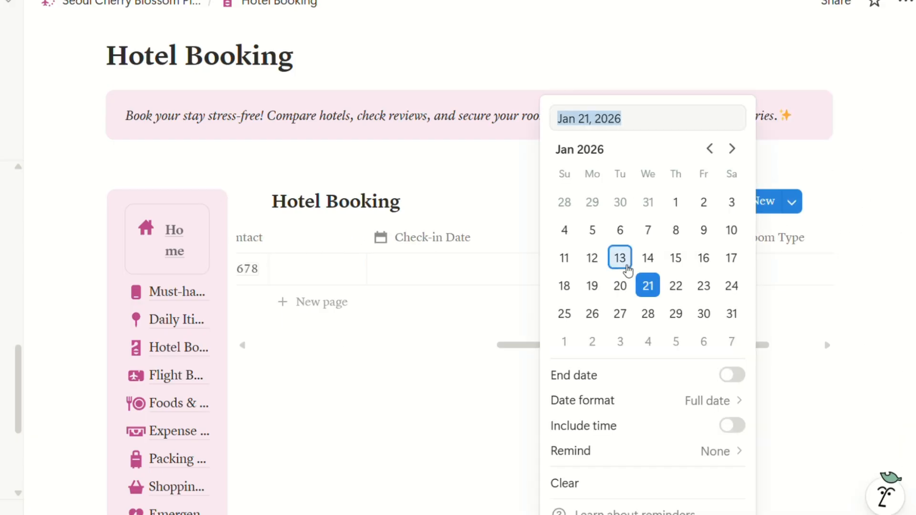
pyautogui.click(504, 313)
pyautogui.hscroll(2, 716, 282)
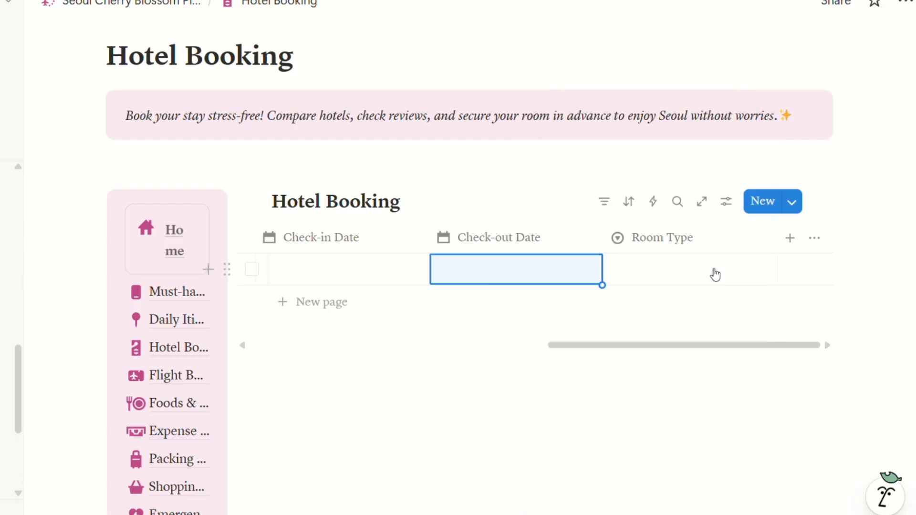
# Set the hotel row's Room Type to Family, and replace that choice with Suite
pyautogui.click(683, 268)
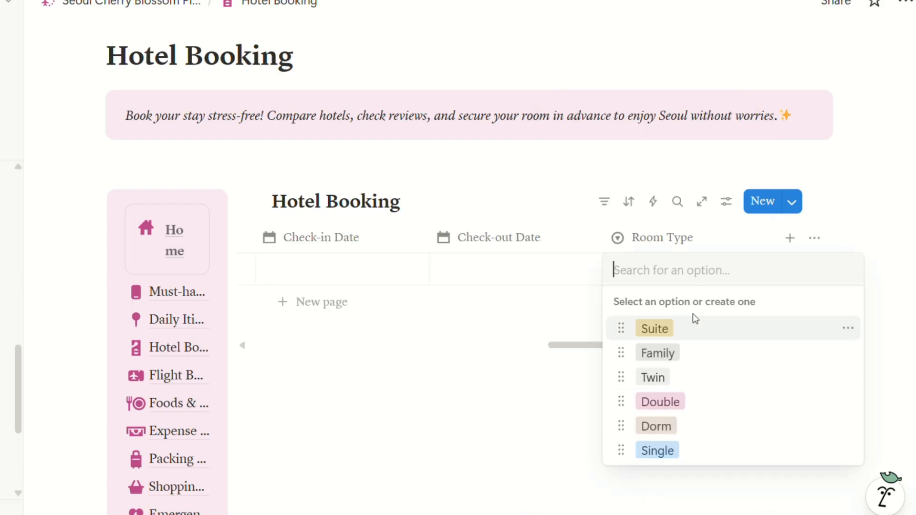
pyautogui.click(665, 355)
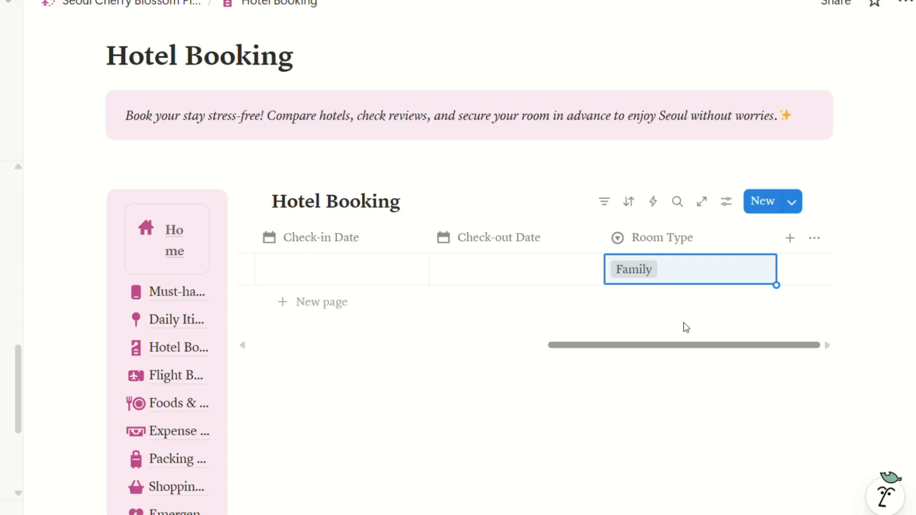
pyautogui.click(681, 268)
pyautogui.click(660, 328)
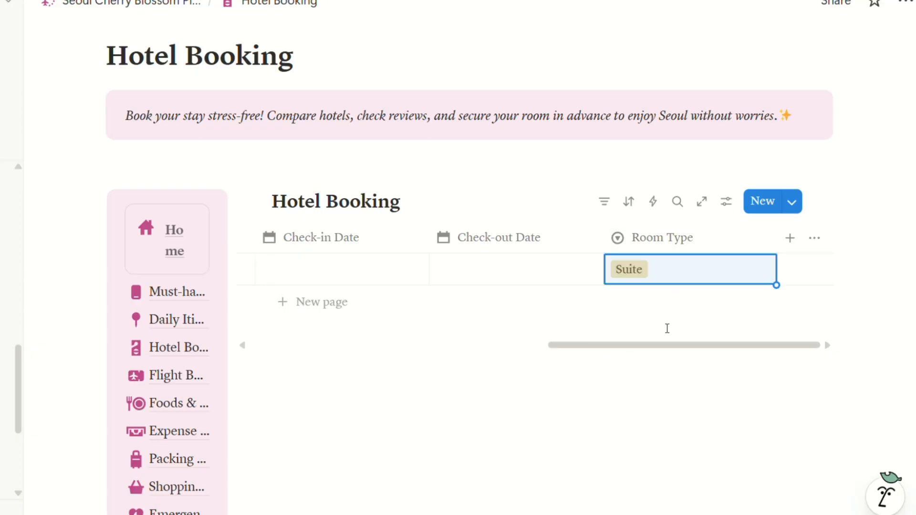
# Review the Room Type property's options and change its type to Multi-select
pyautogui.click(667, 239)
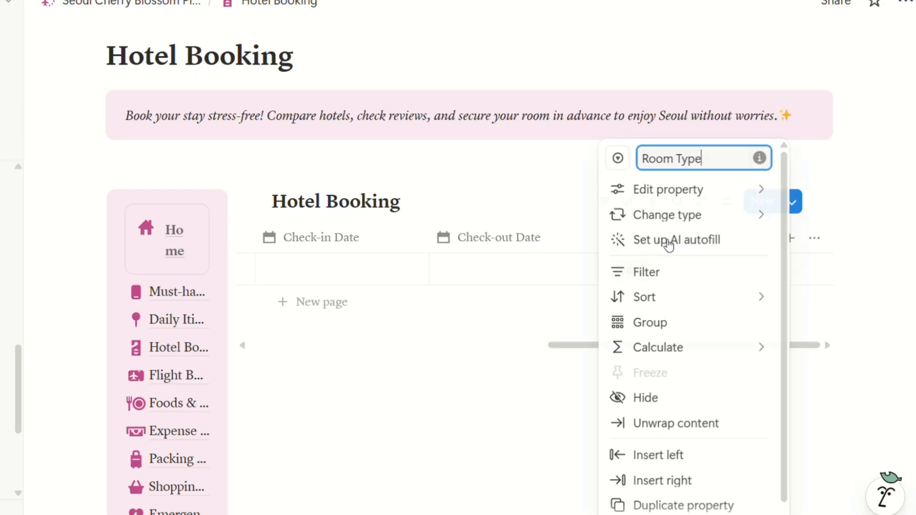
pyautogui.click(673, 215)
pyautogui.moveTo(685, 190)
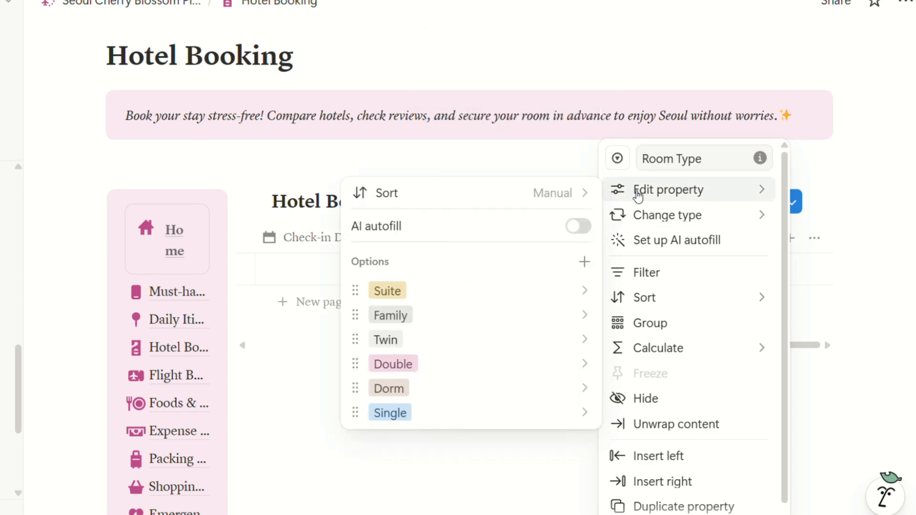
pyautogui.moveTo(640, 213)
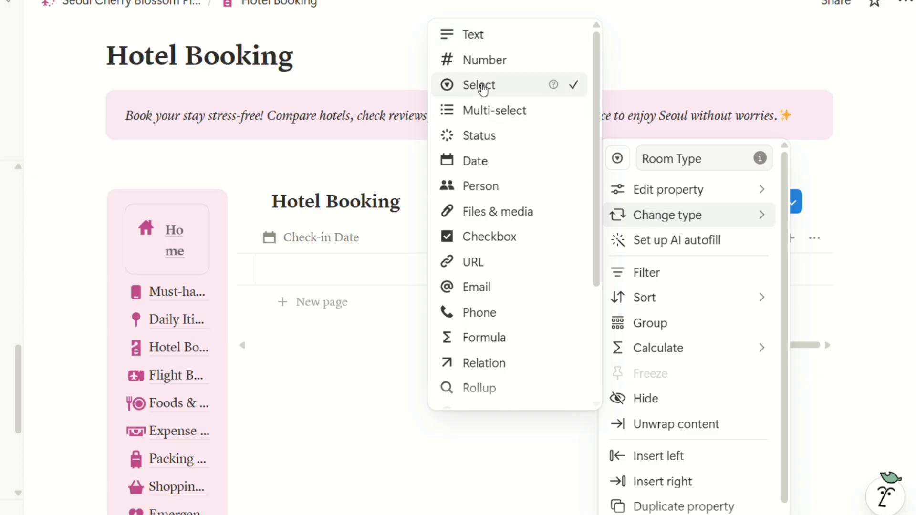
pyautogui.click(494, 118)
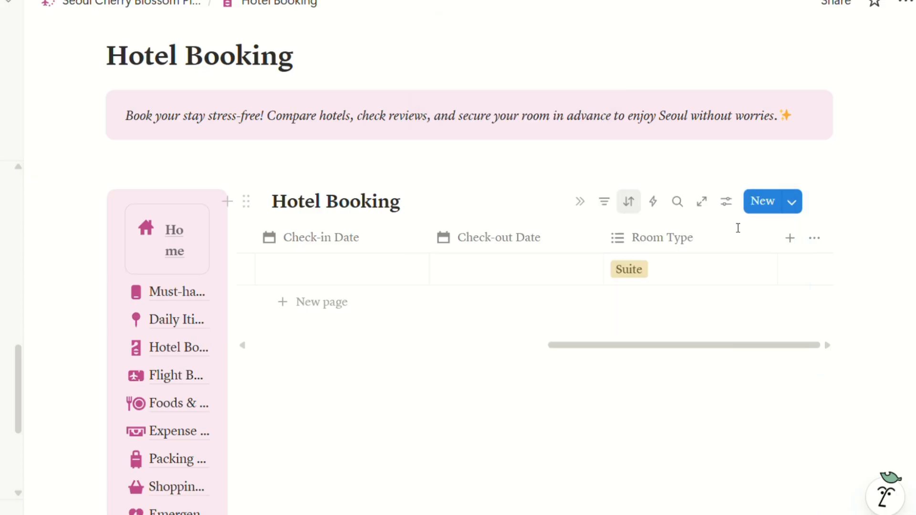
# Add Family and Double alongside Suite in the hotel row's Room Type field
pyautogui.click(665, 270)
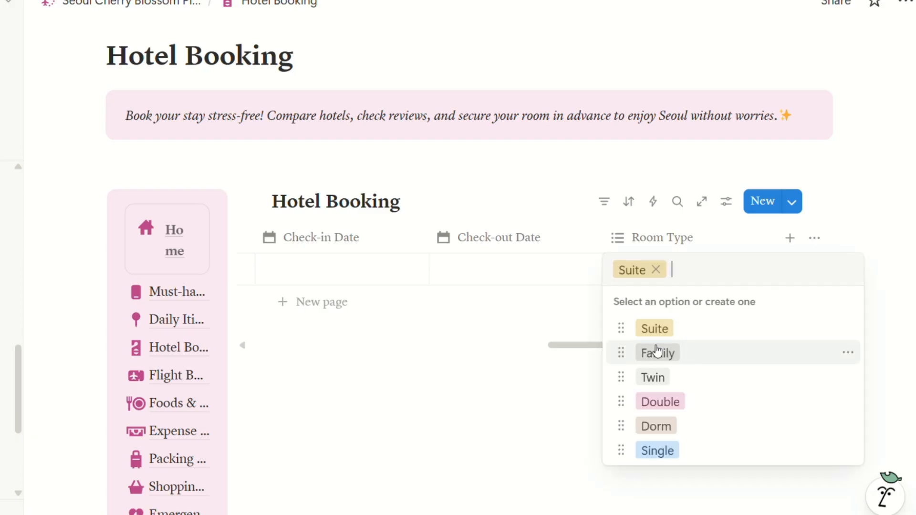
pyautogui.click(679, 355)
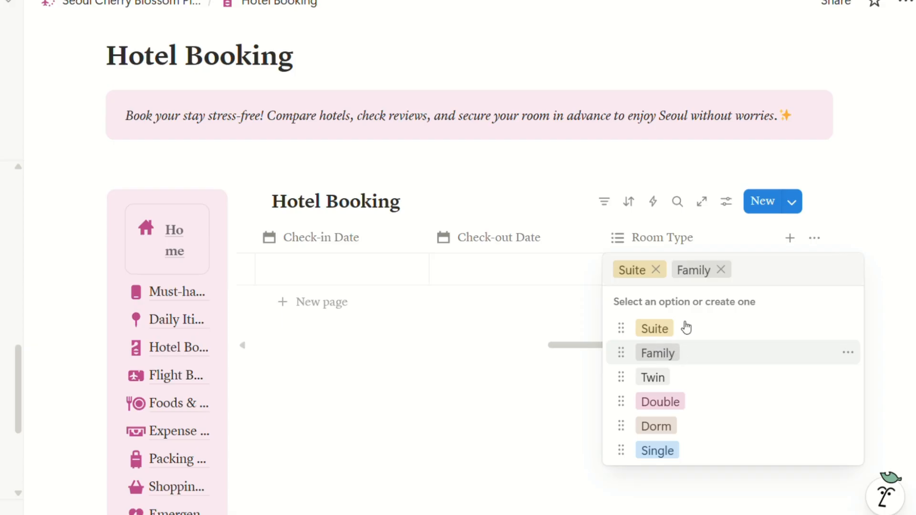
pyautogui.click(687, 402)
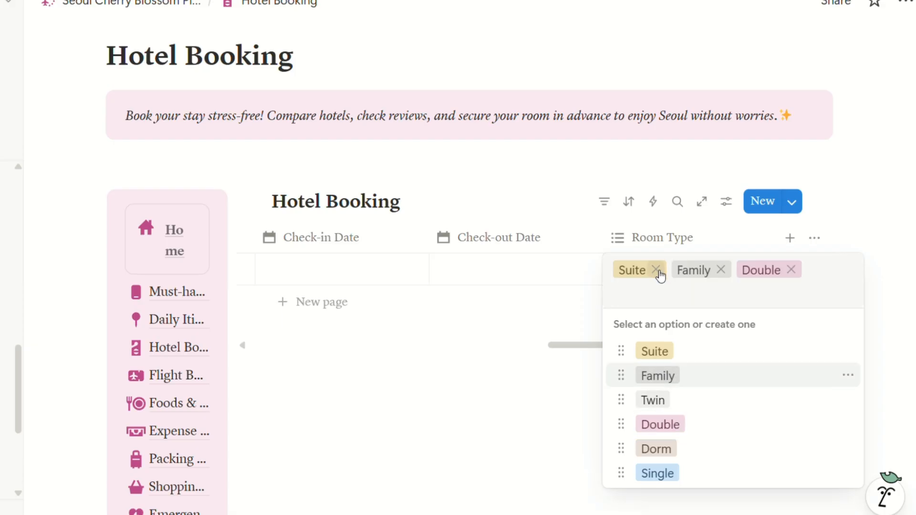
# Remove Suite, Family and Double from the hotel row's Room Type field
pyautogui.click(656, 270)
pyautogui.click(663, 270)
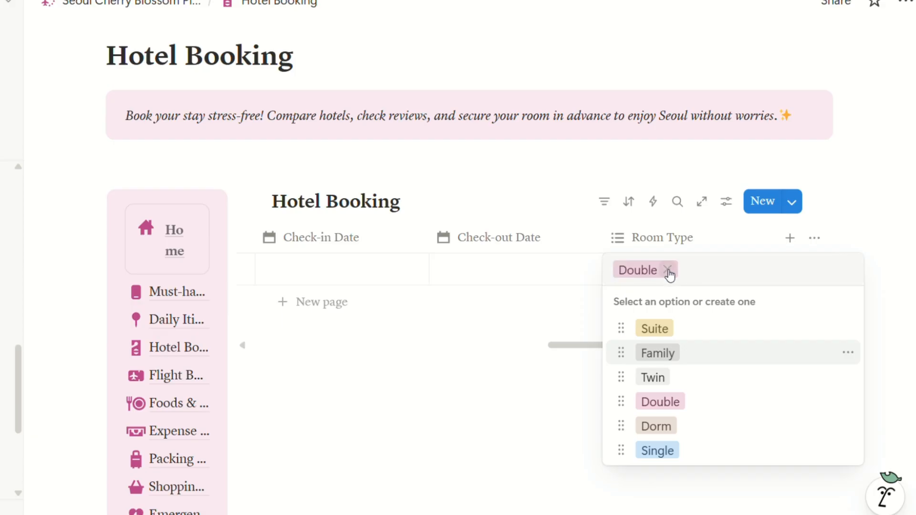
pyautogui.click(668, 271)
pyautogui.press('Escape')
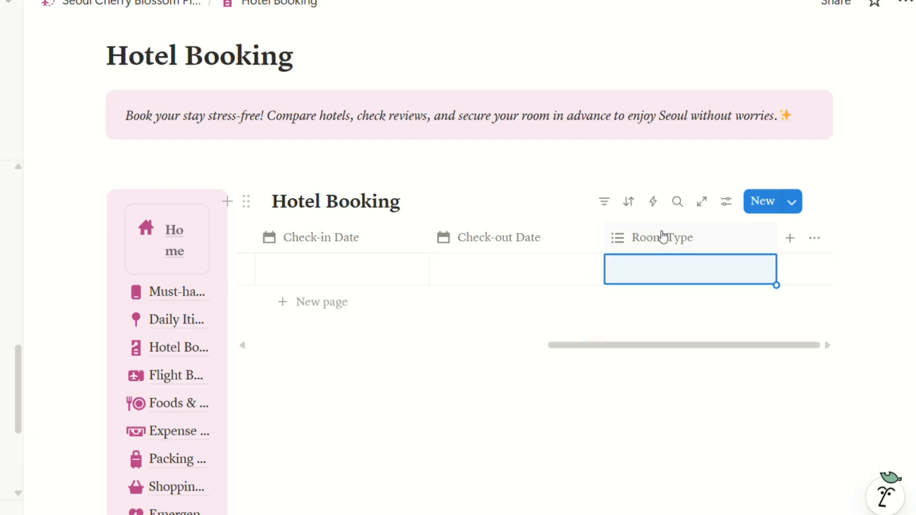
# Change the Room Type property's type back to Select in the Hotel Booking table
pyautogui.click(663, 236)
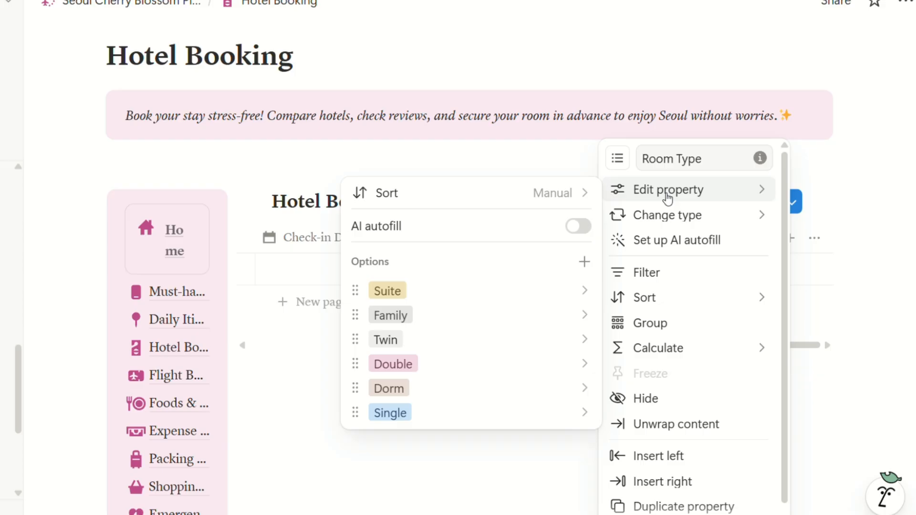
pyautogui.moveTo(668, 215)
pyautogui.click(475, 84)
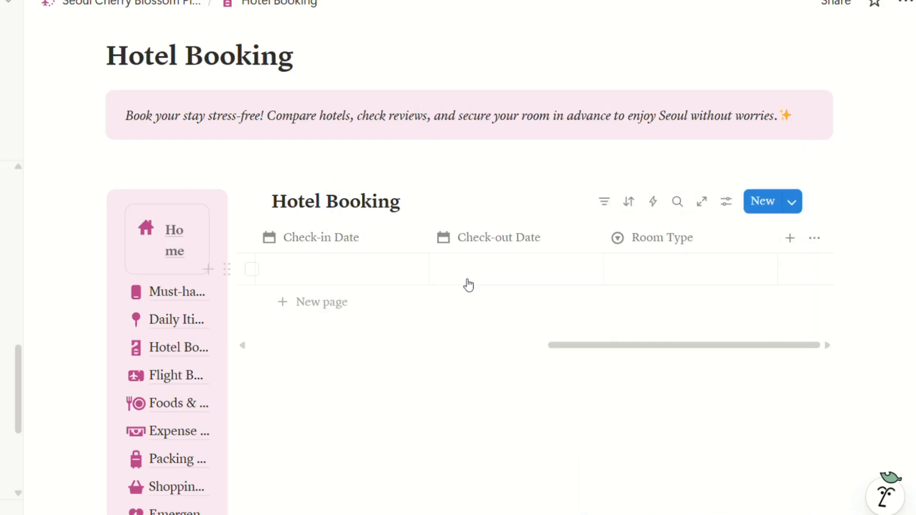
pyautogui.hscroll(-5, 544, 292)
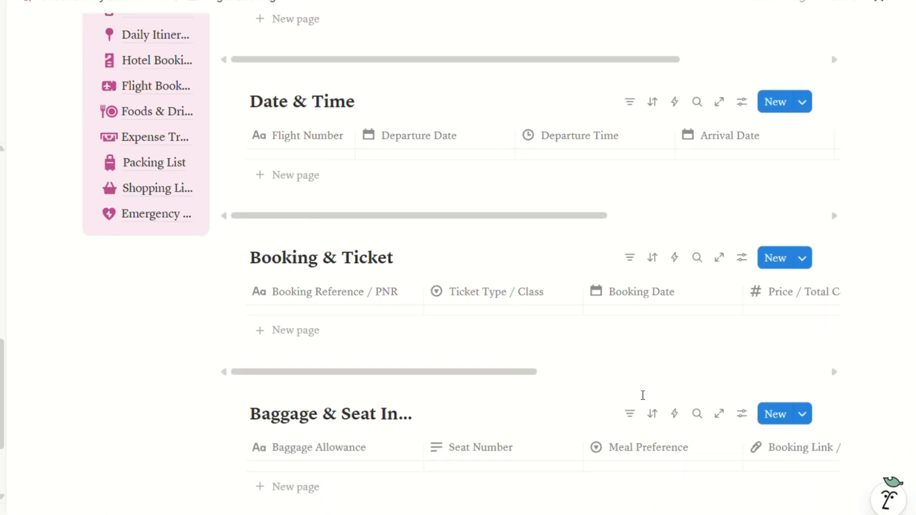
# Look through the Flight Booking page's tables, from Basic Flight Info down to Attachments
pyautogui.scroll(-4, 644, 395)
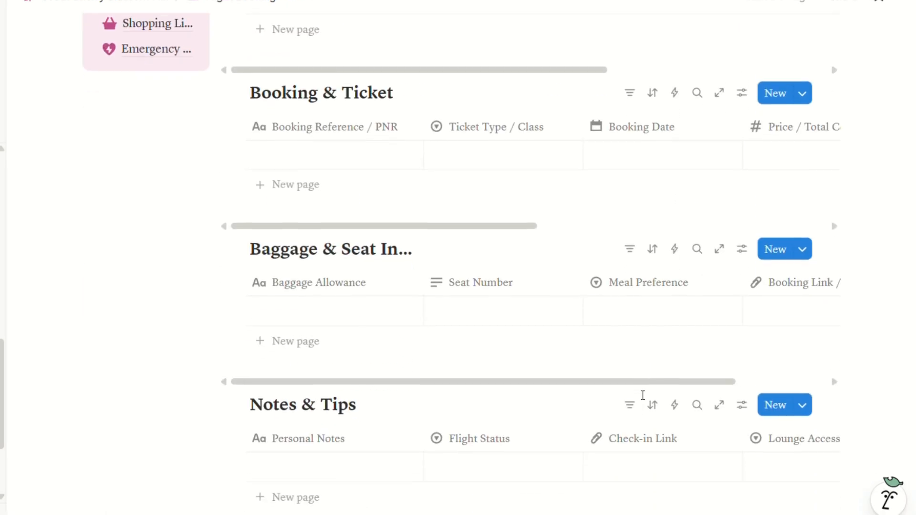
pyautogui.scroll(8, 642, 396)
pyautogui.scroll(-8, 644, 401)
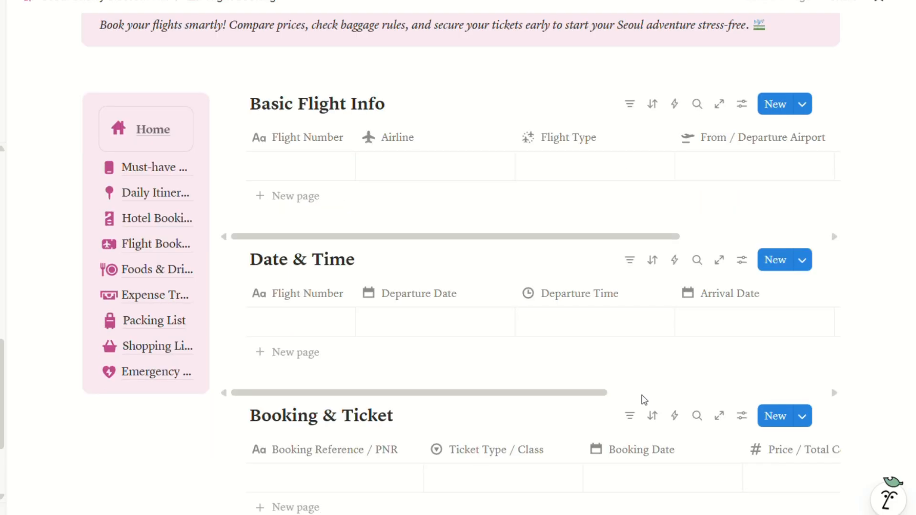
pyautogui.scroll(-2, 643, 401)
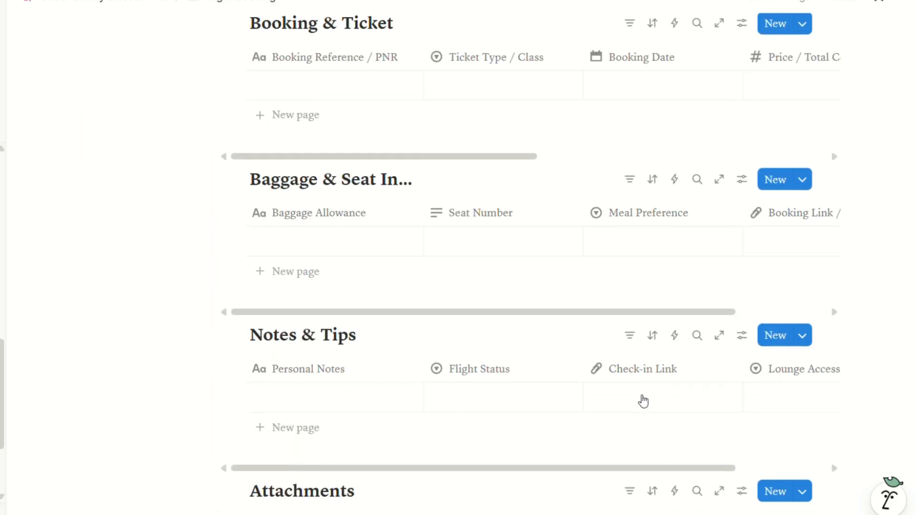
pyautogui.scroll(4, 642, 395)
pyautogui.scroll(-6, 642, 399)
pyautogui.scroll(8, 467, 405)
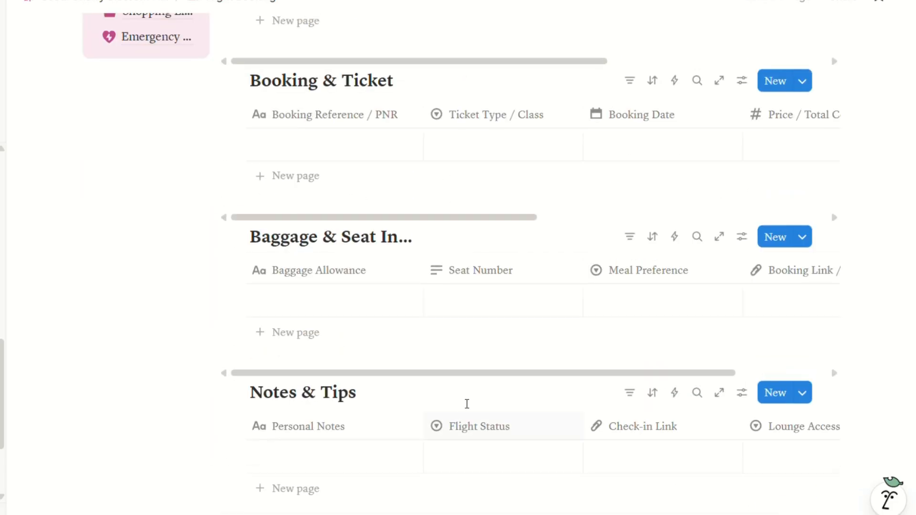
pyautogui.scroll(2, 538, 385)
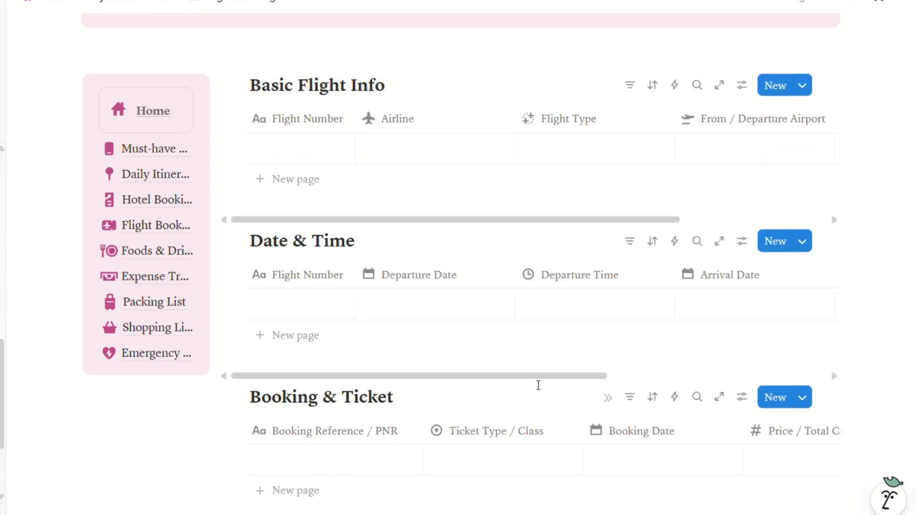
pyautogui.scroll(2, 532, 403)
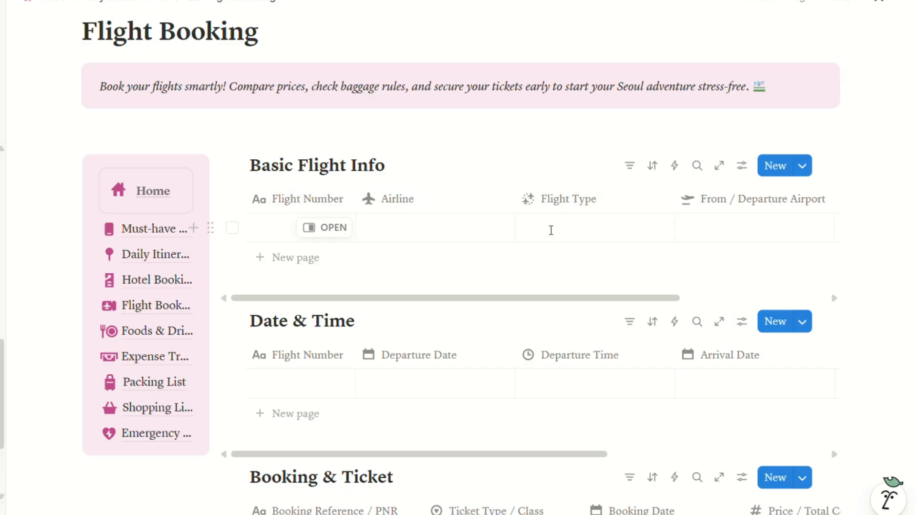
# Review the Flight Type options in the Basic Flight Info table and the editing choices for Layover flight
pyautogui.click(549, 229)
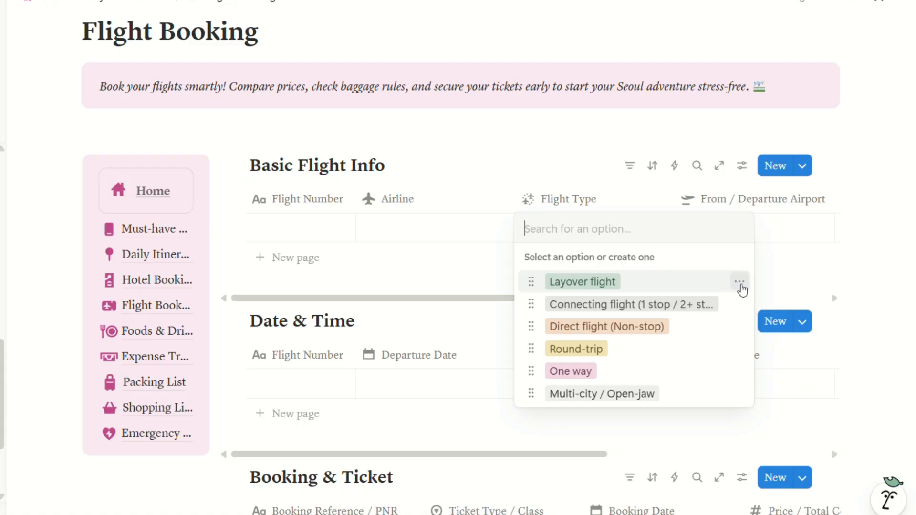
pyautogui.click(740, 286)
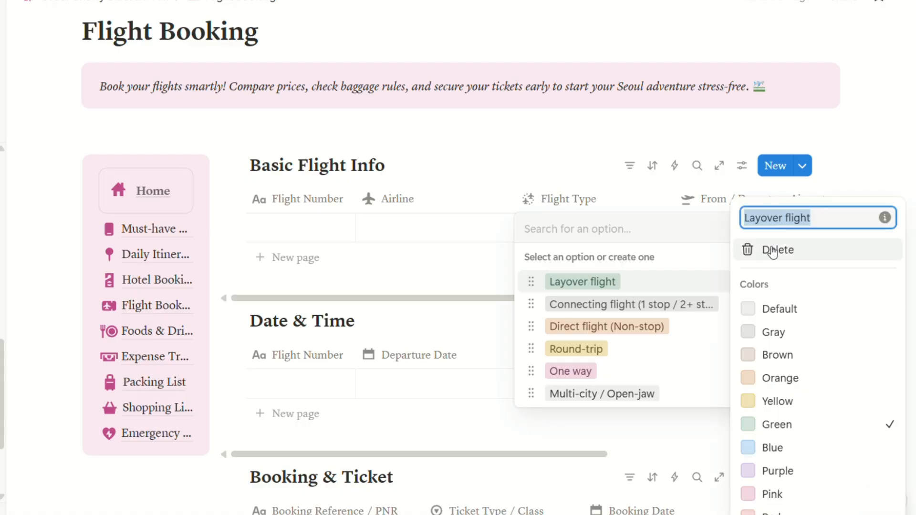
pyautogui.press('Escape')
pyautogui.press('Escape')
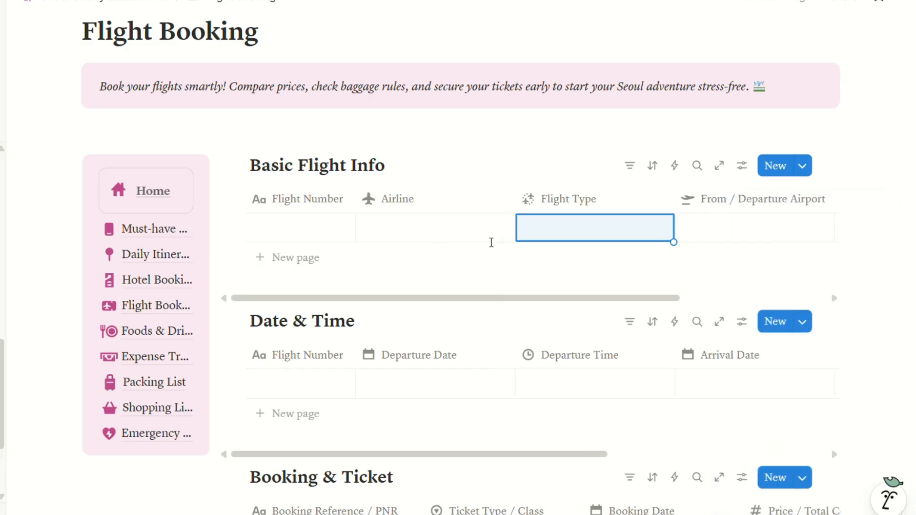
# Check the From / Departure Airport and To / Arrival Airport fields in the Basic Flight Info row
pyautogui.hscroll(4, 745, 241)
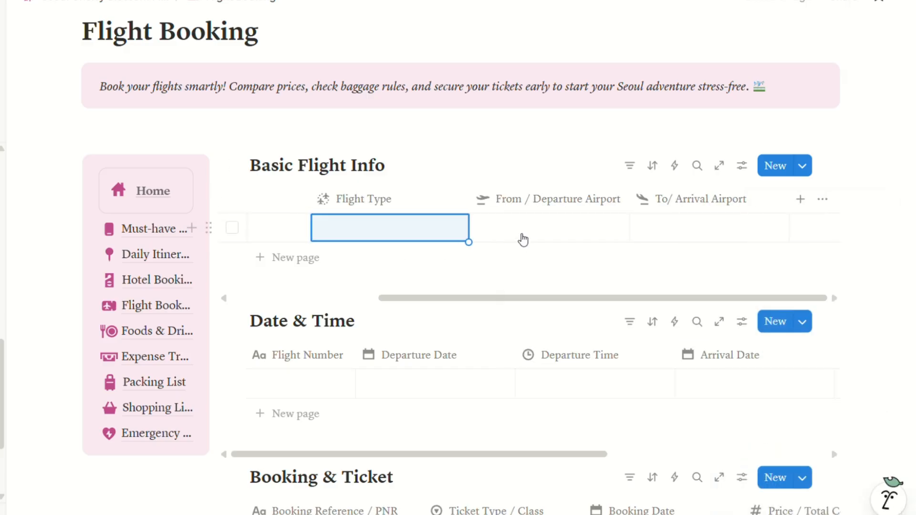
pyautogui.click(522, 238)
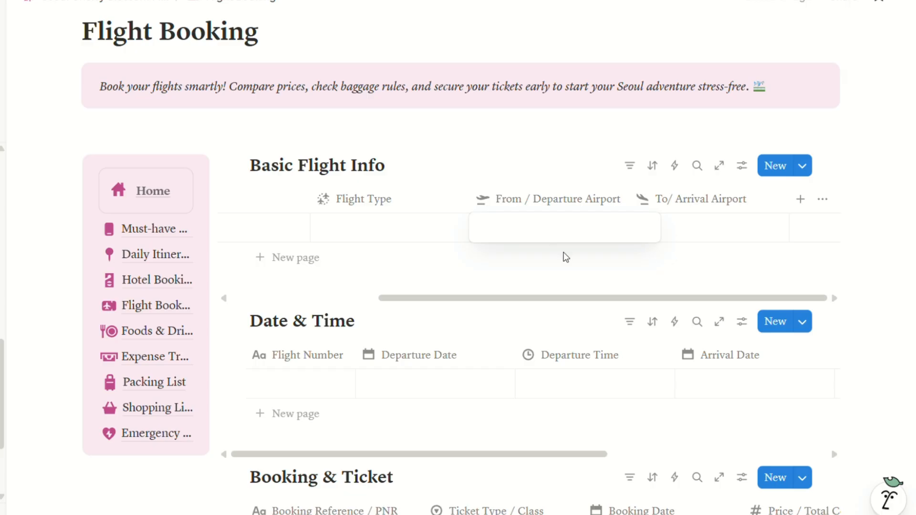
pyautogui.press('Escape')
pyautogui.click(691, 230)
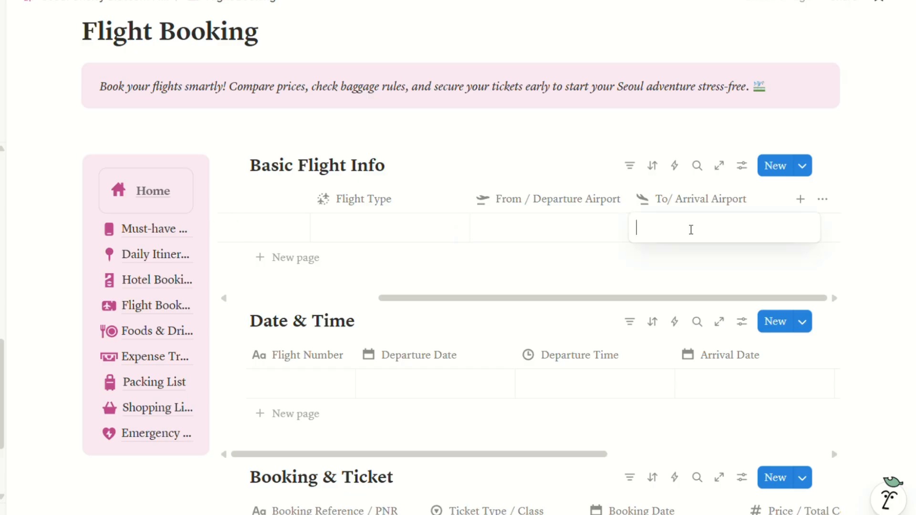
pyautogui.press('Escape')
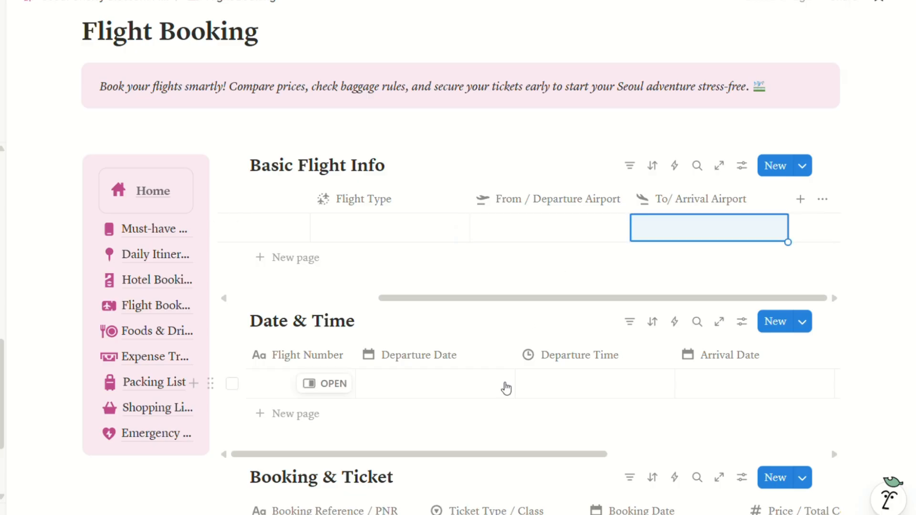
# Look over the Date & Time table's columns and check its Duration field
pyautogui.scroll(-2, 336, 331)
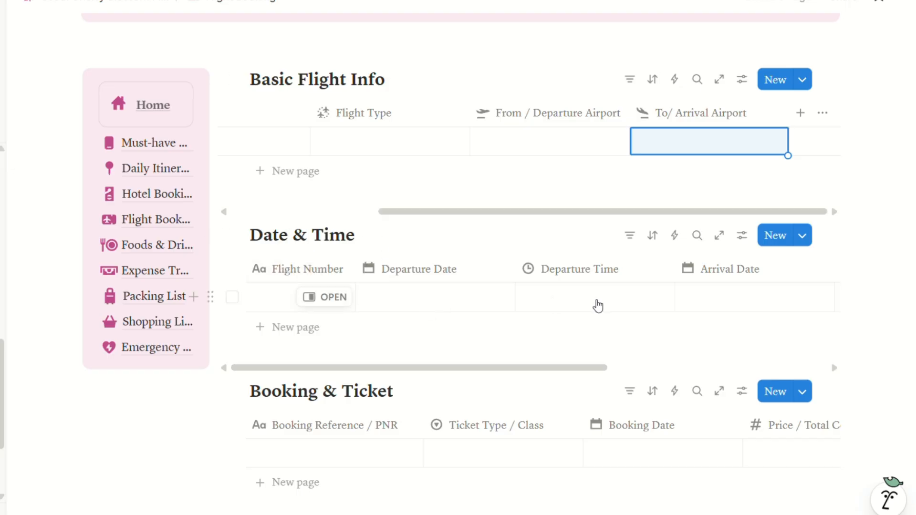
pyautogui.hscroll(8, 721, 308)
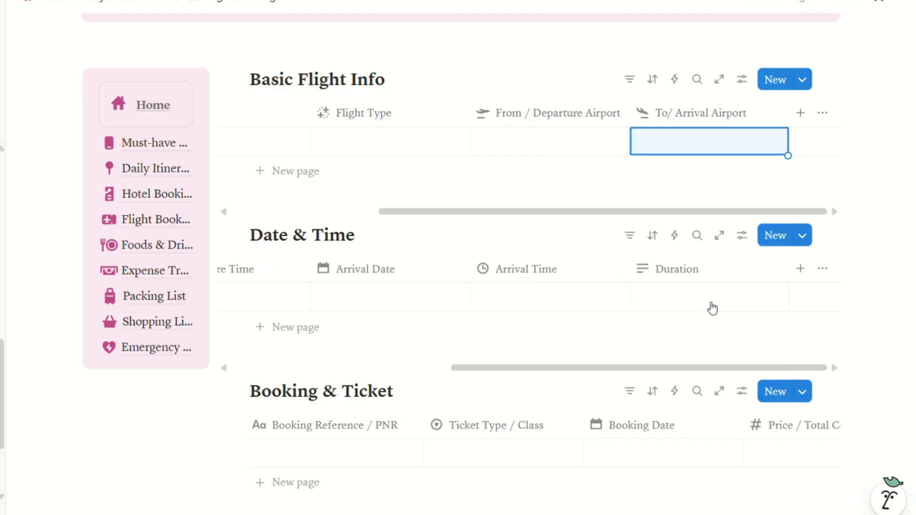
pyautogui.click(702, 301)
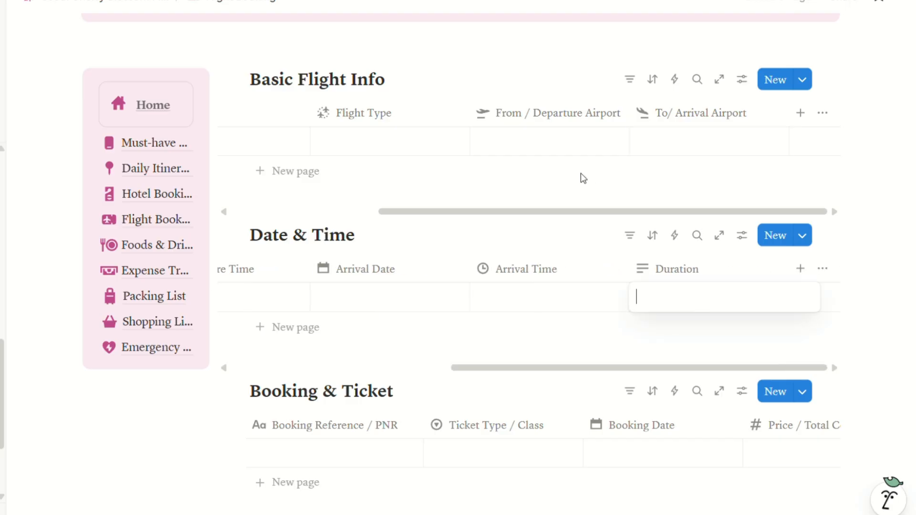
pyautogui.press('Escape')
# Review the Ticket Type / Class options and the Booking Date calendar in the Booking & Ticket table
pyautogui.scroll(-4, 509, 377)
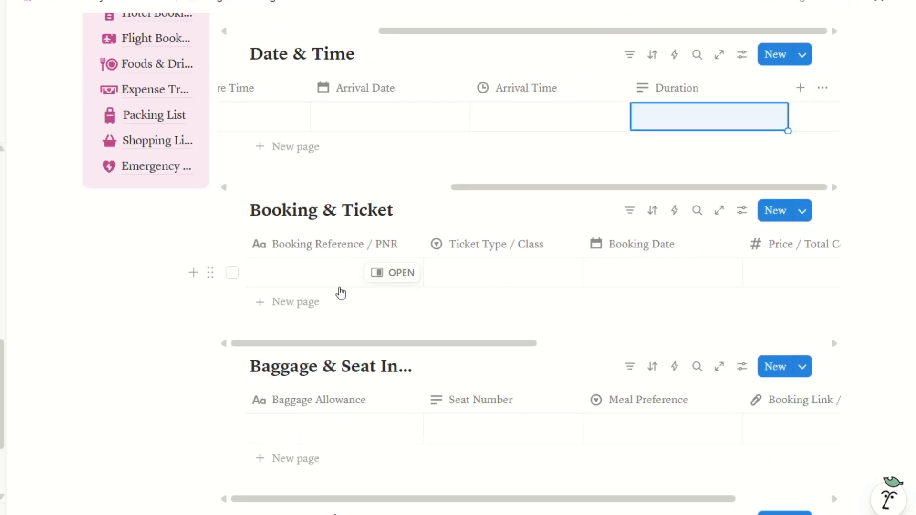
pyautogui.click(507, 285)
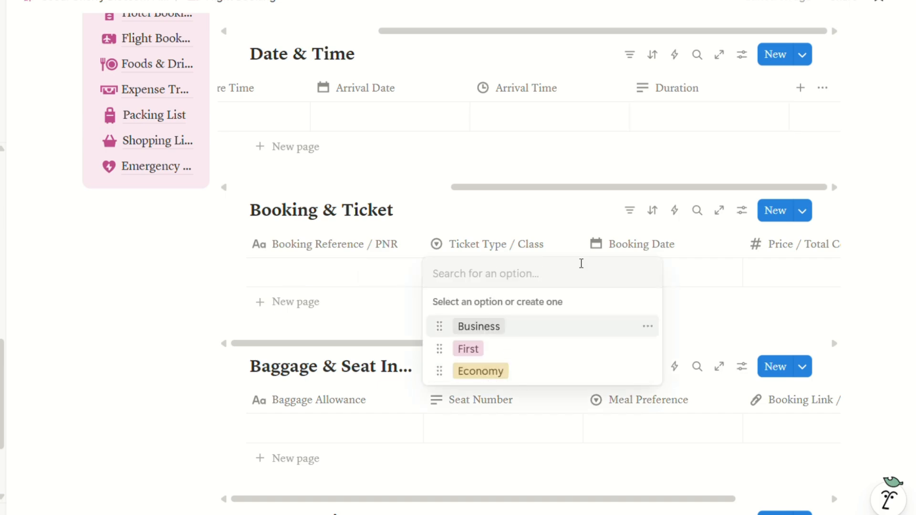
pyautogui.click(656, 275)
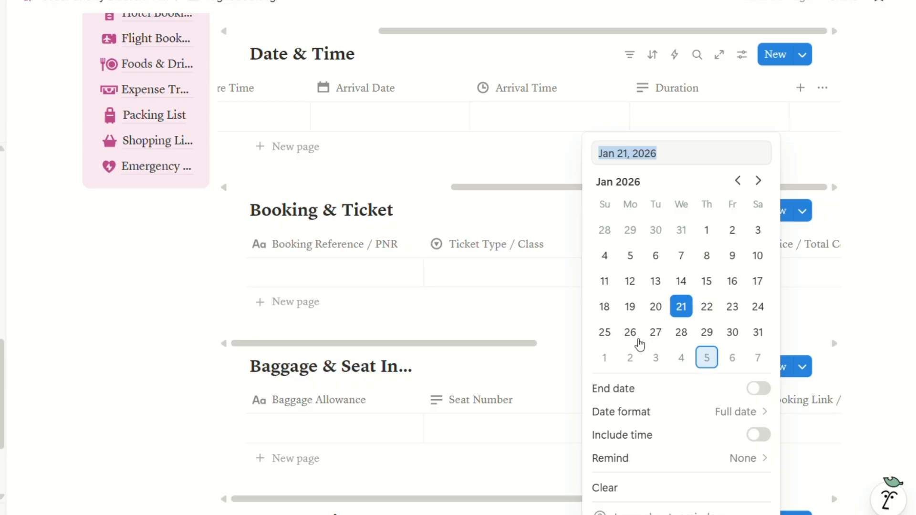
pyautogui.press('Escape')
# Set the decimal places of the Booking & Ticket table's Price / Total Cost property to 0
pyautogui.hscroll(5, 699, 286)
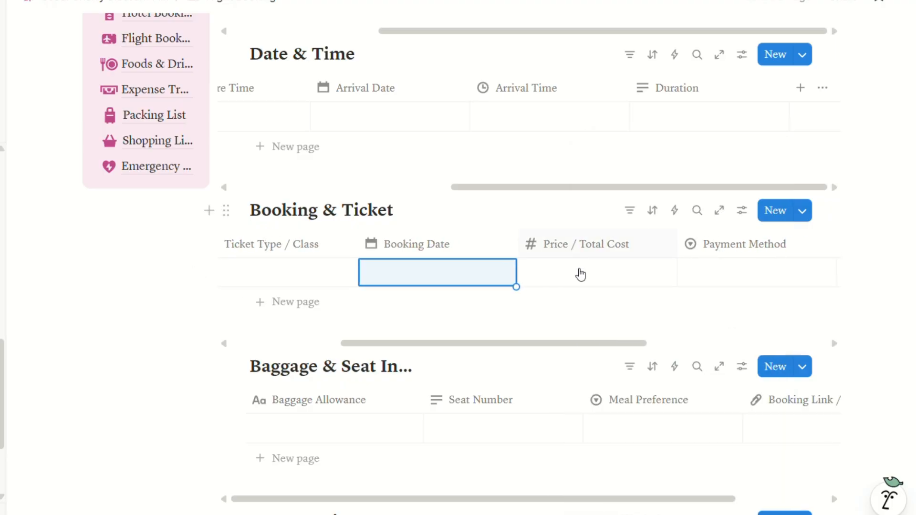
pyautogui.click(584, 246)
pyautogui.moveTo(577, 226)
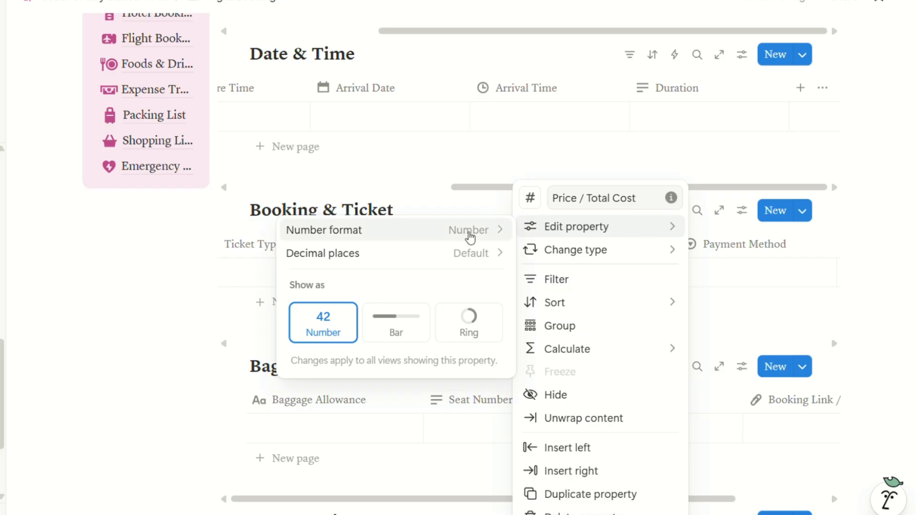
pyautogui.click(476, 254)
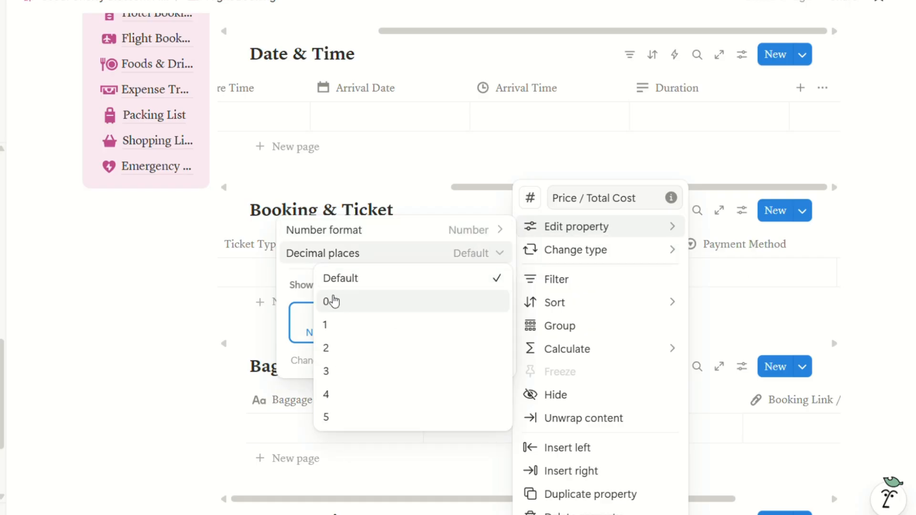
pyautogui.click(348, 308)
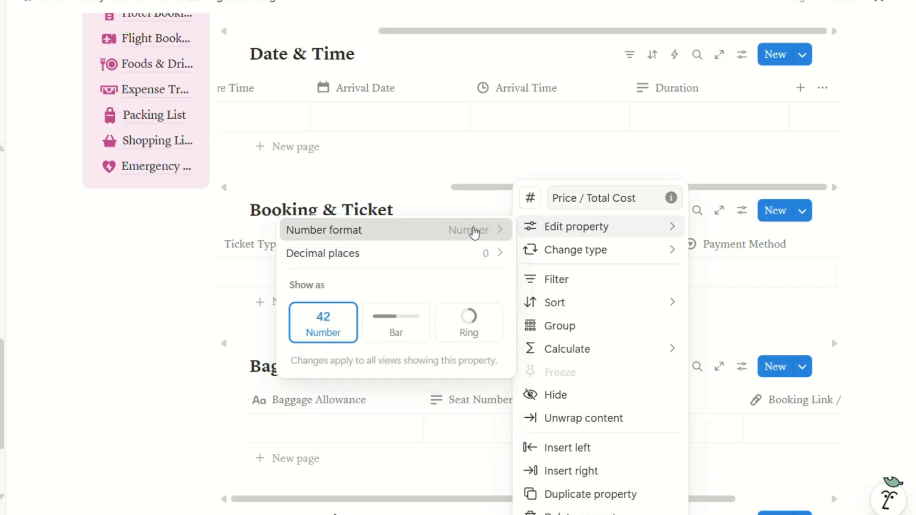
# Set the Price / Total Cost property's number format to US Dollar (USD)
pyautogui.click(475, 231)
pyautogui.click(449, 216)
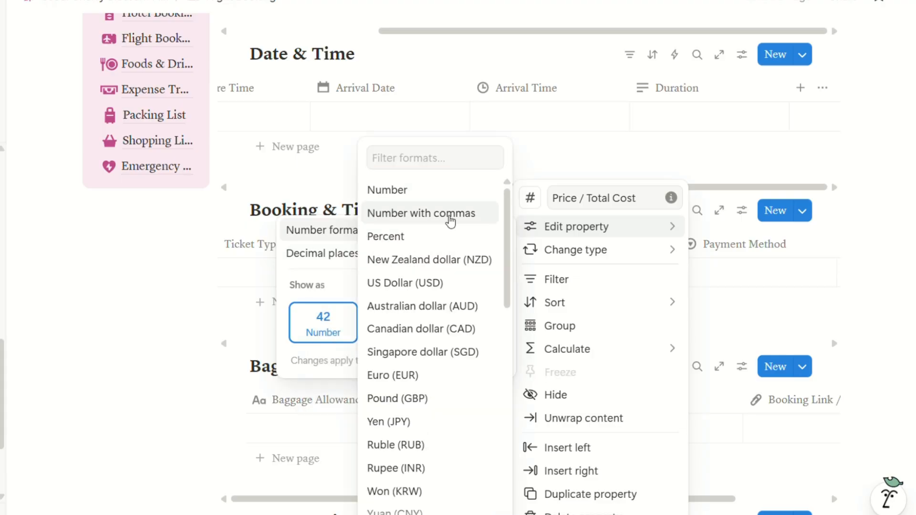
pyautogui.click(489, 230)
pyautogui.scroll(-5, 405, 453)
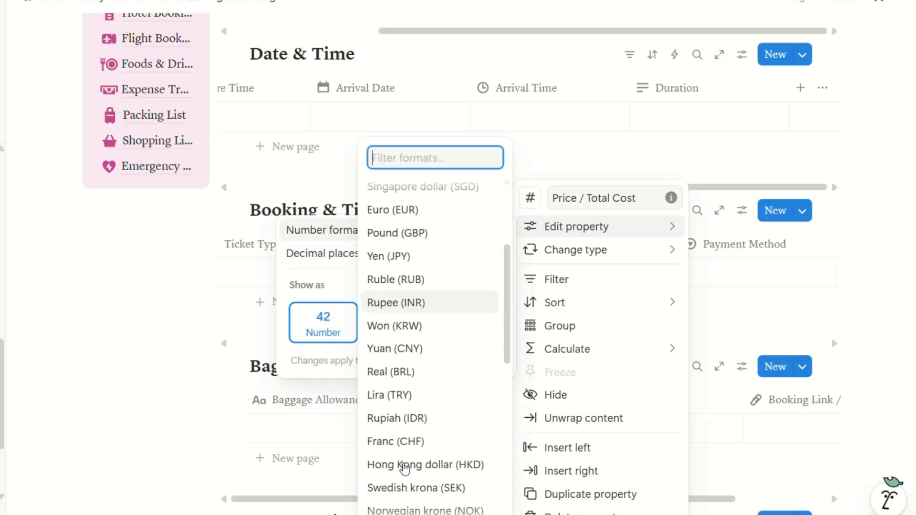
pyautogui.scroll(5, 410, 420)
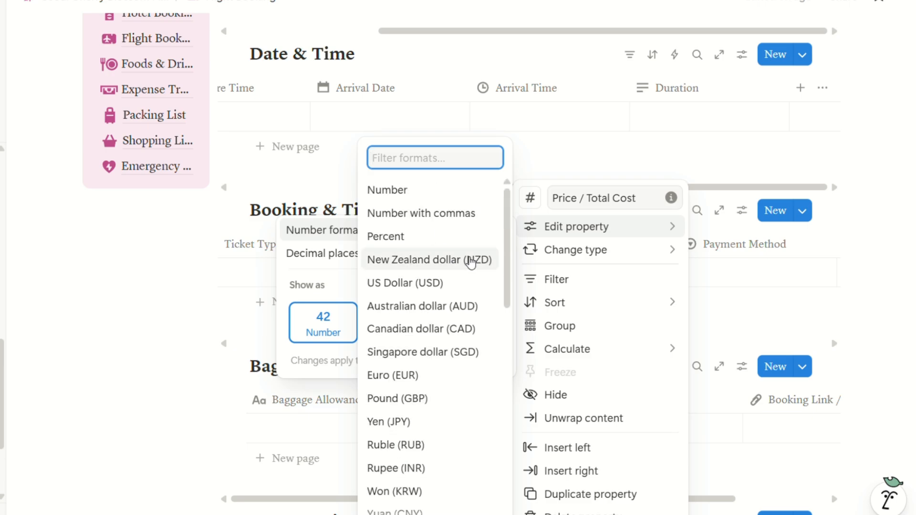
pyautogui.click(419, 283)
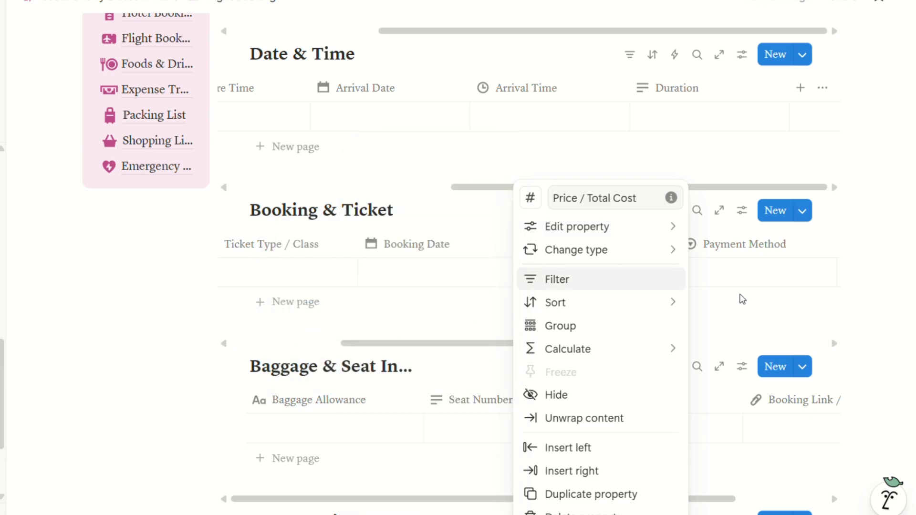
pyautogui.click(739, 295)
# Look at the Payment Method property's settings and the Payment Status field's options in the Booking & Ticket table
pyautogui.click(724, 248)
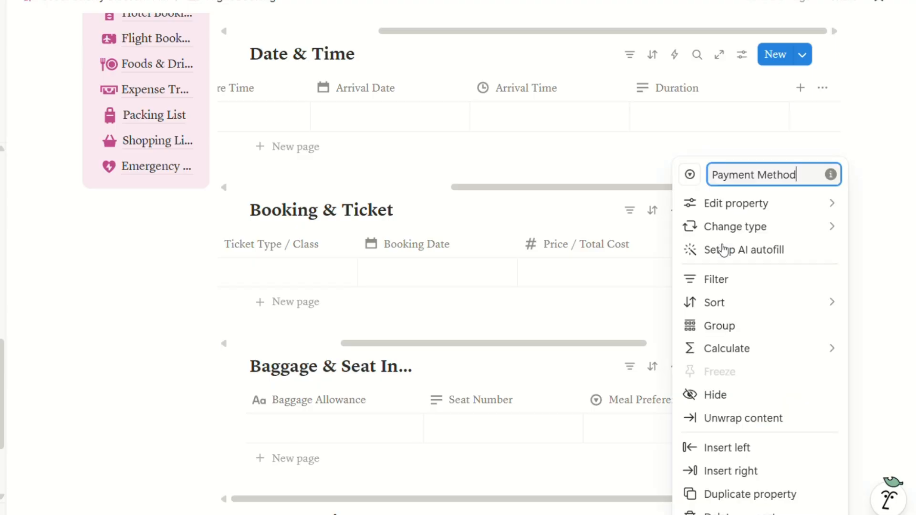
pyautogui.hscroll(4, 622, 299)
pyautogui.click(621, 299)
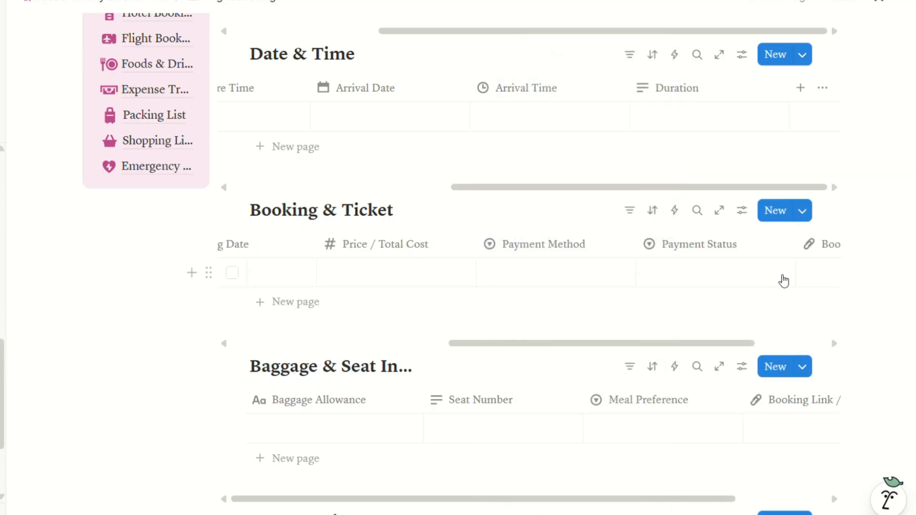
pyautogui.hscroll(3, 744, 284)
pyautogui.click(554, 284)
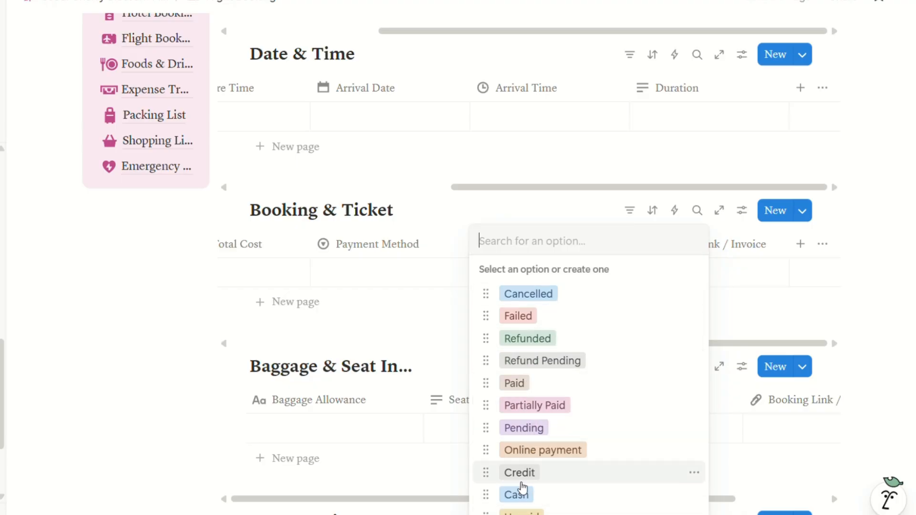
pyautogui.click(444, 340)
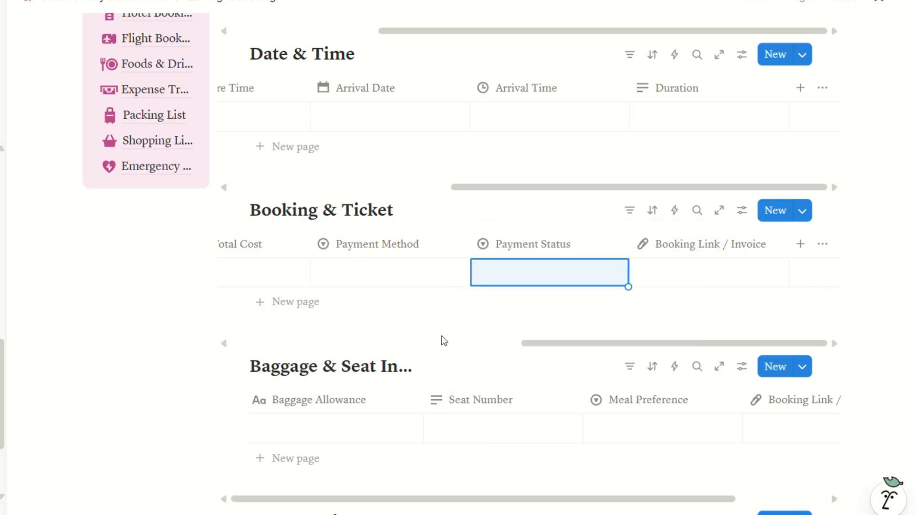
# Look at the file upload and embed link choices of the Booking Link / Invoice property in the Booking & Ticket table
pyautogui.click(688, 285)
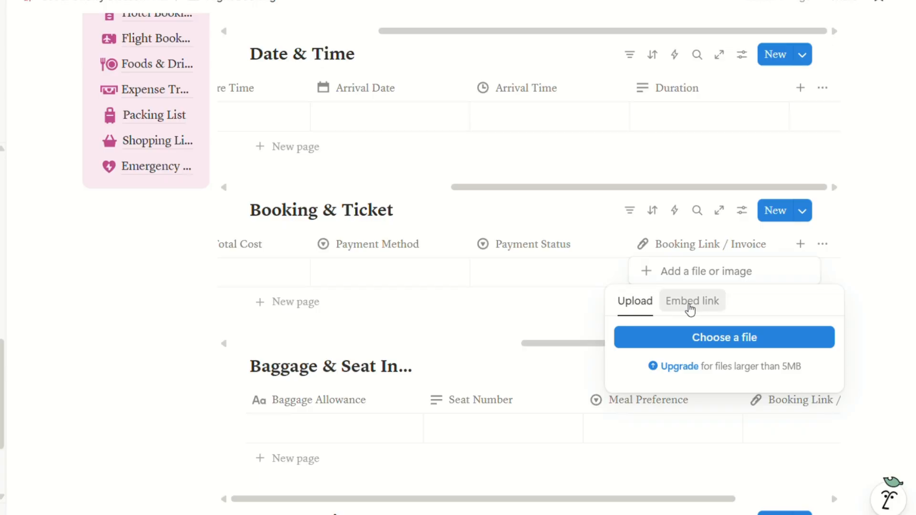
pyautogui.click(691, 305)
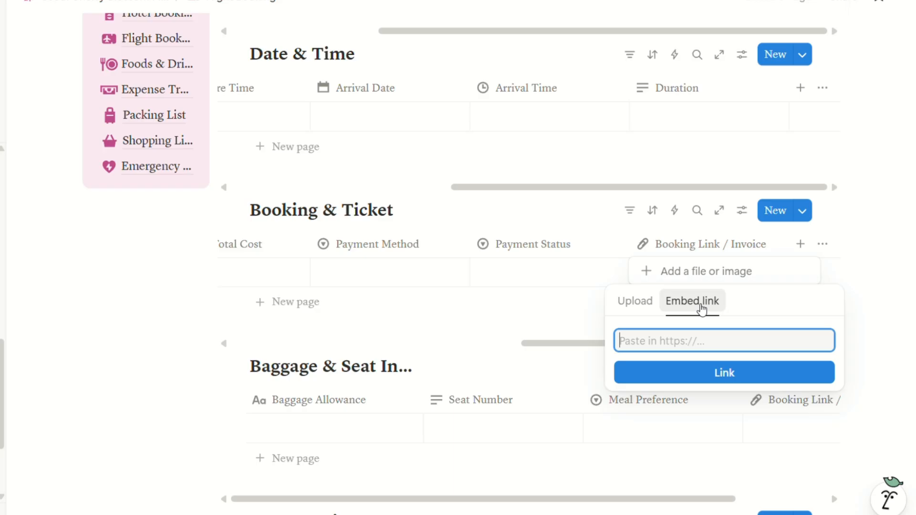
pyautogui.click(510, 311)
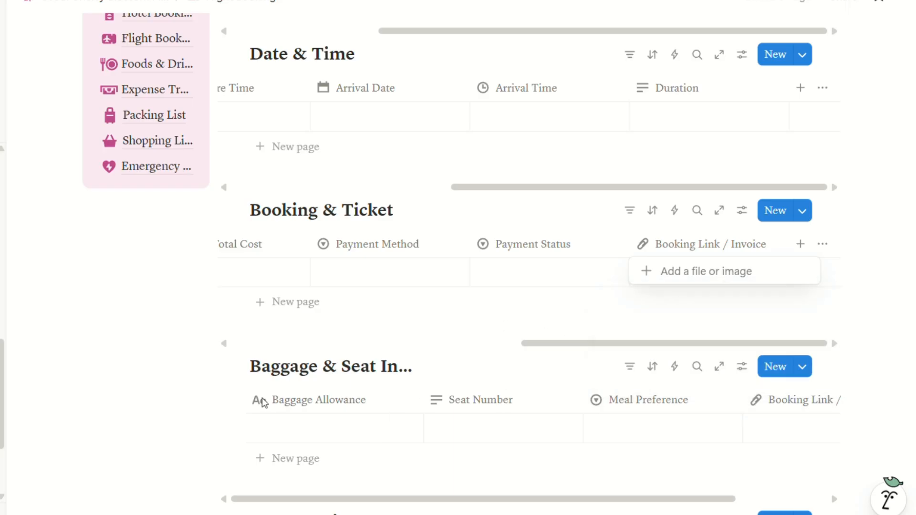
pyautogui.press('Escape')
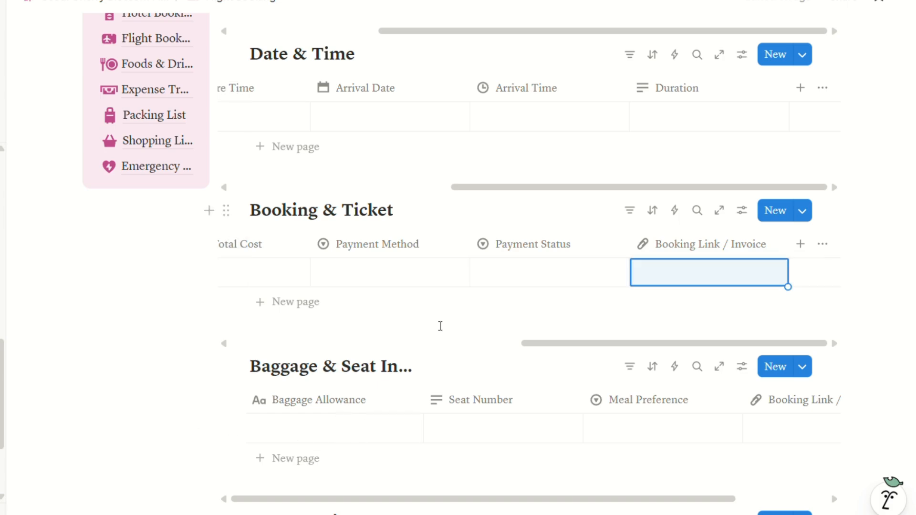
# Review the Meal Preference options in the baggage and seat table, plus the Notes & Tips and Attachments tables
pyautogui.scroll(-4, 440, 326)
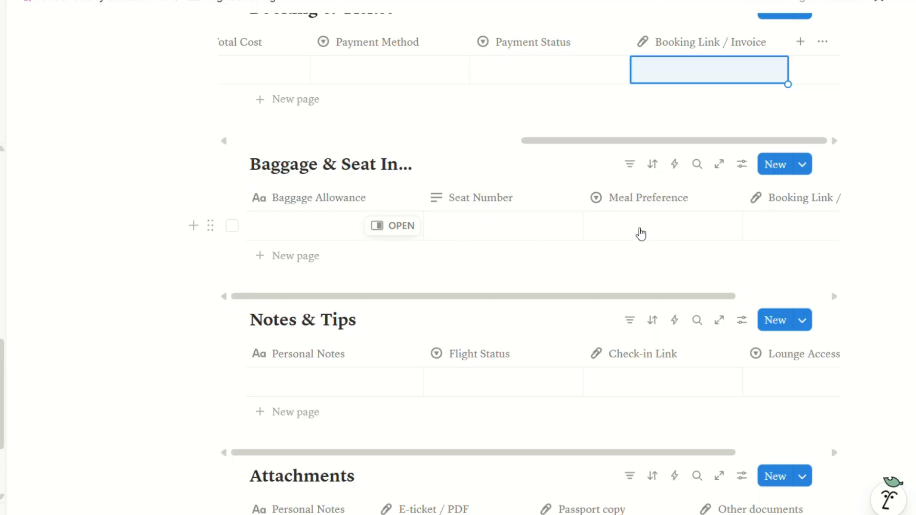
pyautogui.click(629, 229)
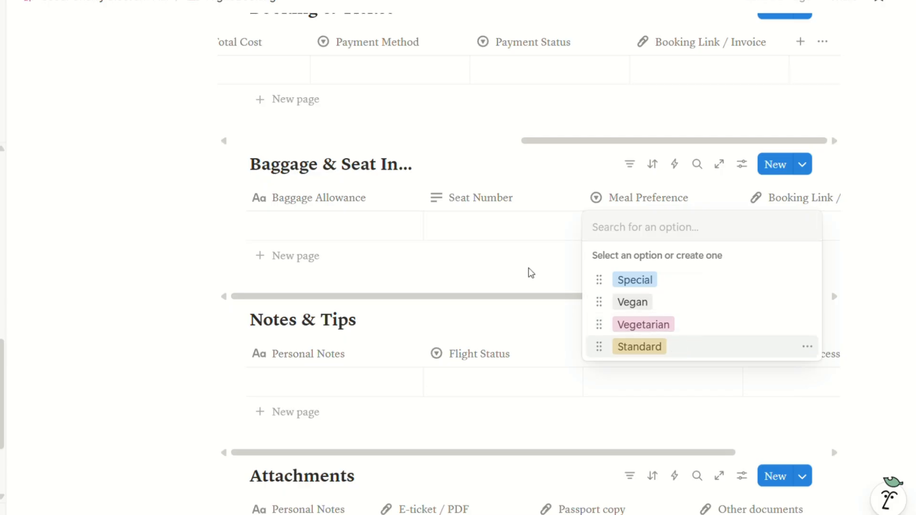
pyautogui.press('Escape')
pyautogui.hscroll(3, 713, 243)
pyautogui.scroll(-2, 651, 272)
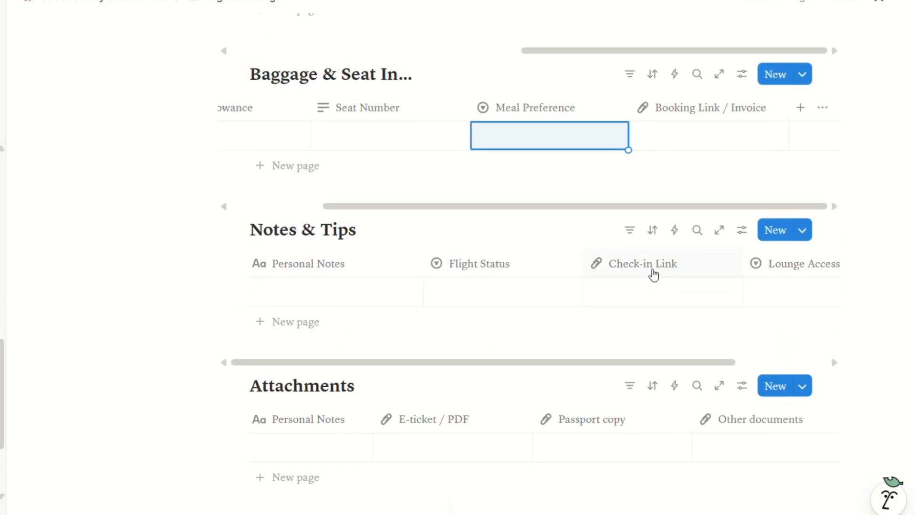
pyautogui.scroll(-2, 329, 365)
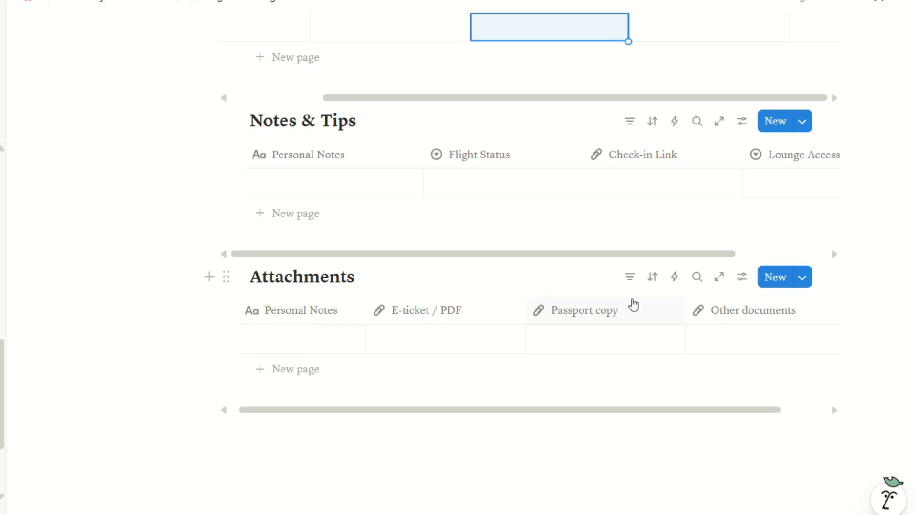
# Open the Foods & Drinks page and look over its Must-try Foods table
pyautogui.scroll(14, 635, 305)
pyautogui.click(162, 346)
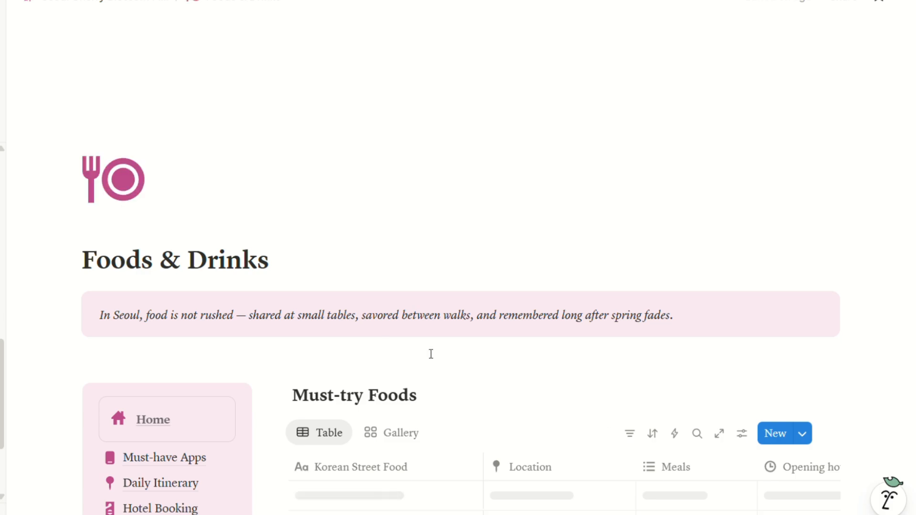
pyautogui.scroll(-1, 430, 355)
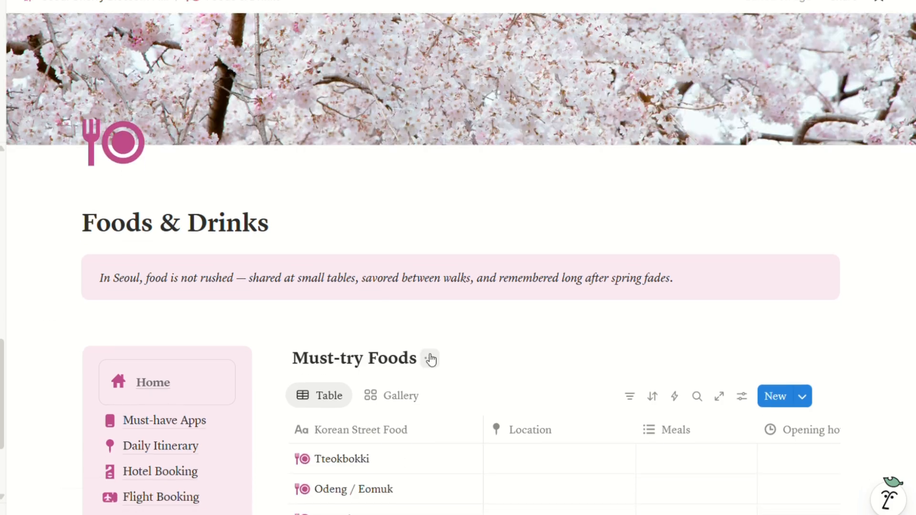
pyautogui.scroll(-3, 431, 360)
pyautogui.scroll(4, 429, 356)
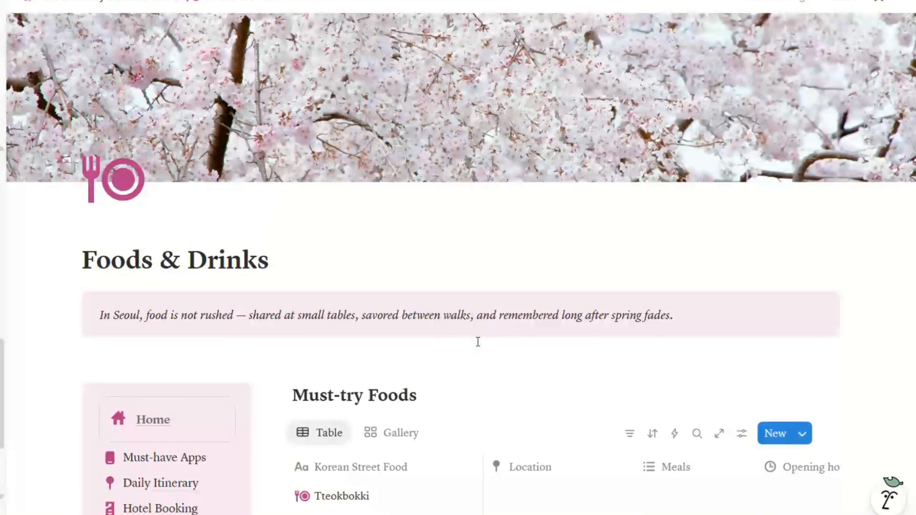
pyautogui.scroll(-2, 478, 339)
pyautogui.scroll(-5, 538, 334)
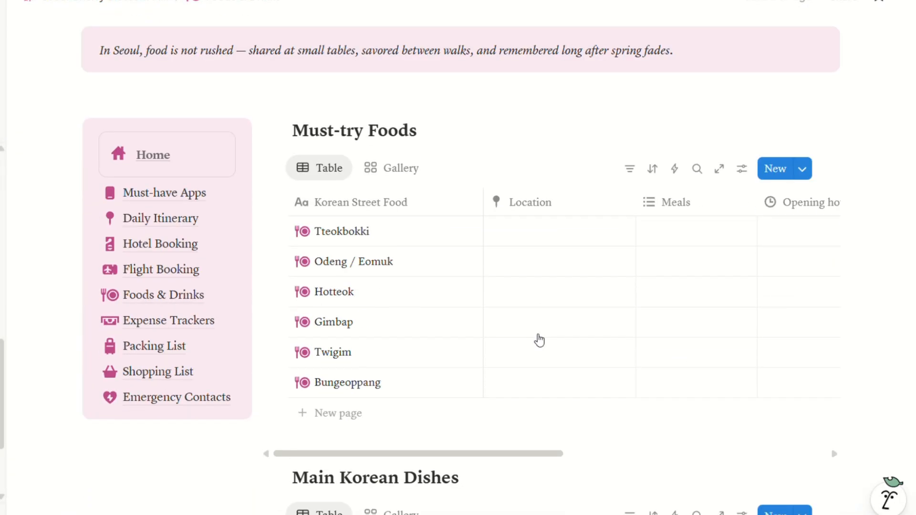
pyautogui.scroll(1, 506, 330)
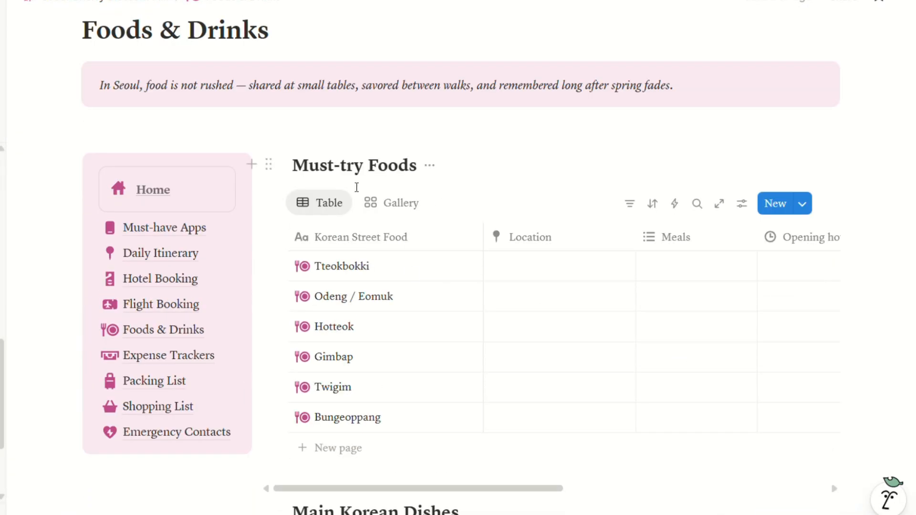
pyautogui.scroll(-1, 357, 187)
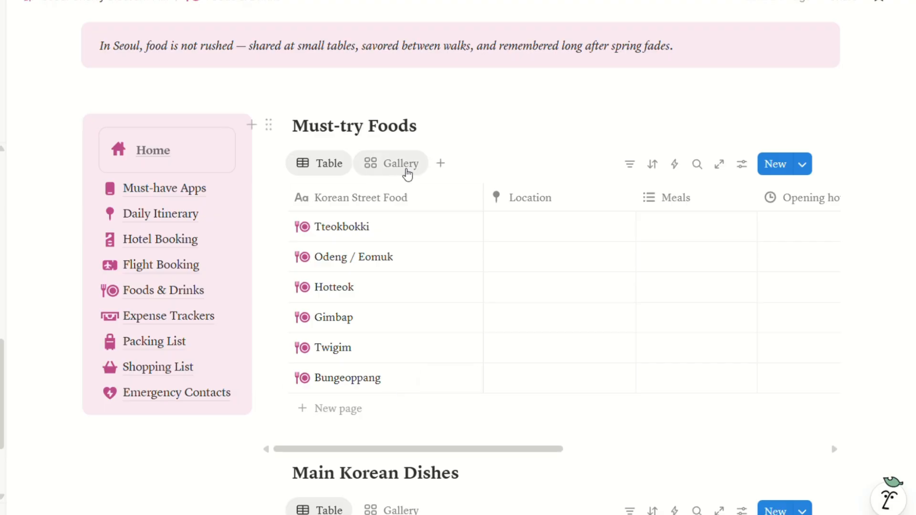
# View the Must-try Foods database as a gallery and return it to the table view
pyautogui.click(407, 174)
pyautogui.scroll(-1, 425, 266)
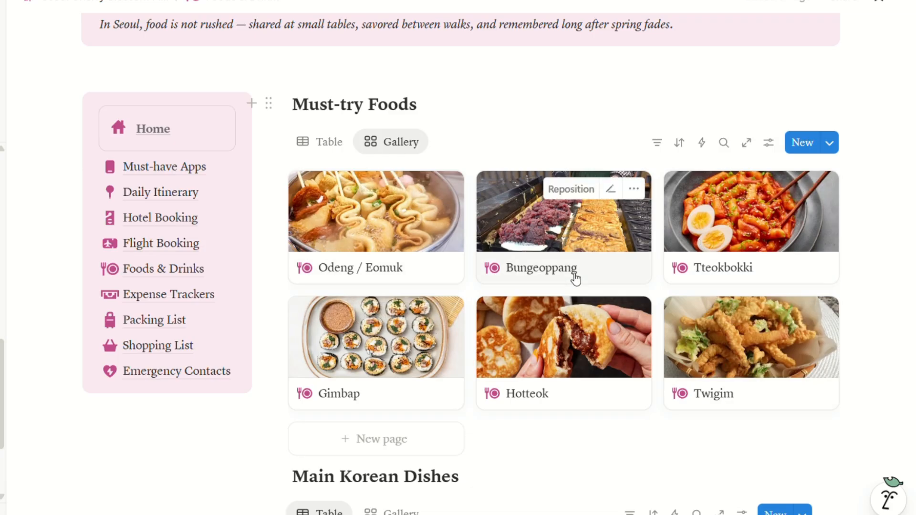
pyautogui.scroll(1, 694, 275)
pyautogui.scroll(-1, 694, 273)
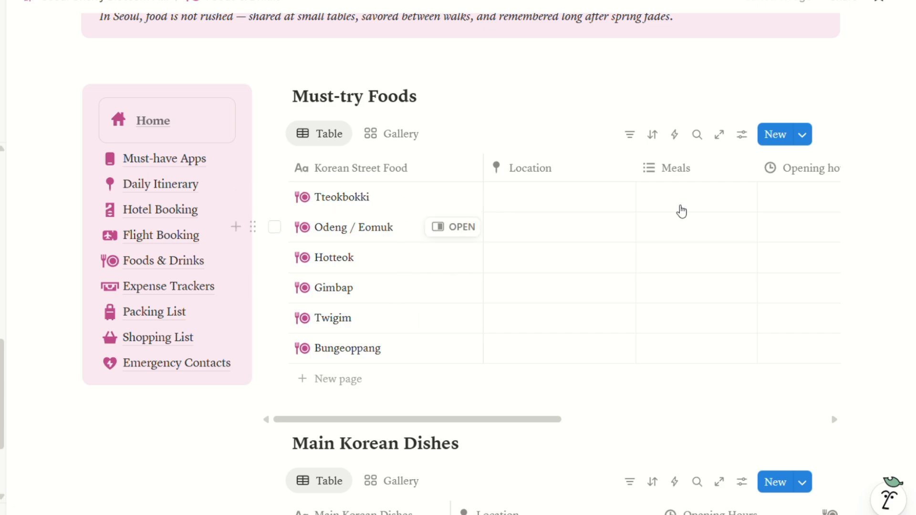
# Review the Meals and Day options available for Tteokbokki in the Must-try Foods table
pyautogui.click(665, 194)
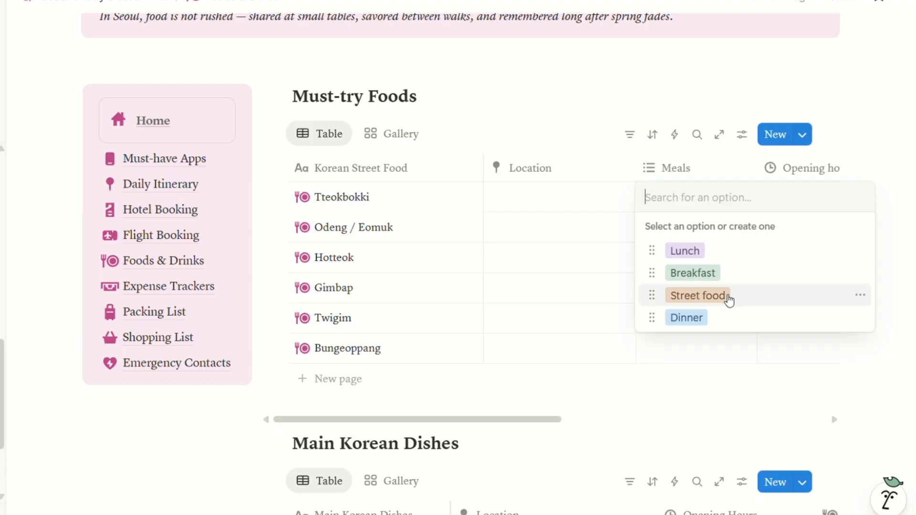
pyautogui.press('Escape')
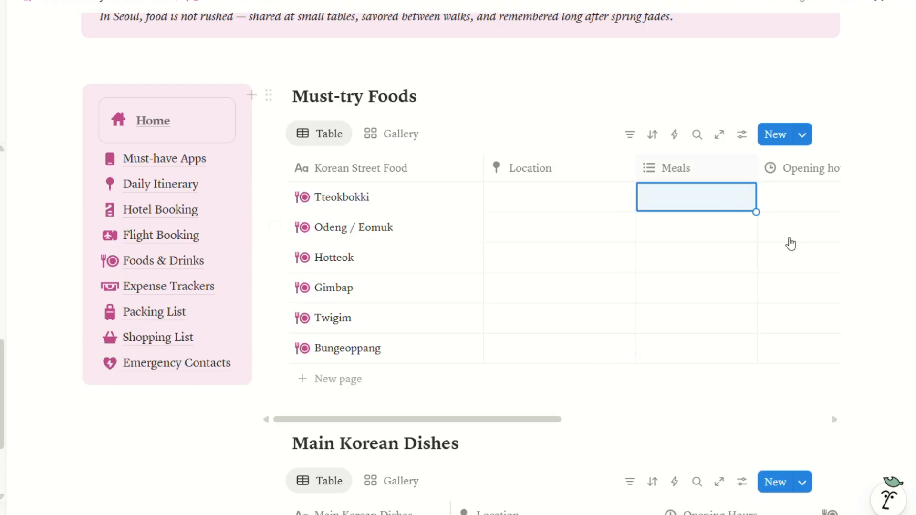
pyautogui.hscroll(3, 791, 240)
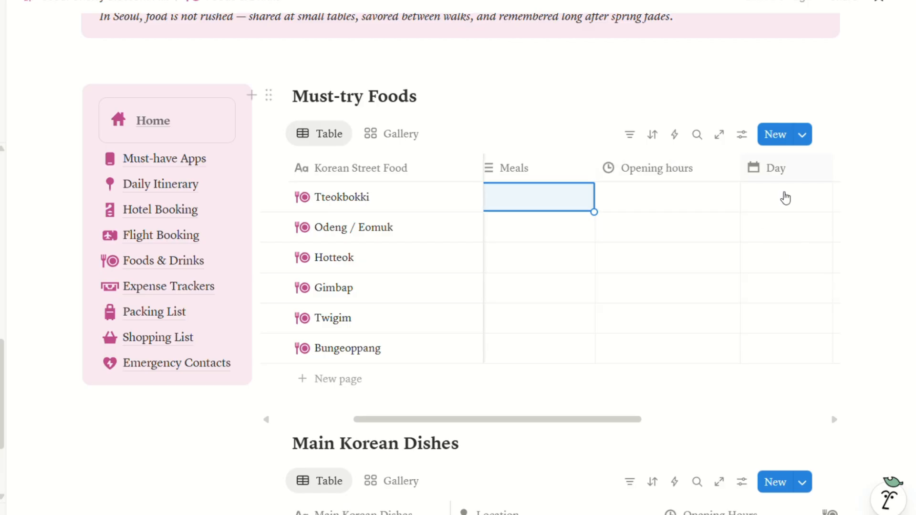
pyautogui.click(763, 201)
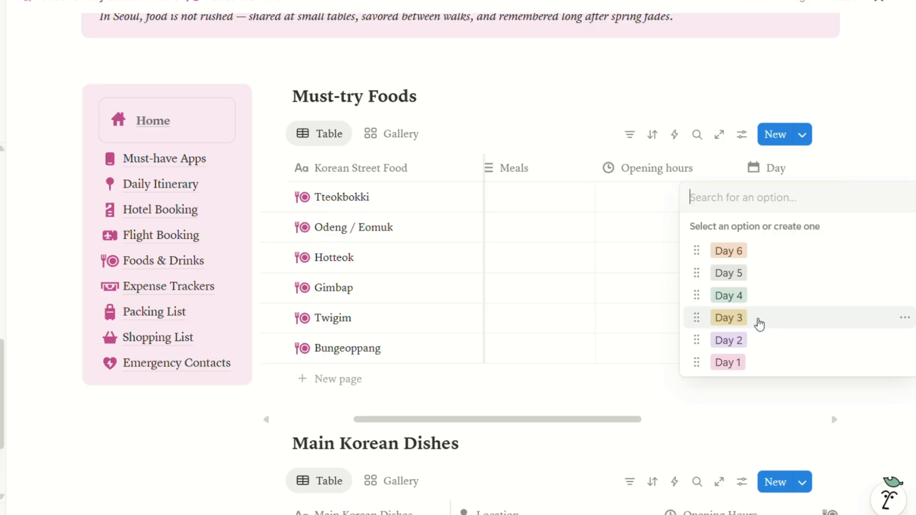
pyautogui.press('Escape')
# Display the Main Korean Dishes database in its Gallery view
pyautogui.scroll(-6, 620, 368)
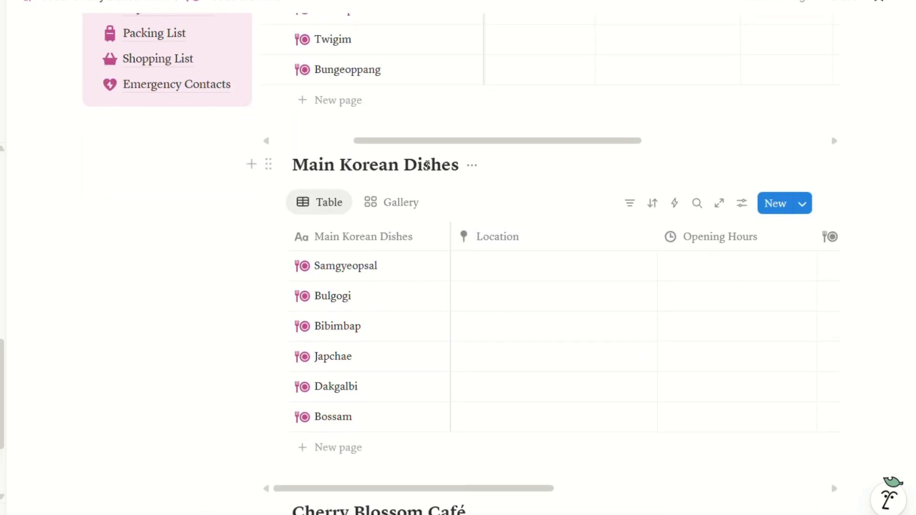
pyautogui.scroll(1, 474, 231)
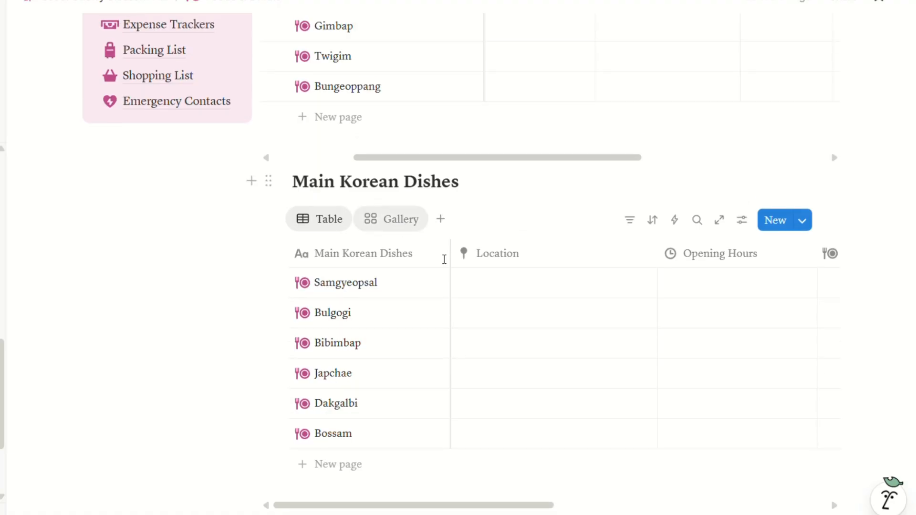
pyautogui.click(401, 220)
pyautogui.scroll(-3, 546, 338)
pyautogui.scroll(1, 546, 338)
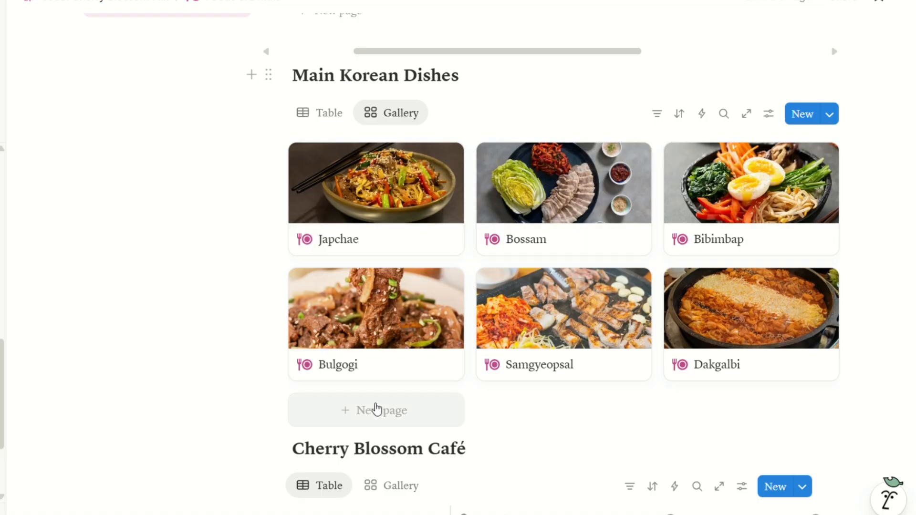
# Add a new blank page to the Main Korean Dishes gallery and close it
pyautogui.click(372, 413)
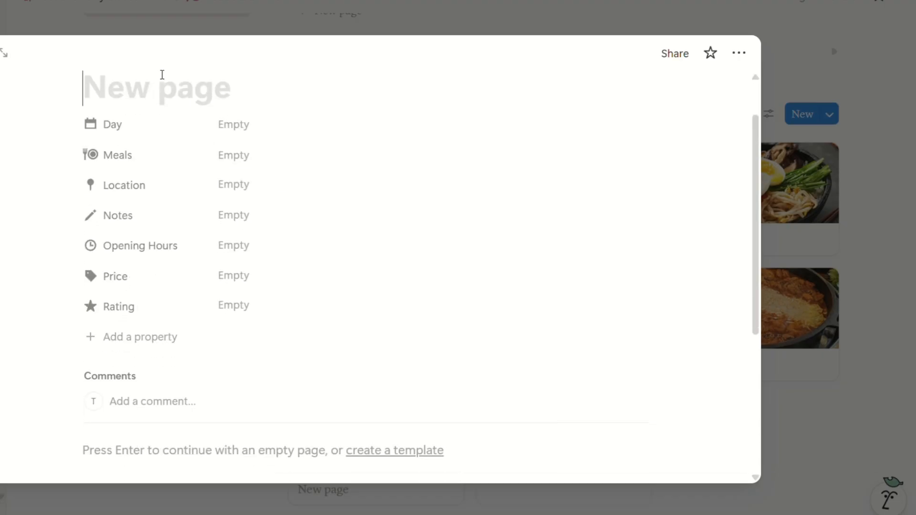
pyautogui.scroll(-2, 237, 362)
pyautogui.click(227, 362)
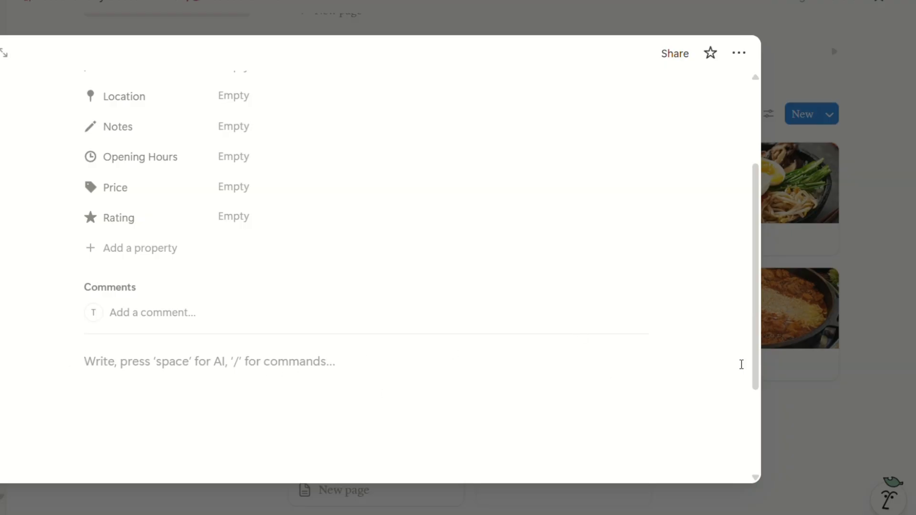
pyautogui.click(804, 417)
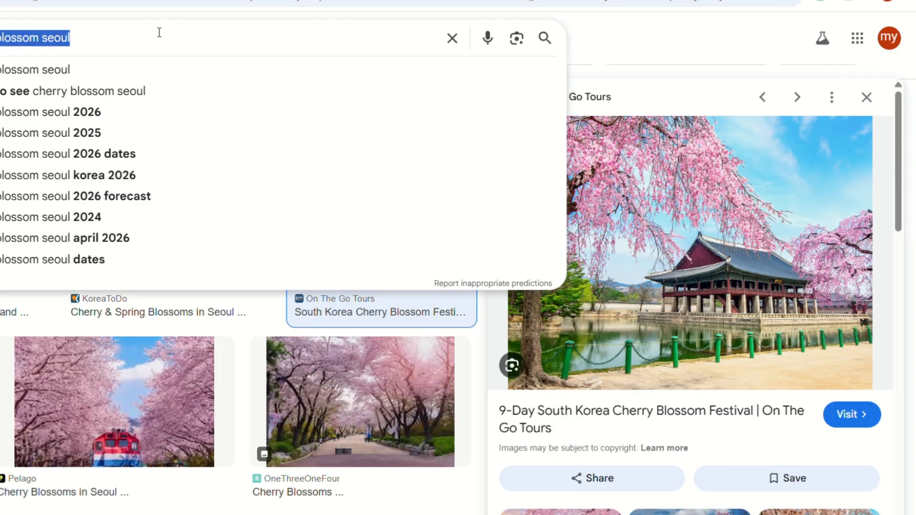
# In Google Images, search for "bibimbap" and copy the Bibimbap (Korean Rice Bowl) image from Eggs.ca
pyautogui.press('BackSpace')
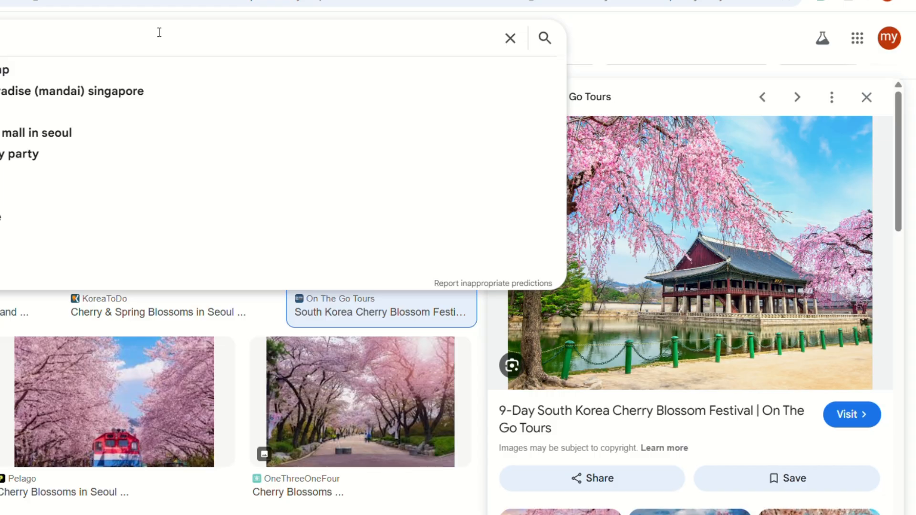
pyautogui.write('bibimbap')
pyautogui.press('Return')
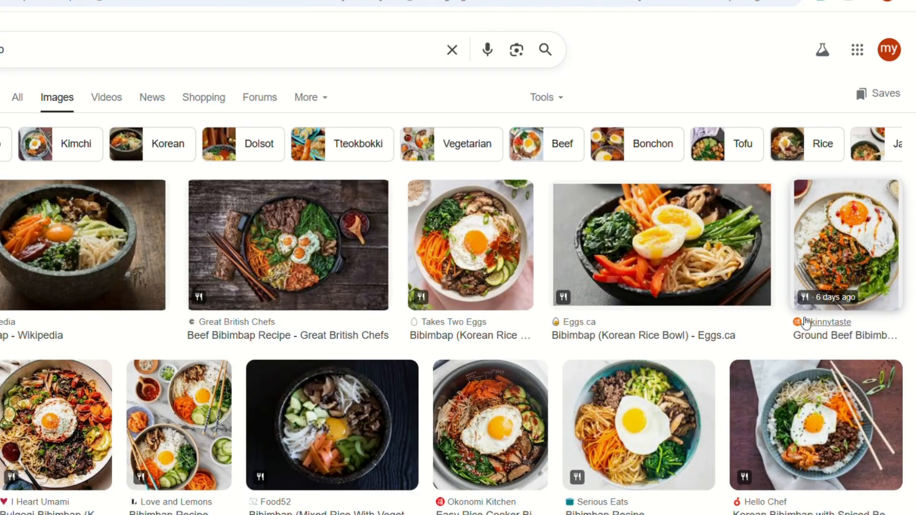
pyautogui.click(762, 298)
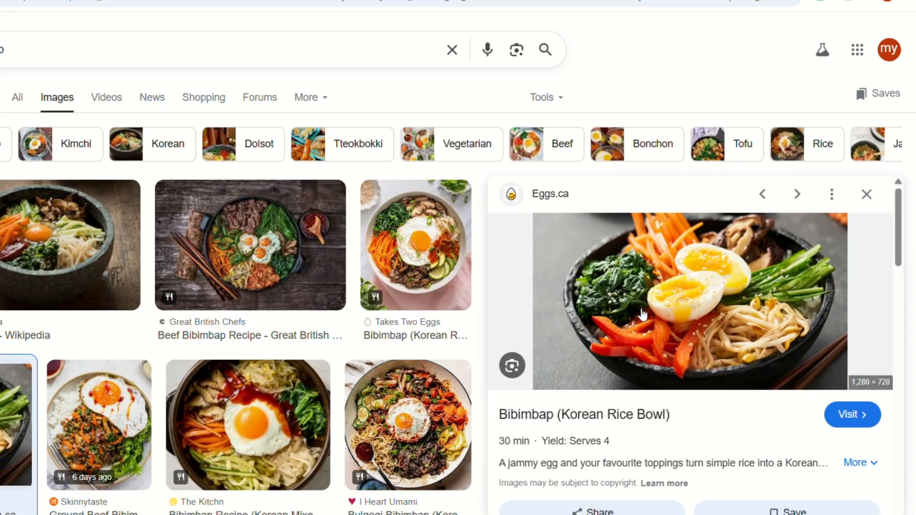
pyautogui.rightClick(627, 299)
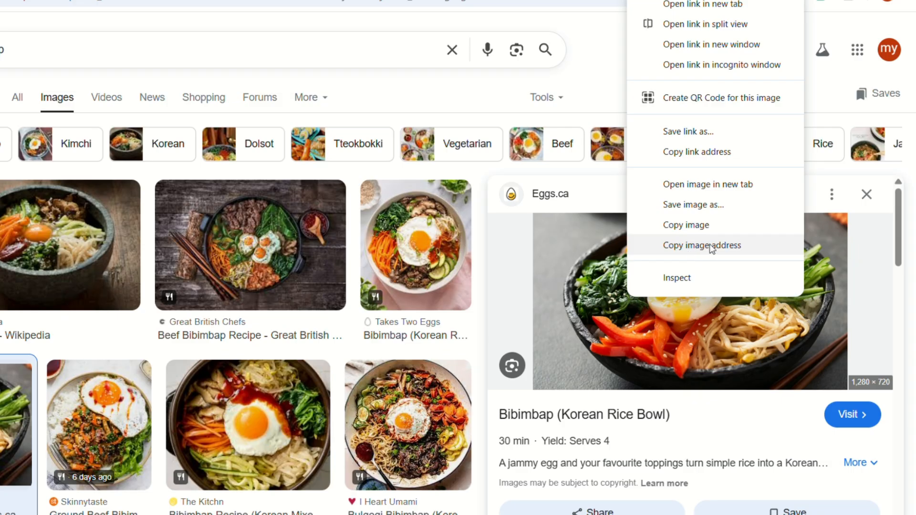
pyautogui.click(692, 233)
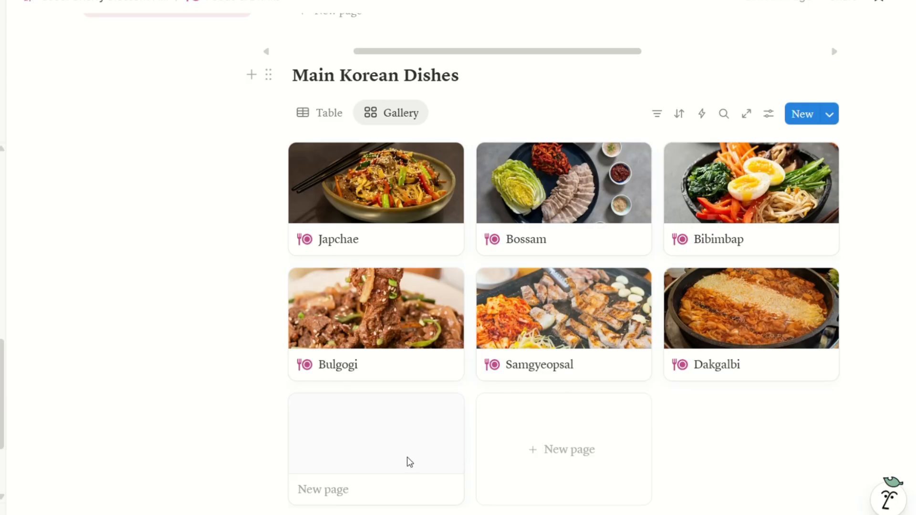
# Back in the planner, open the blank page in the Main Korean Dishes gallery and title it Bibimbap
pyautogui.scroll(-1, 385, 492)
pyautogui.click(396, 357)
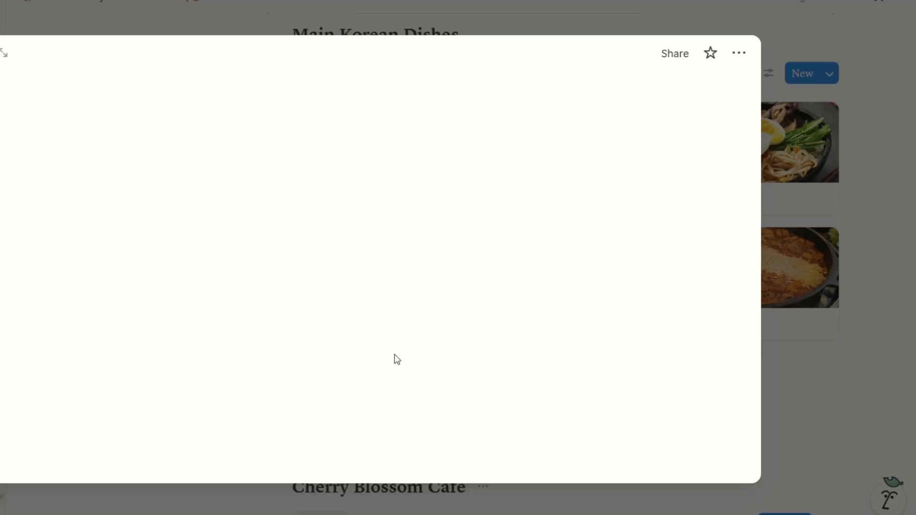
pyautogui.write('Bib')
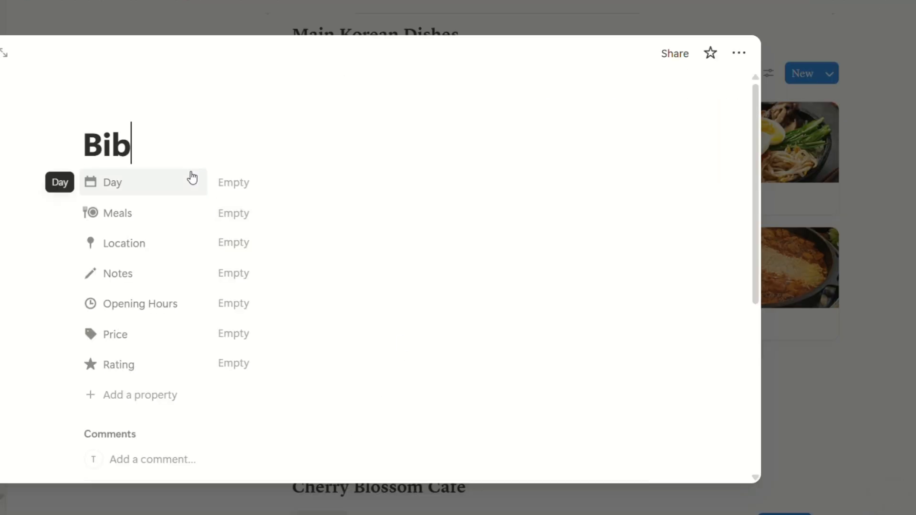
pyautogui.write('imbap')
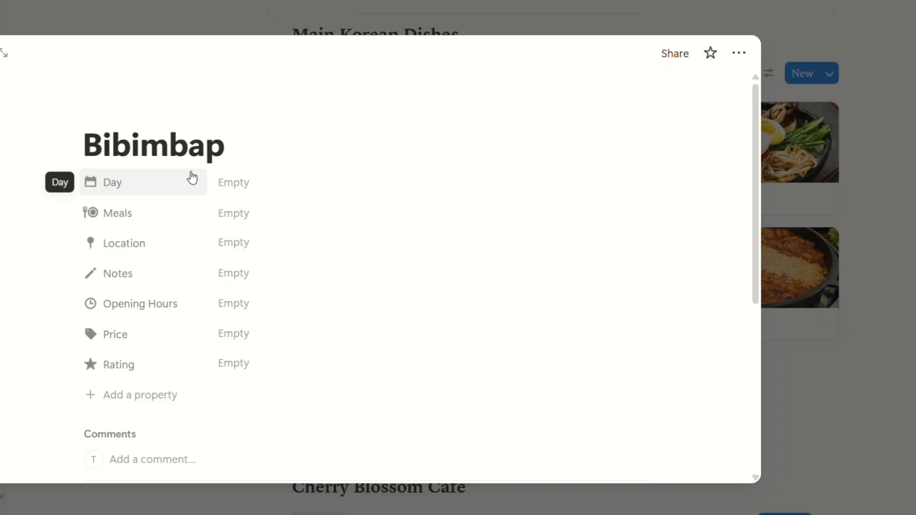
pyautogui.scroll(-5, 241, 407)
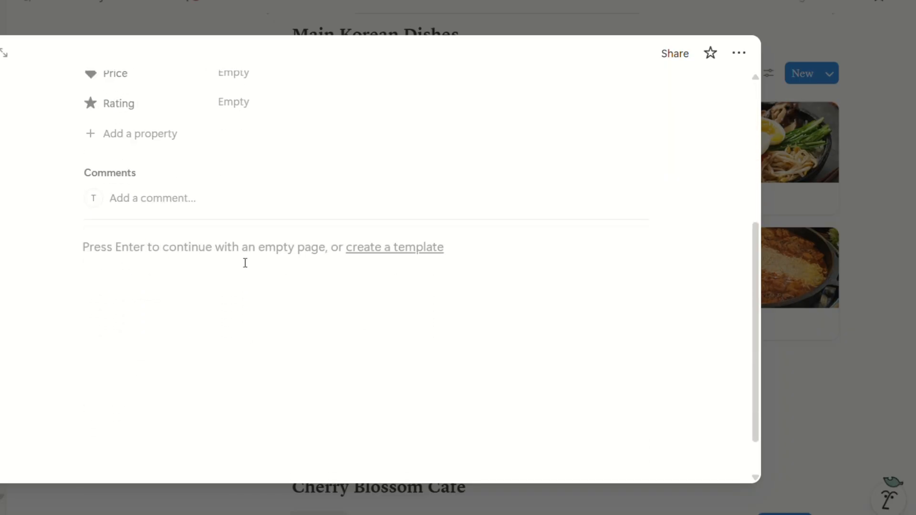
# Paste the copied bibimbap image into the body of the new Bibimbap page and close the page
pyautogui.click(246, 264)
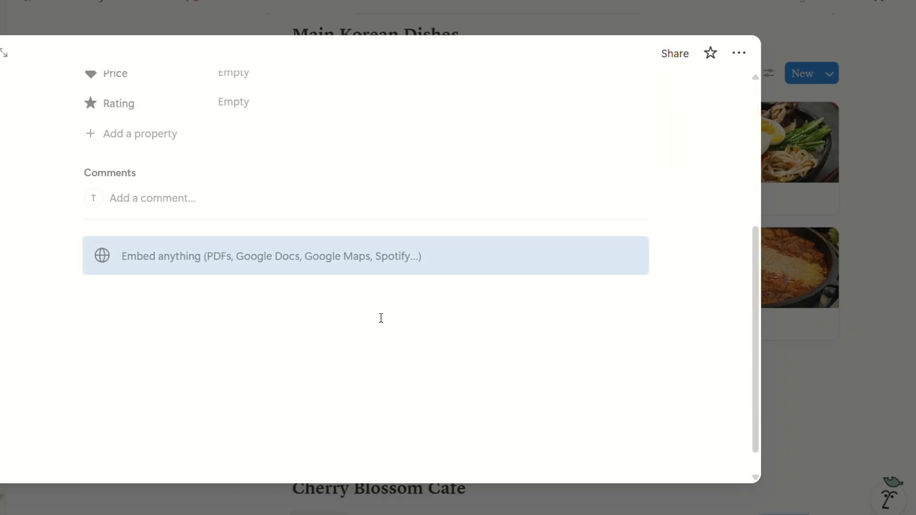
pyautogui.hotkey('ctrl', 'v')
pyautogui.scroll(-2, 424, 316)
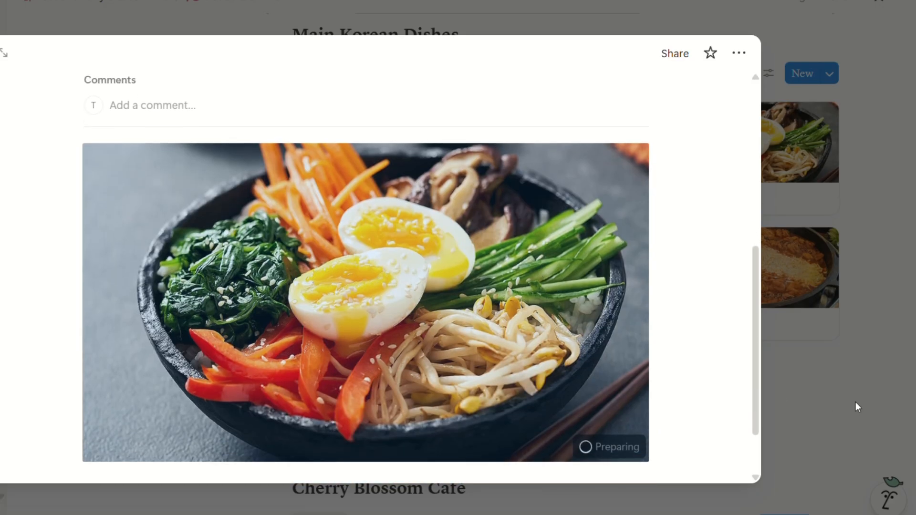
pyautogui.click(856, 404)
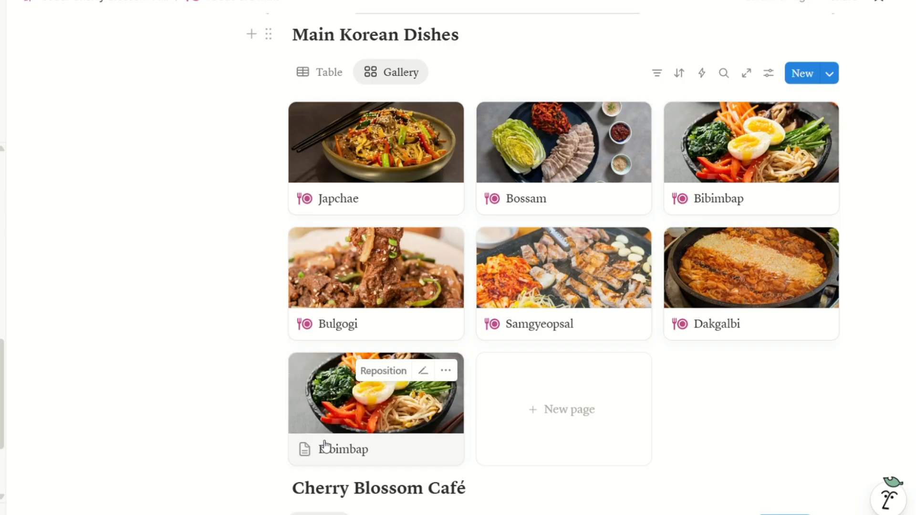
# Give the new Bibimbap card the pink fork-and-plate icon used by the other dishes
pyautogui.scroll(-1, 350, 417)
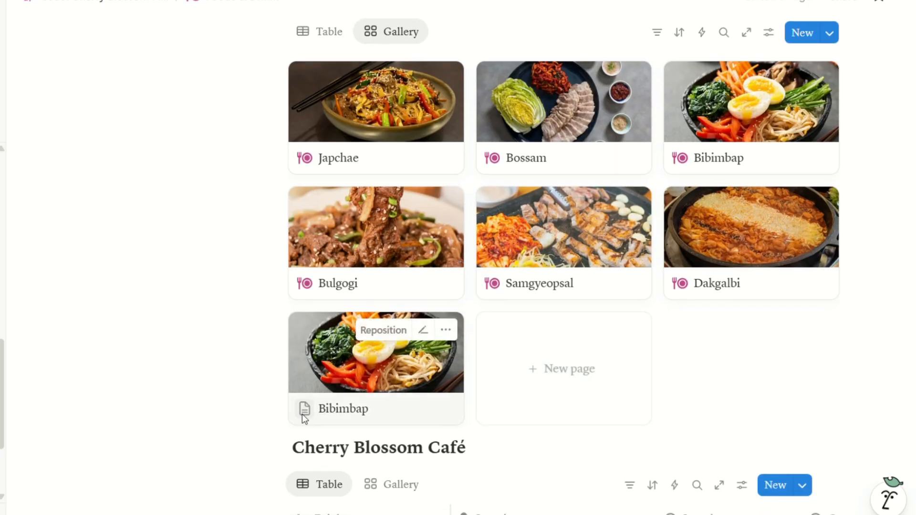
pyautogui.click(303, 413)
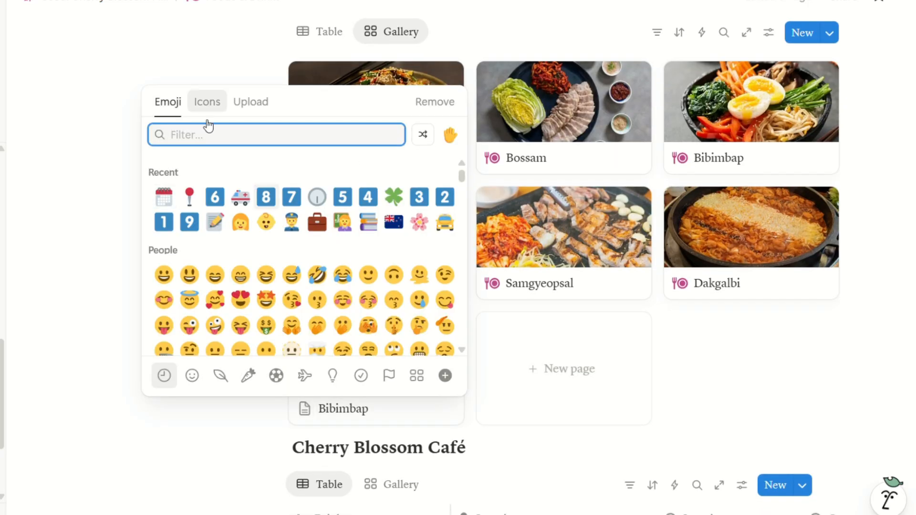
pyautogui.click(207, 102)
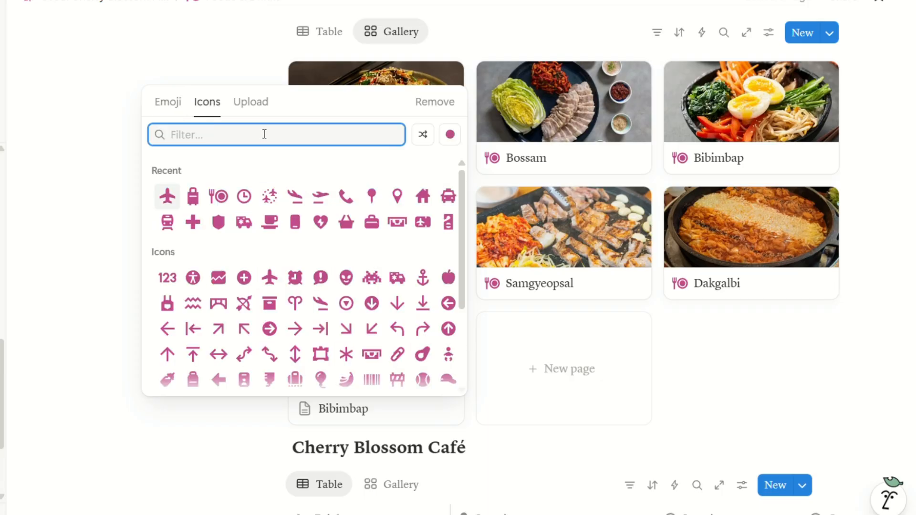
pyautogui.click(218, 197)
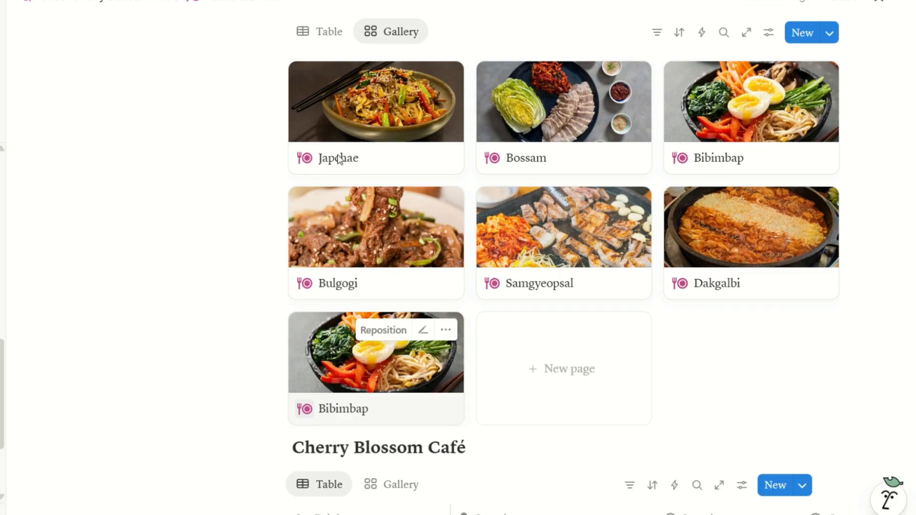
# Look at the colour choices for the new Bibimbap card's icon and close them without picking one
pyautogui.click(304, 409)
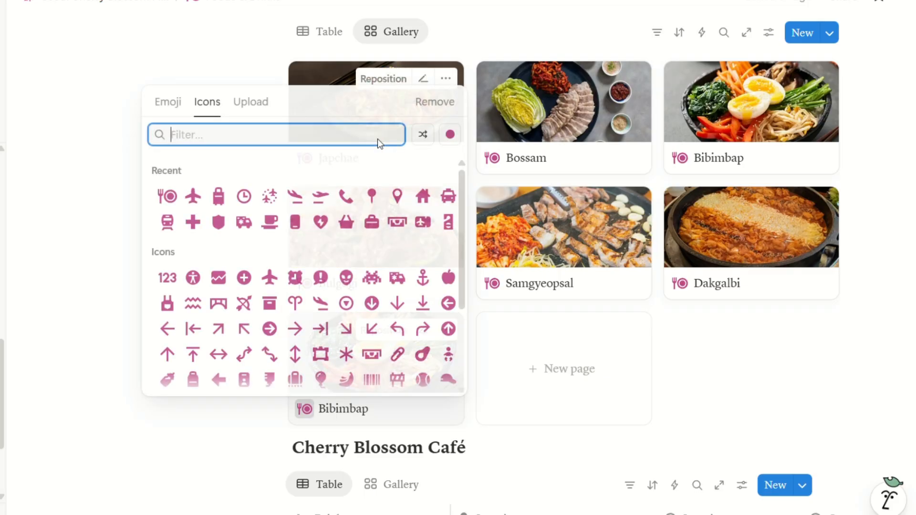
pyautogui.click(459, 145)
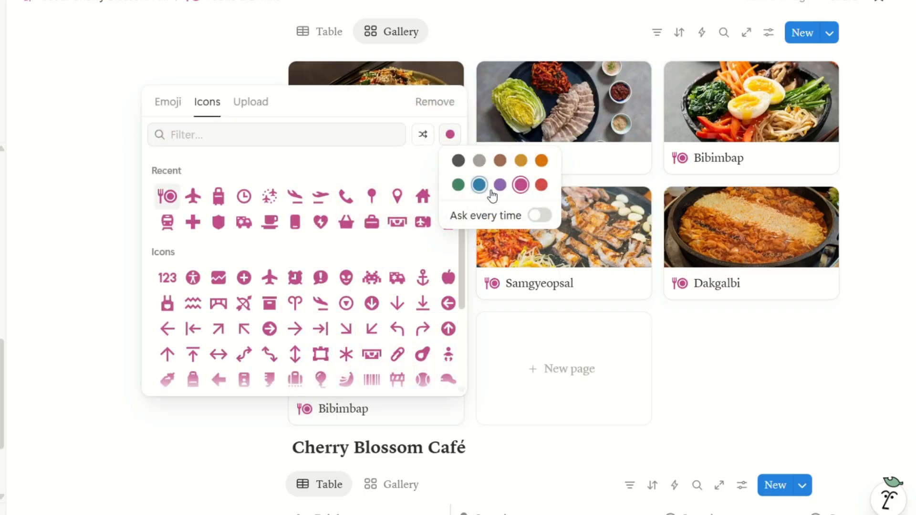
pyautogui.click(657, 407)
pyautogui.click(634, 422)
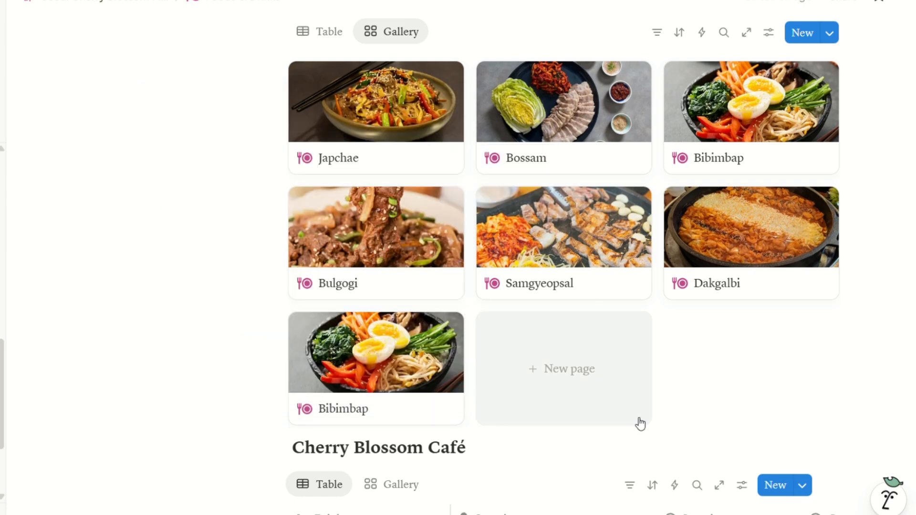
# Preview the Cherry Blossom Café database in its Gallery view and return to its Table view
pyautogui.scroll(-2, 640, 424)
pyautogui.scroll(-4, 640, 424)
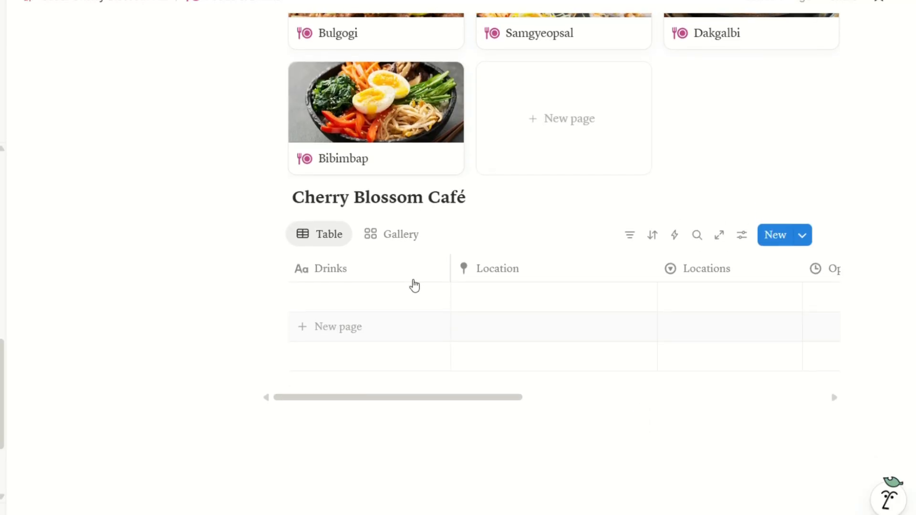
pyautogui.scroll(-1, 403, 311)
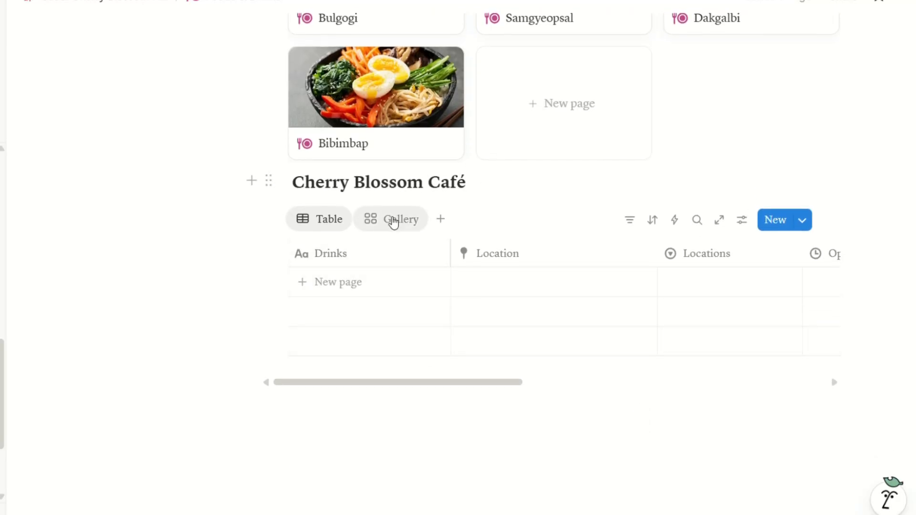
pyautogui.click(393, 221)
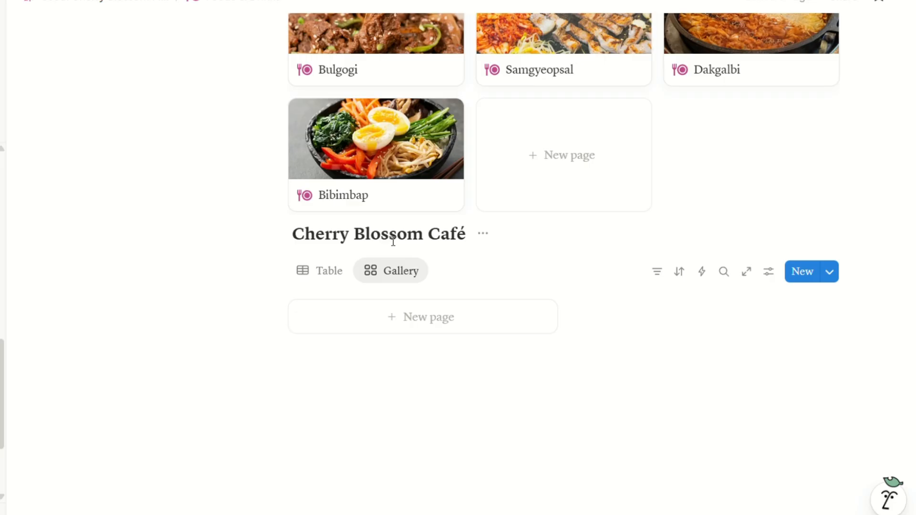
pyautogui.click(321, 276)
# Go to the Expense Trackers page and bring up its Expense Tracker table
pyautogui.scroll(5, 558, 366)
pyautogui.scroll(9, 558, 366)
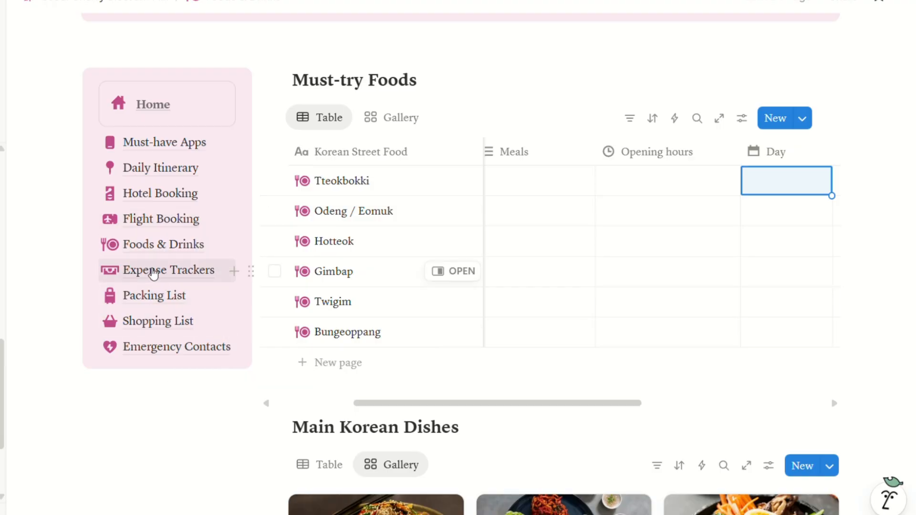
pyautogui.click(153, 272)
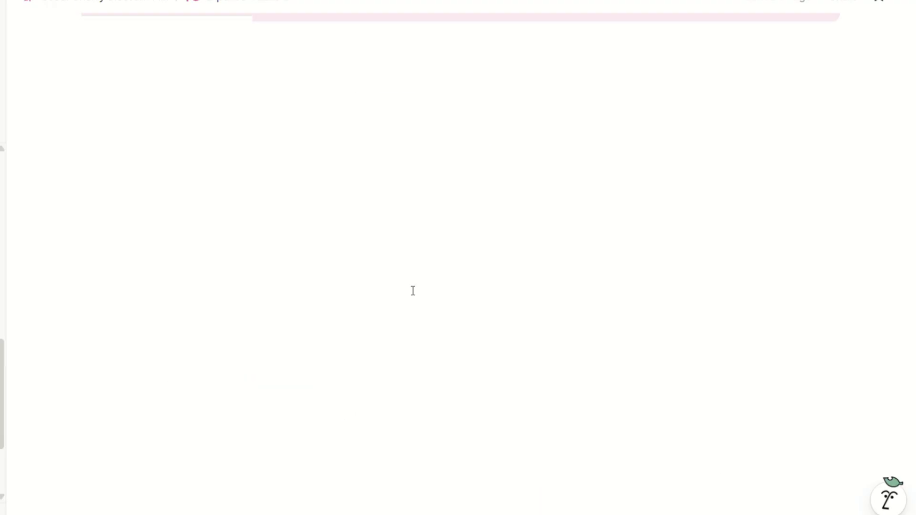
pyautogui.scroll(-3, 519, 279)
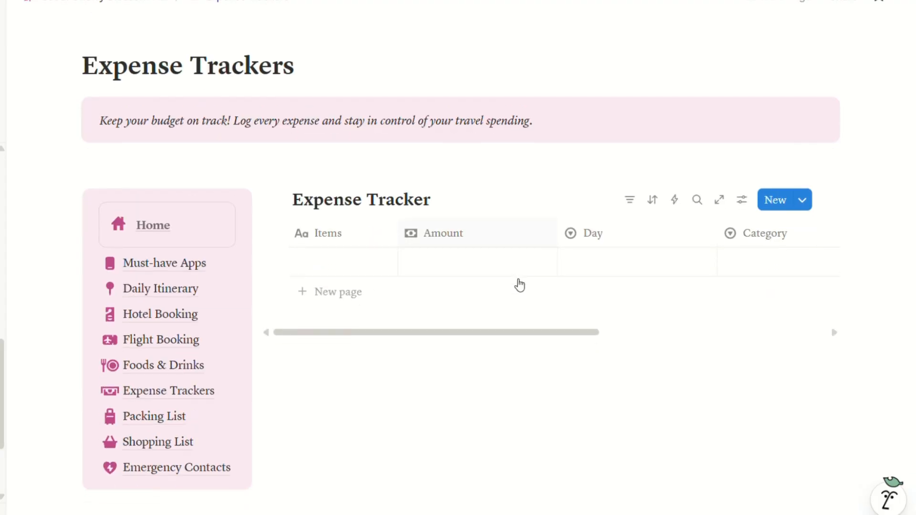
pyautogui.scroll(3, 519, 280)
pyautogui.scroll(-2, 519, 279)
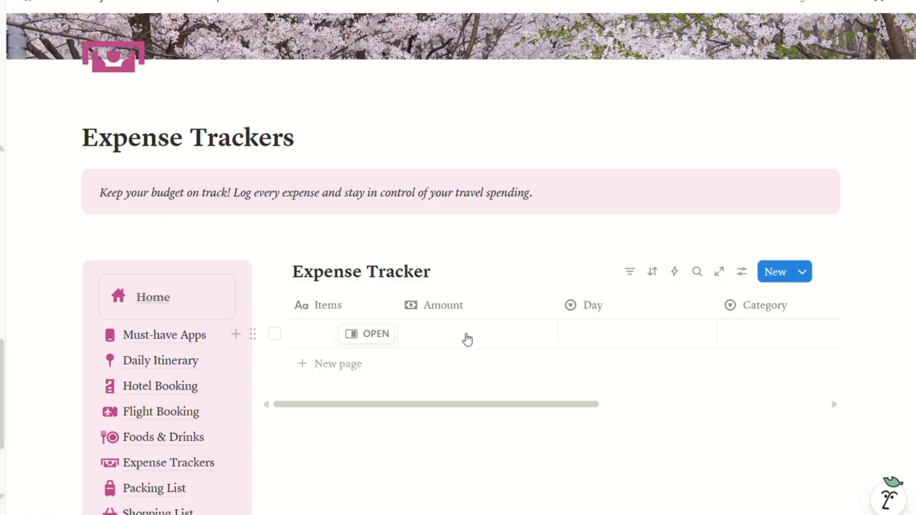
# Inspect the Amount and Day cells of the blank Expense Tracker row without entering anything
pyautogui.click(467, 340)
pyautogui.press('Escape')
pyautogui.press('Escape')
pyautogui.click(609, 340)
pyautogui.press('Escape')
# Create a new Category option named Flight and assign it to the blank Expense Tracker row
pyautogui.hscroll(3, 644, 353)
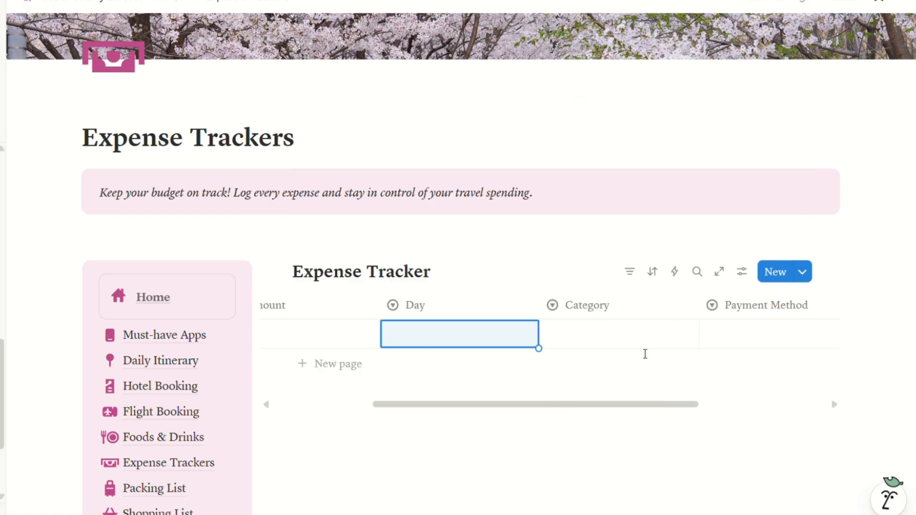
pyautogui.click(613, 342)
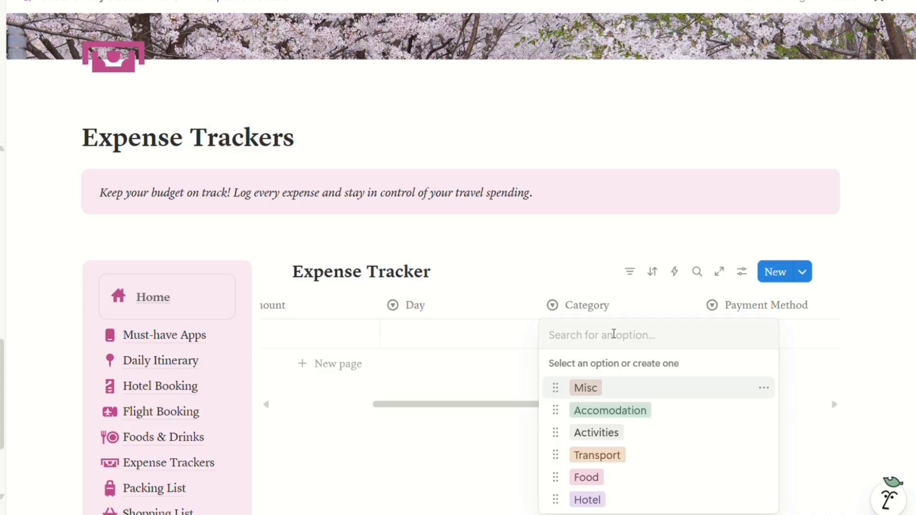
pyautogui.write('l')
pyautogui.press('BackSpace')
pyautogui.write('Flugh')
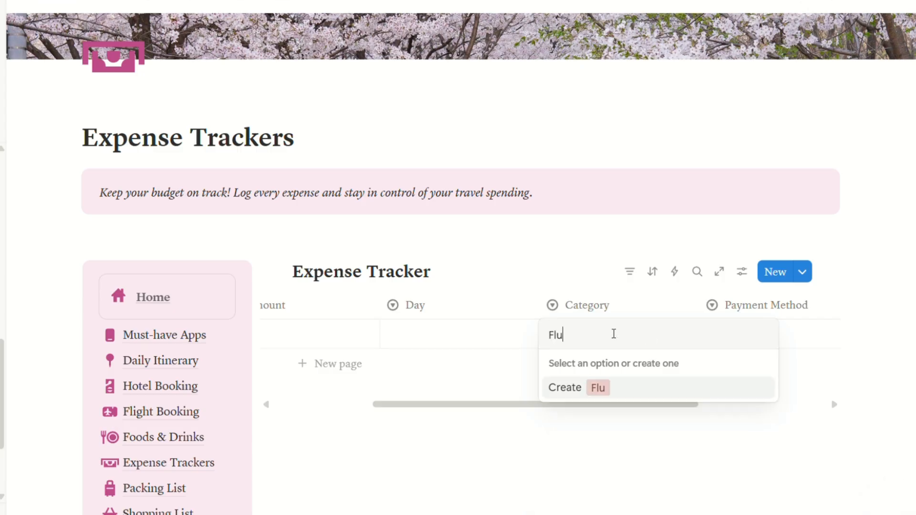
pyautogui.press('BackSpace')
pyautogui.press('BackSpace')
pyautogui.press('BackSpace')
pyautogui.write('ight')
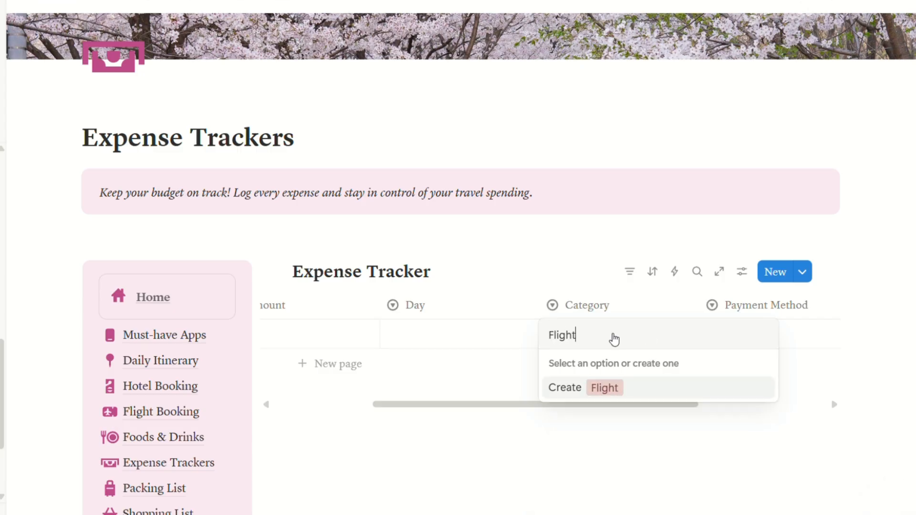
pyautogui.press('Return')
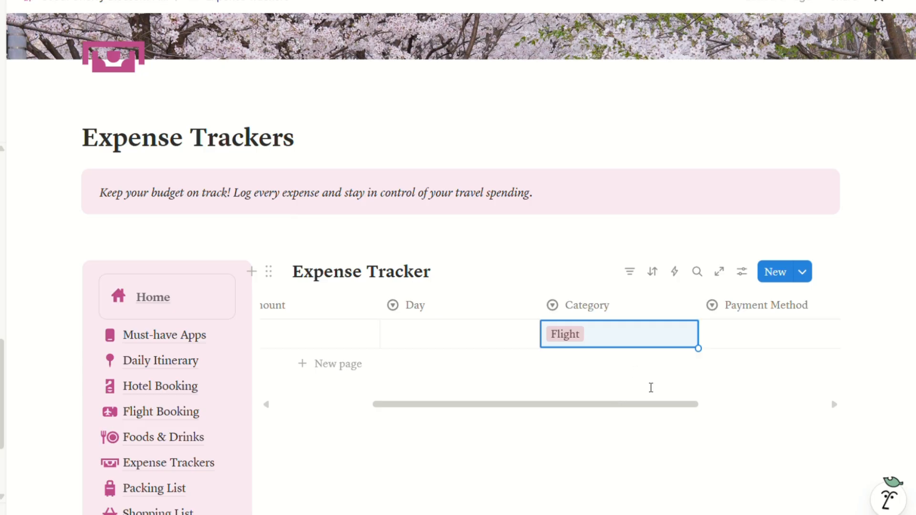
# Check the Payment Method options and the Notes cell of the Flight expense row without filling them in
pyautogui.click(753, 334)
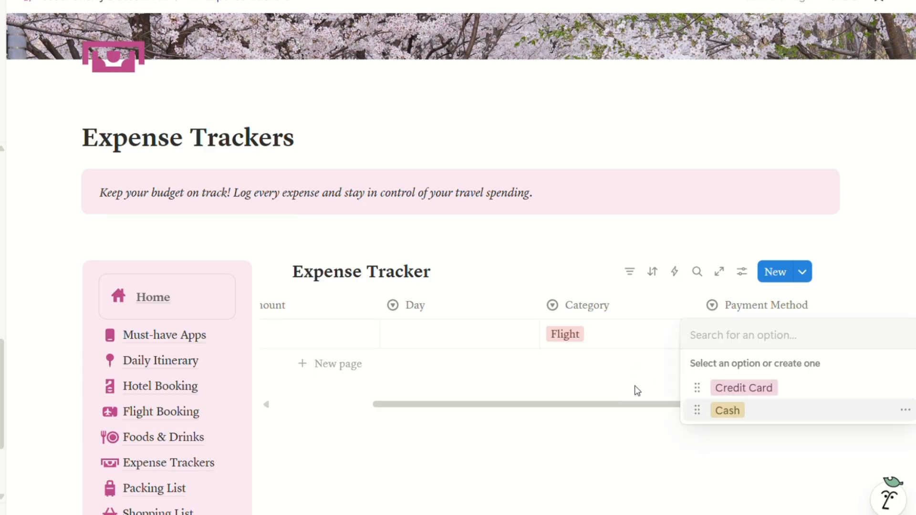
pyautogui.press('Escape')
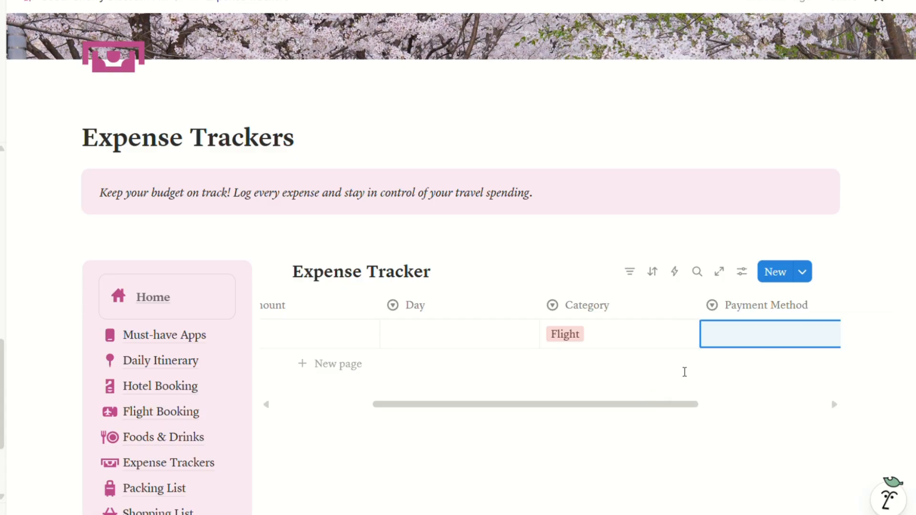
pyautogui.hscroll(3, 771, 358)
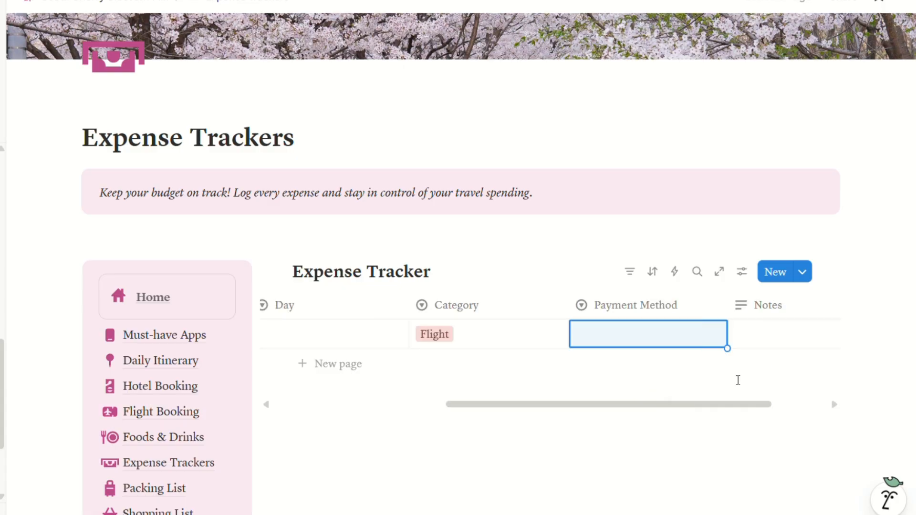
pyautogui.hscroll(2, 738, 381)
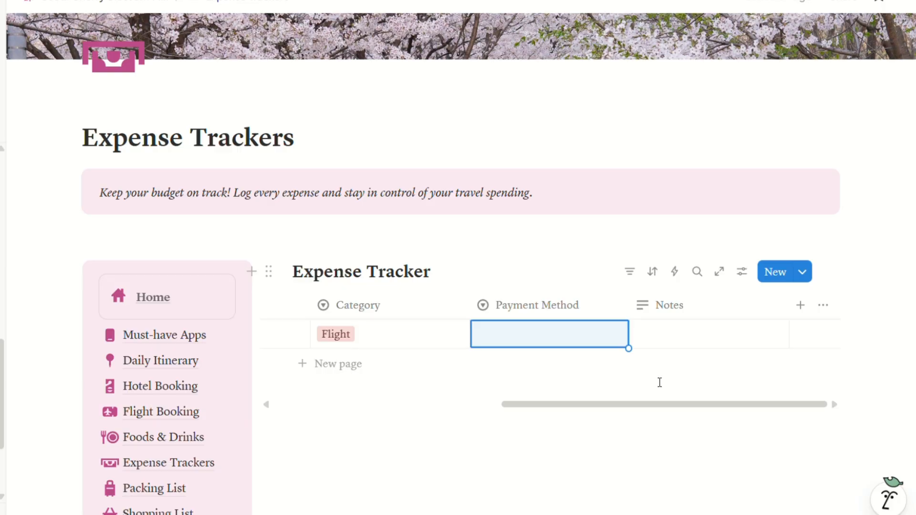
pyautogui.click(667, 339)
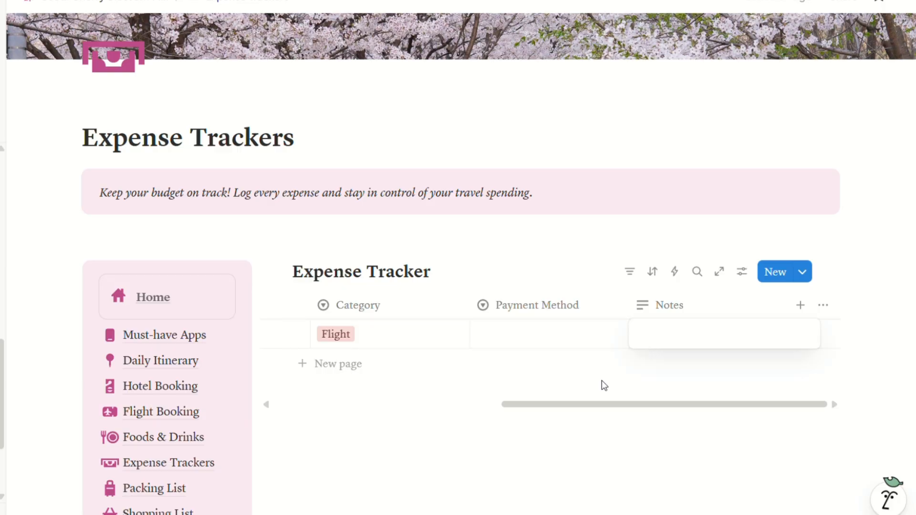
pyautogui.press('Escape')
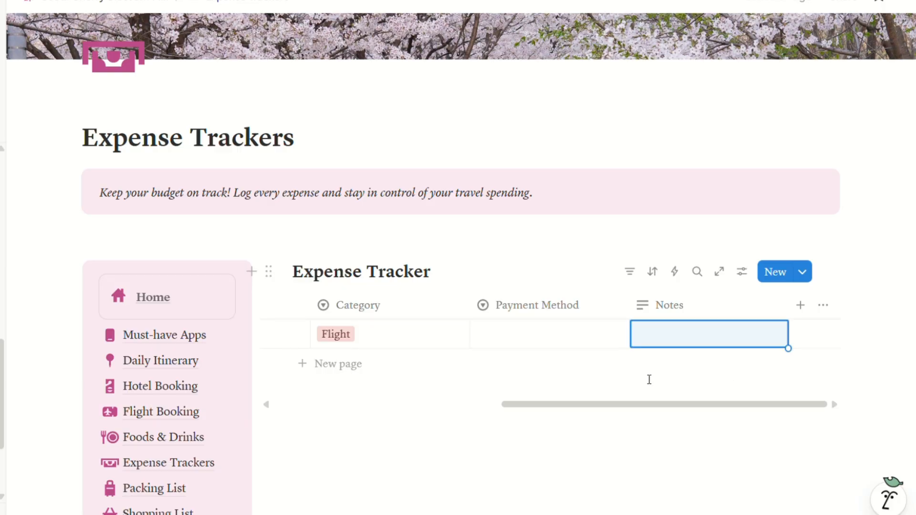
# Open the Packing List page and look through its Beauty & Skincare, Electronics, Toiletries and Documents checklists
pyautogui.hscroll(-3, 548, 358)
pyautogui.scroll(-3, 185, 358)
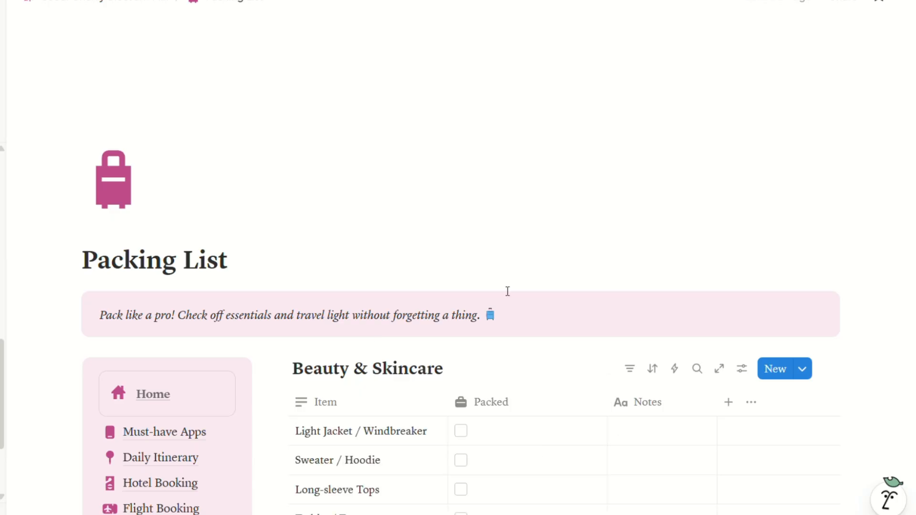
pyautogui.scroll(-10, 507, 291)
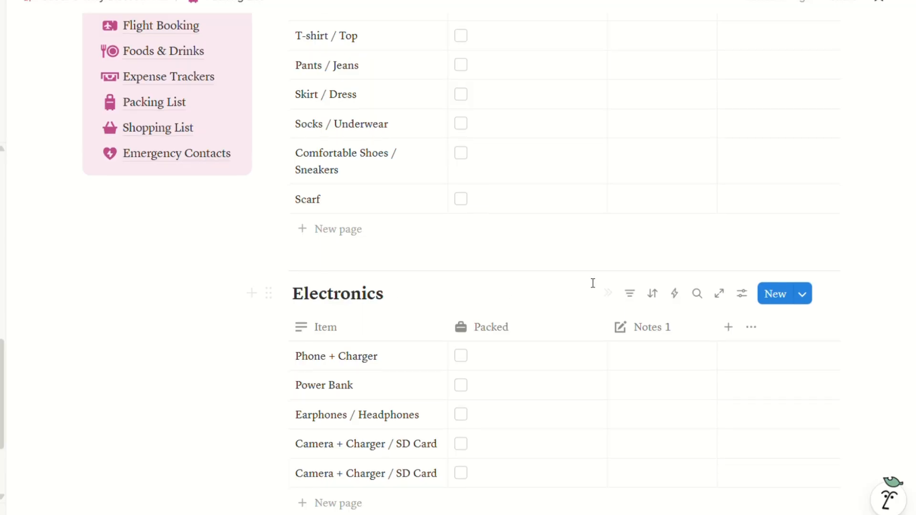
pyautogui.scroll(3, 504, 352)
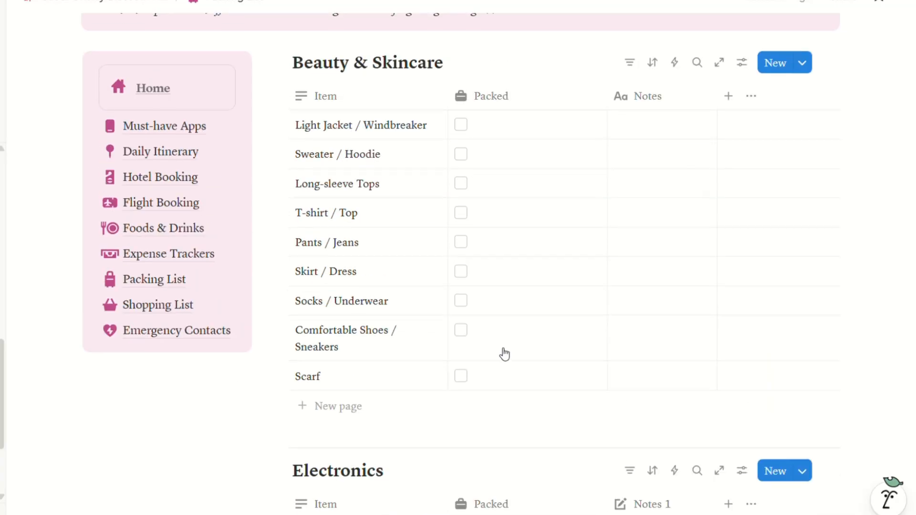
pyautogui.scroll(-17, 504, 353)
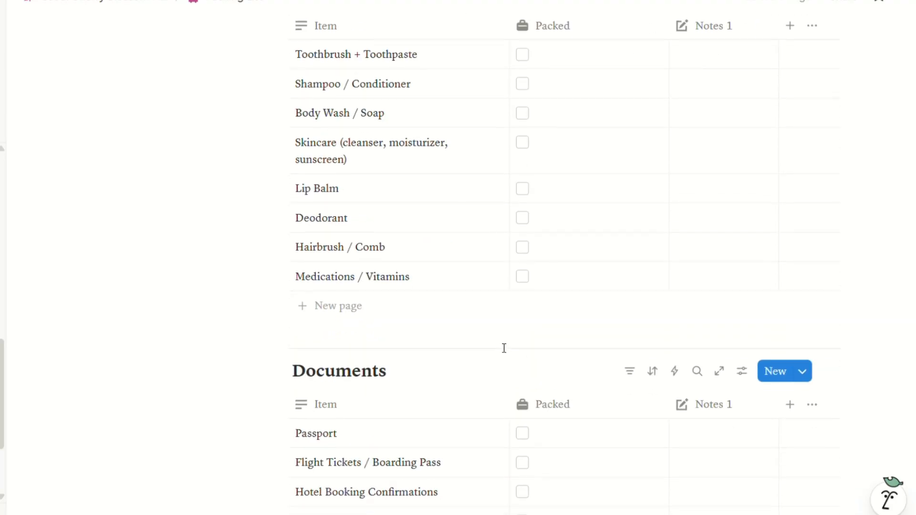
pyautogui.scroll(20, 506, 353)
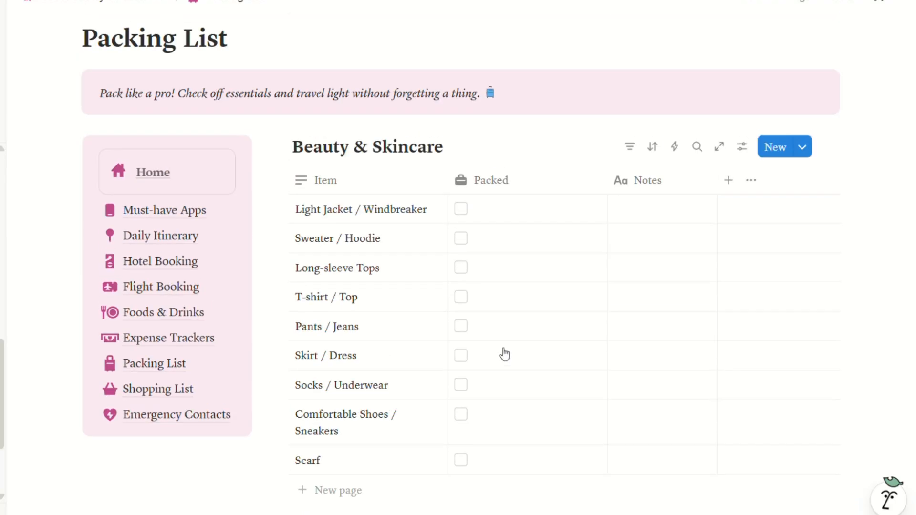
pyautogui.scroll(-18, 351, 344)
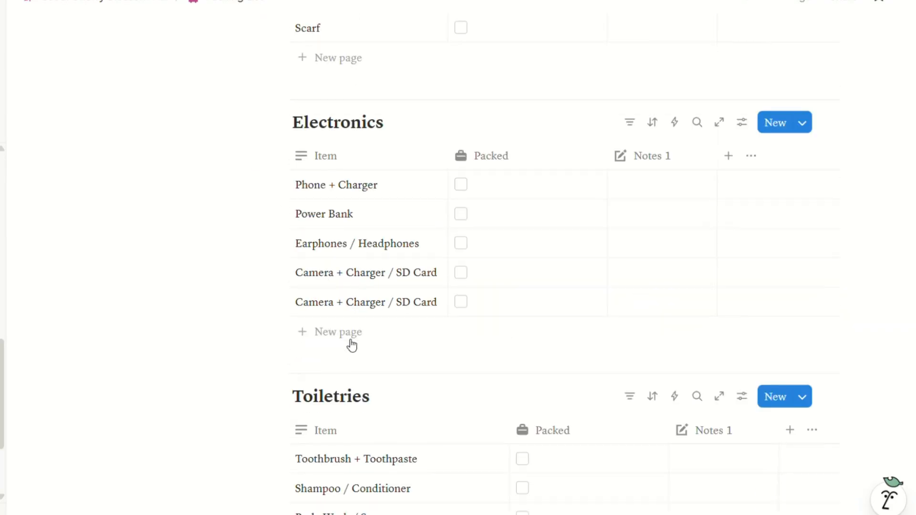
pyautogui.scroll(-2, 352, 343)
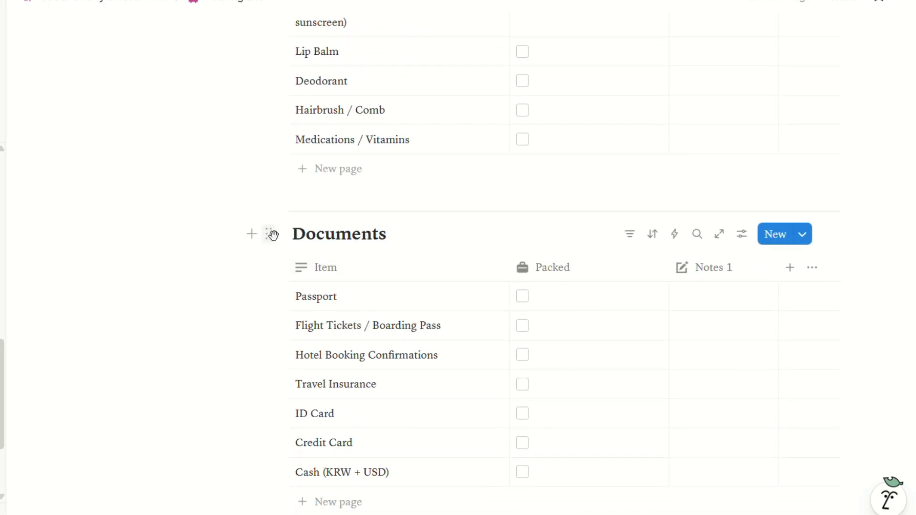
# Move the Documents checklist to the start of the Packing List, above Beauty & Skincare
pyautogui.moveTo(293, 218); pyautogui.dragTo(419, 261)
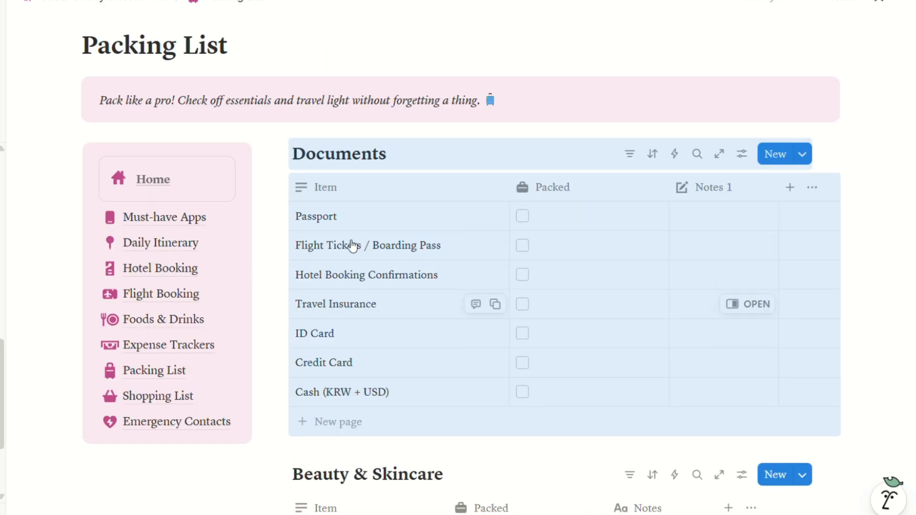
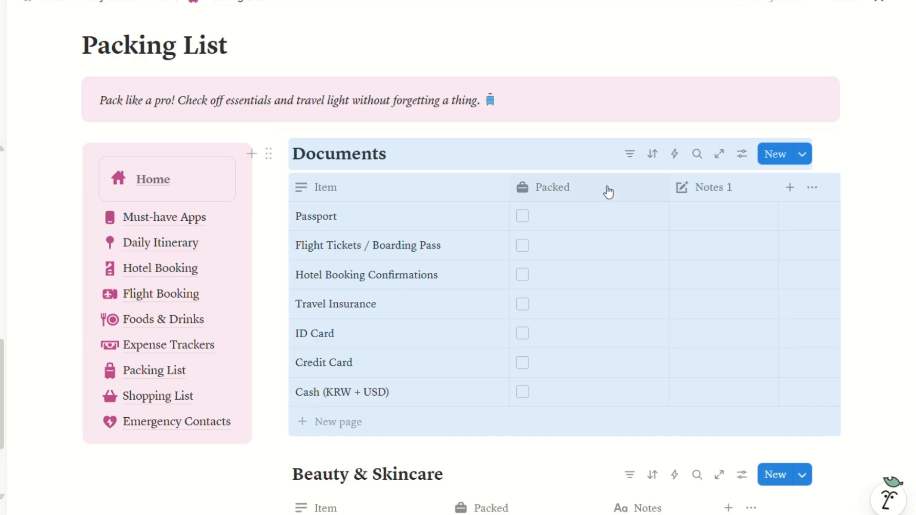
pyautogui.click(868, 143)
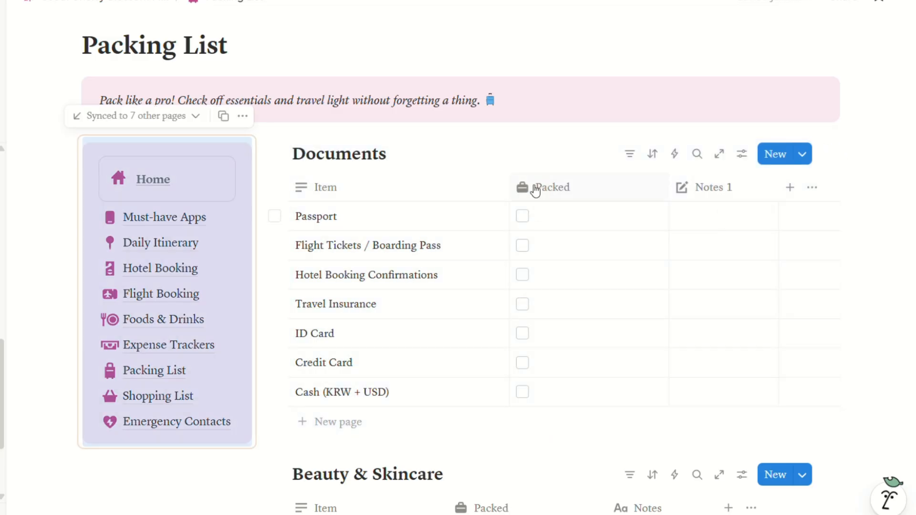
# Mark Passport and Flight Tickets / Boarding Pass as packed in the Documents checklist, and clear both marks again
pyautogui.click(523, 216)
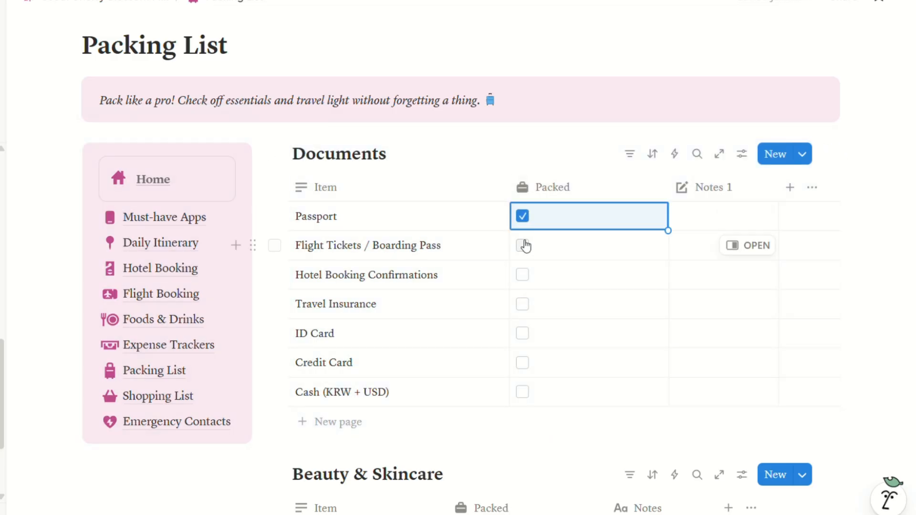
pyautogui.click(524, 245)
pyautogui.click(522, 216)
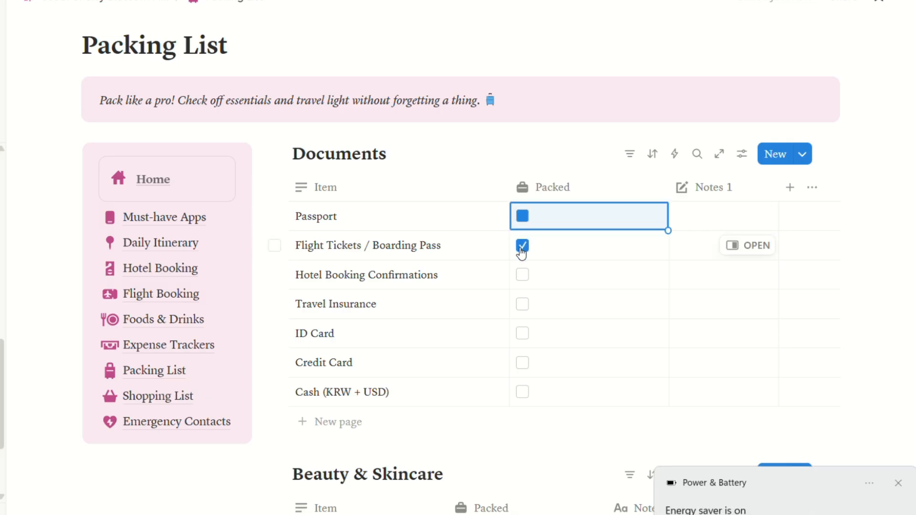
pyautogui.click(523, 246)
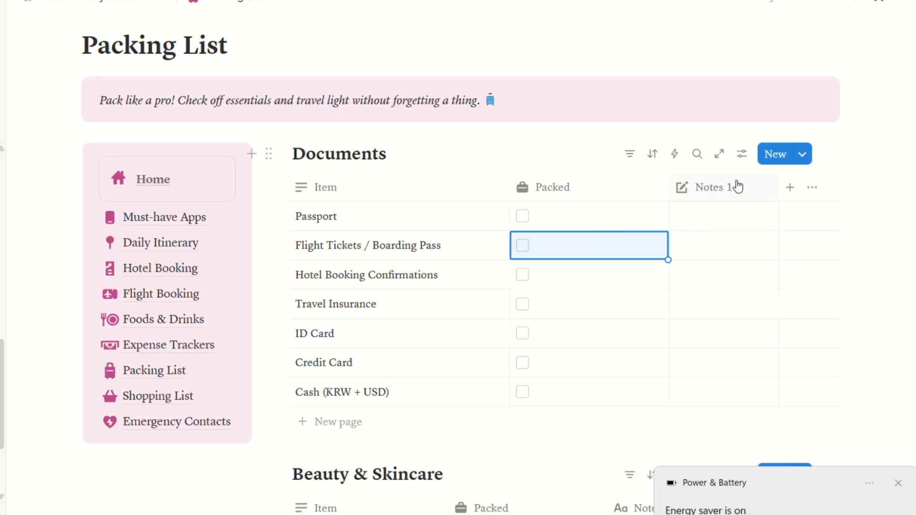
# Rename the Notes 1 column of the Documents checklist as Notes
pyautogui.click(738, 187)
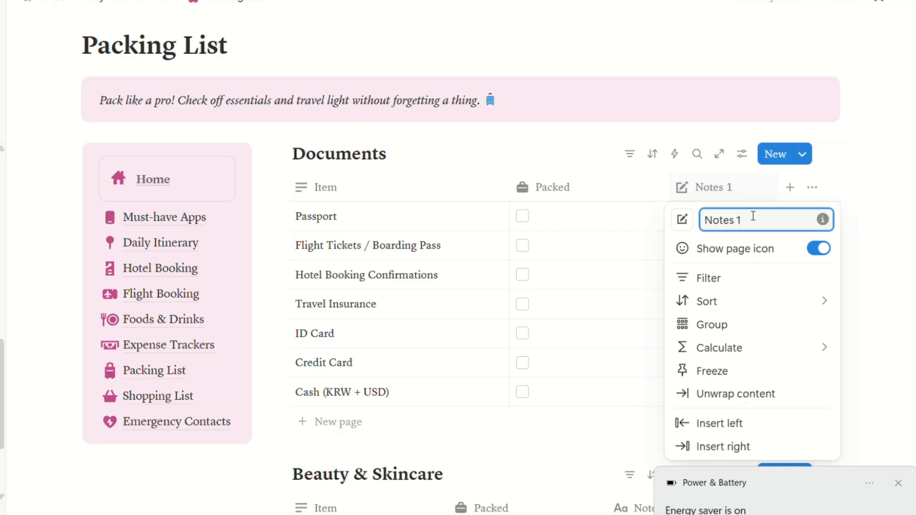
pyautogui.press('BackSpace')
pyautogui.press('BackSpace')
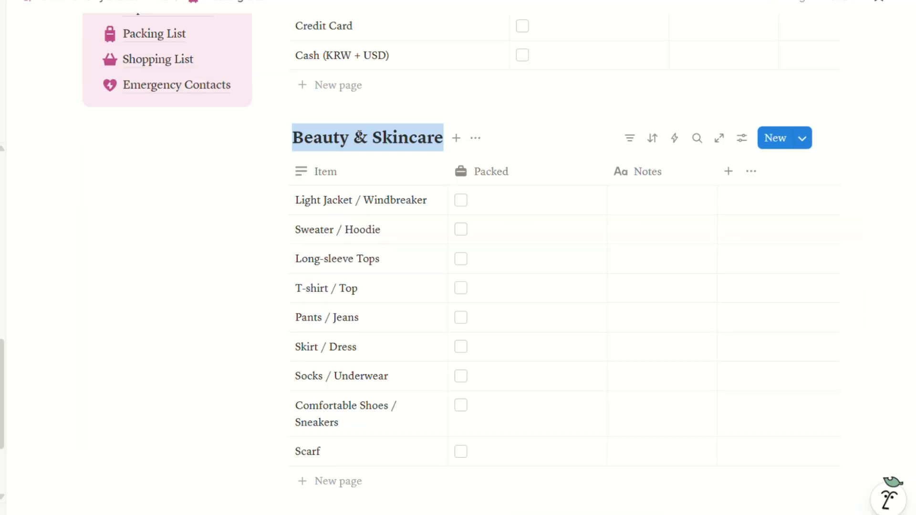
# Rename the Beauty & Skincare checklist as Clothes
pyautogui.write('Clothes')
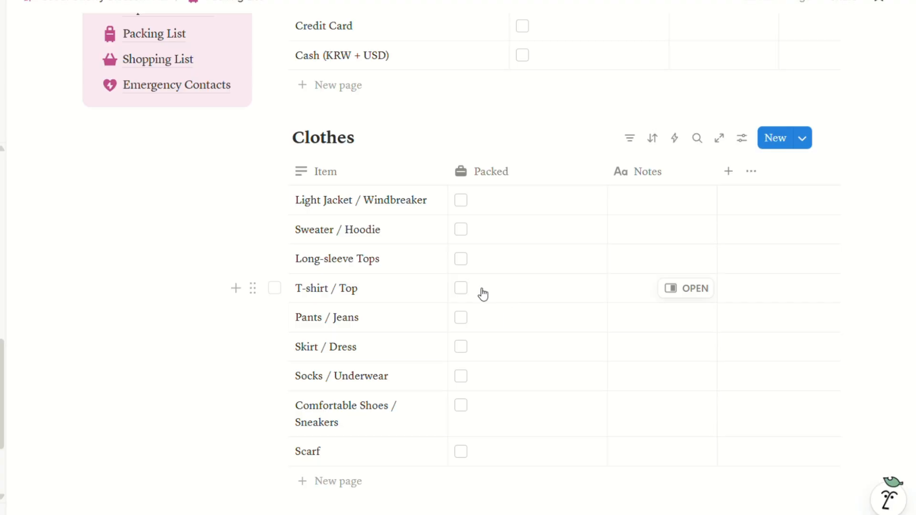
# Mark Light Jacket / Windbreaker as packed in the Clothes checklist, and clear the mark again
pyautogui.scroll(-3, 335, 425)
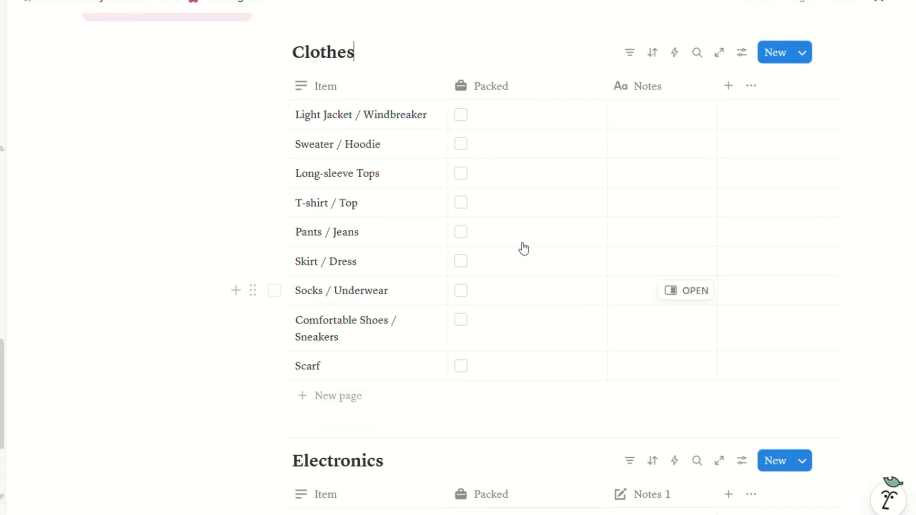
pyautogui.scroll(-2, 450, 268)
pyautogui.scroll(1, 448, 364)
pyautogui.scroll(1, 471, 177)
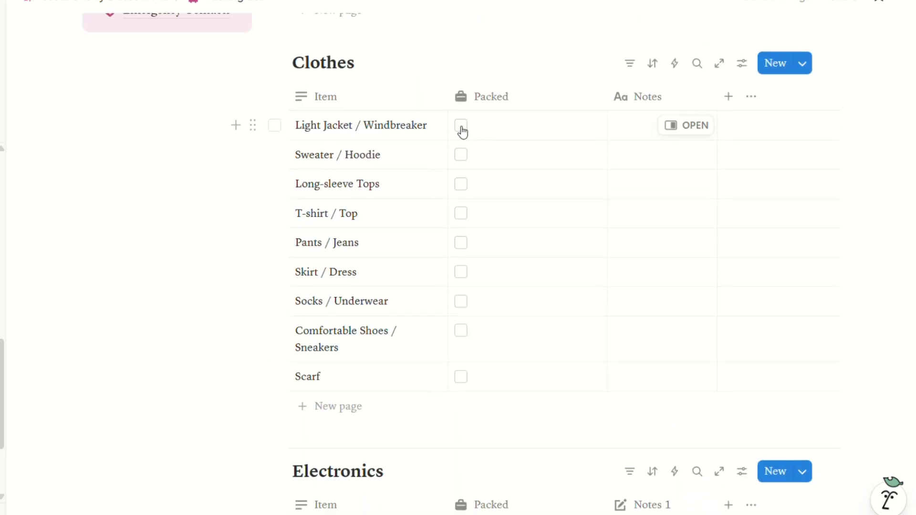
pyautogui.click(461, 138)
pyautogui.click(462, 126)
# Add a new row to the end of the Electronics checklist and leave its Item cell blank
pyautogui.scroll(-3, 460, 334)
pyautogui.scroll(-2, 461, 336)
pyautogui.scroll(-2, 374, 370)
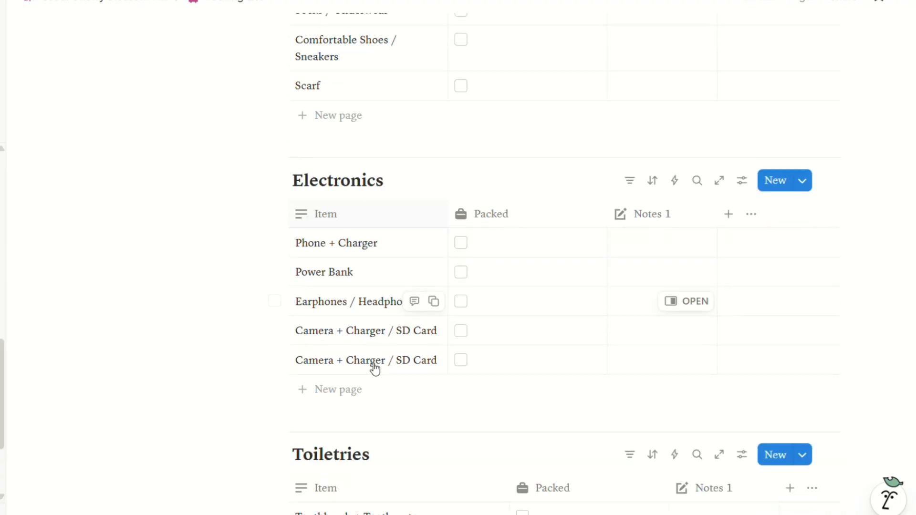
pyautogui.click(332, 390)
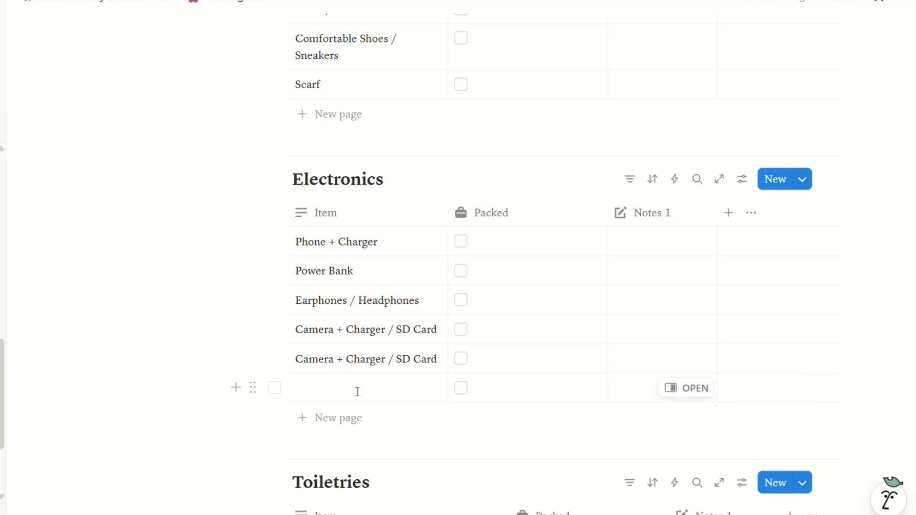
pyautogui.click(356, 391)
pyautogui.press('Escape')
# Look through the Toiletries and Misc / Others checklists, and review the Documents and Clothes lists at the start of the page
pyautogui.scroll(-1, 464, 432)
pyautogui.scroll(-5, 466, 430)
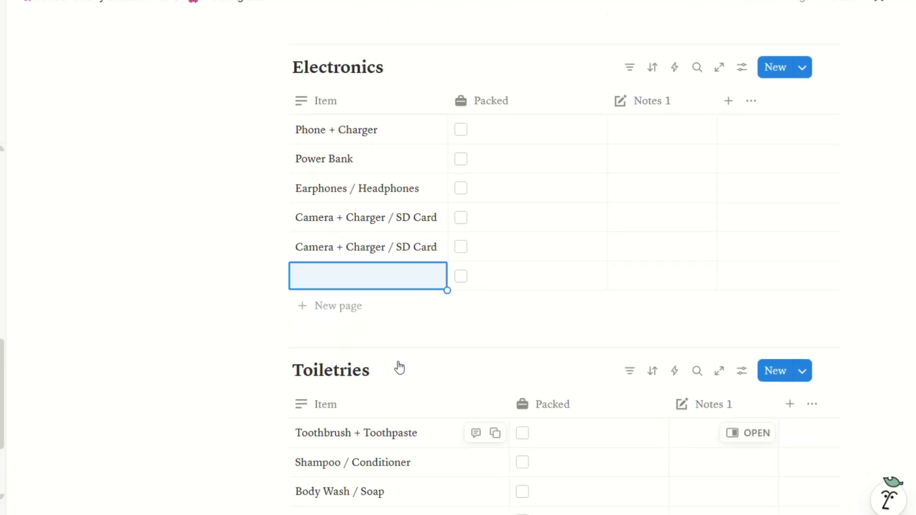
pyautogui.scroll(-8, 385, 442)
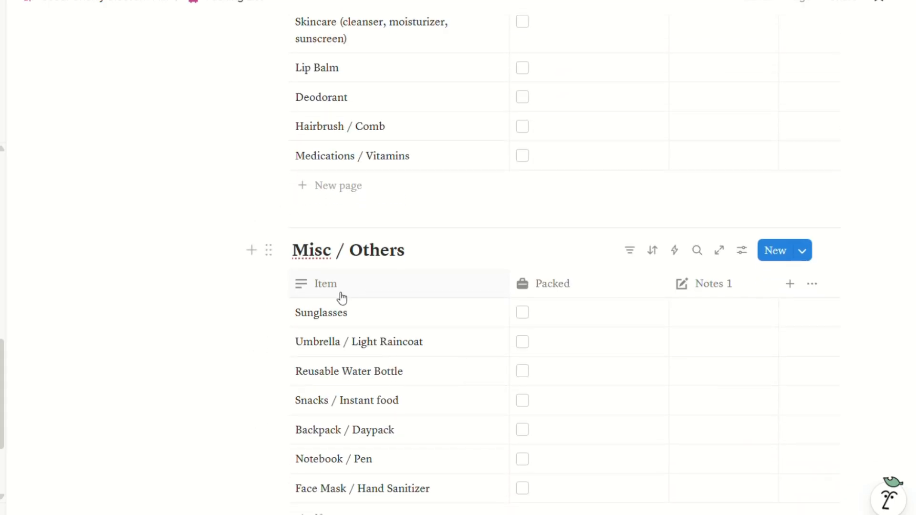
pyautogui.scroll(-2, 416, 334)
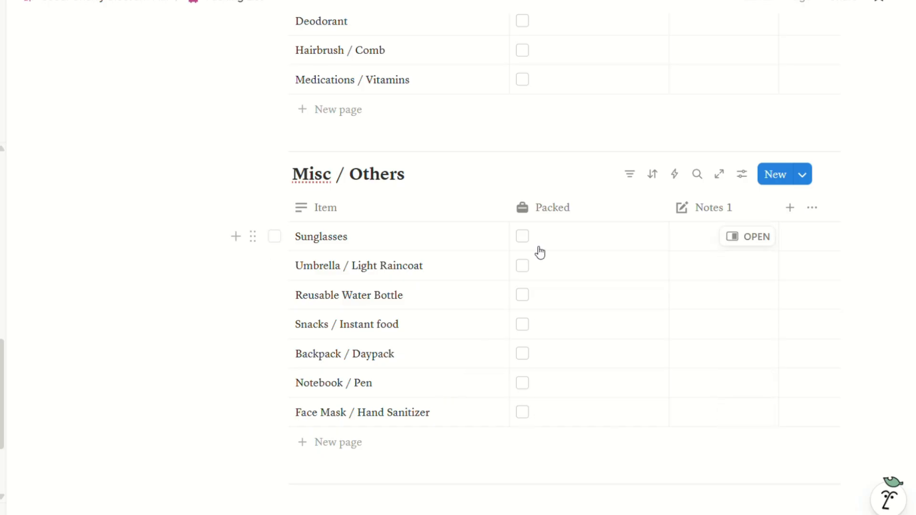
pyautogui.scroll(15, 571, 226)
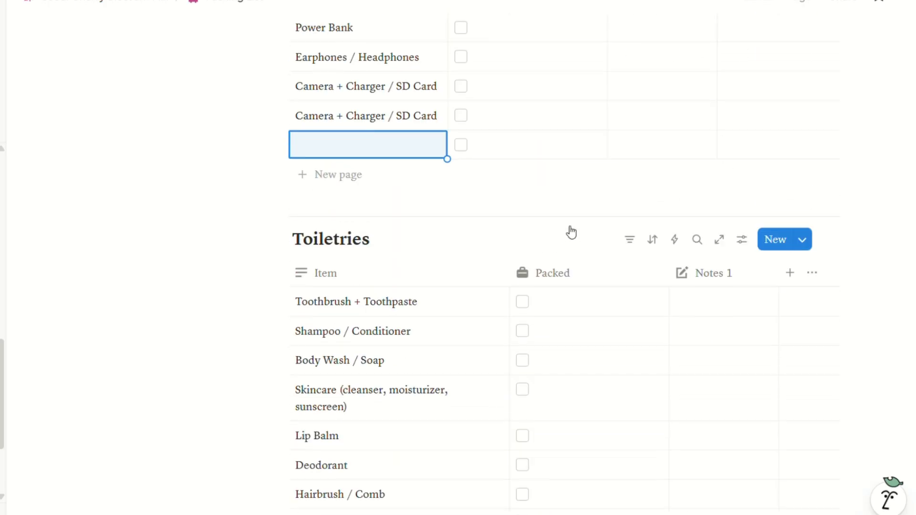
pyautogui.scroll(13, 572, 233)
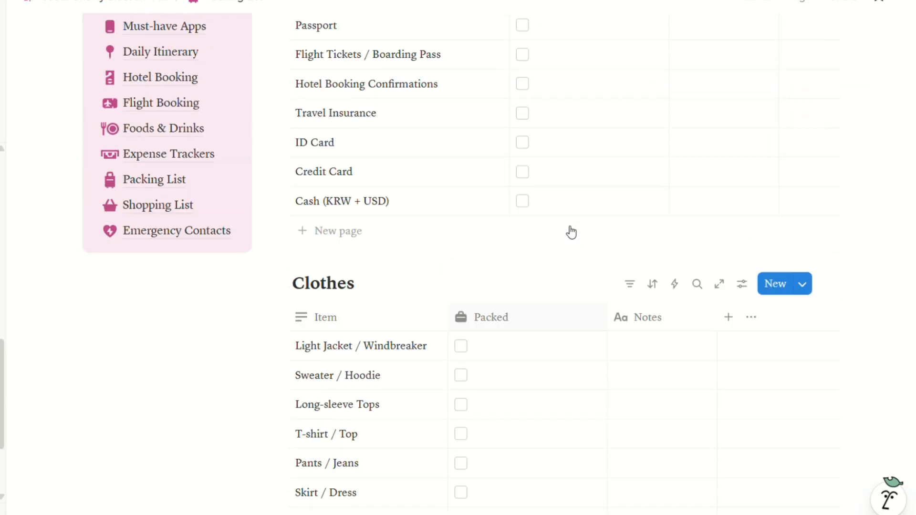
pyautogui.scroll(3, 571, 227)
pyautogui.scroll(-6, 571, 227)
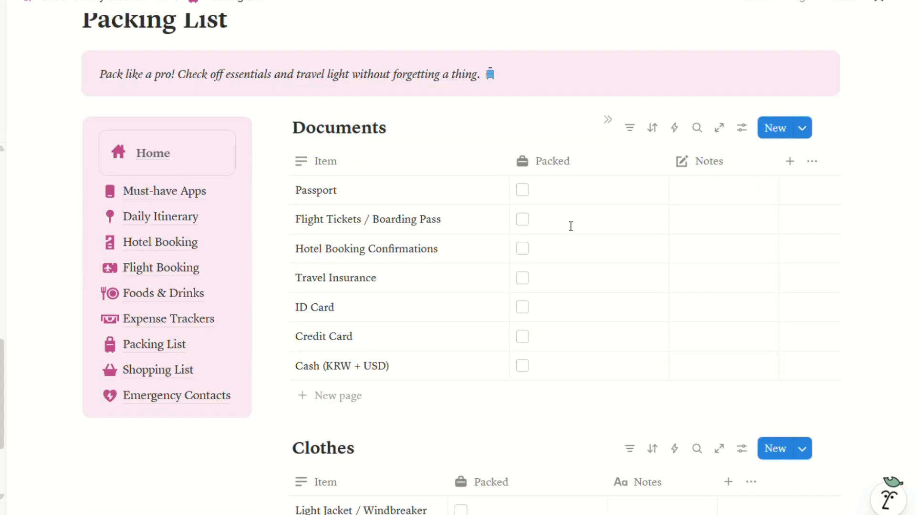
pyautogui.scroll(-1, 449, 332)
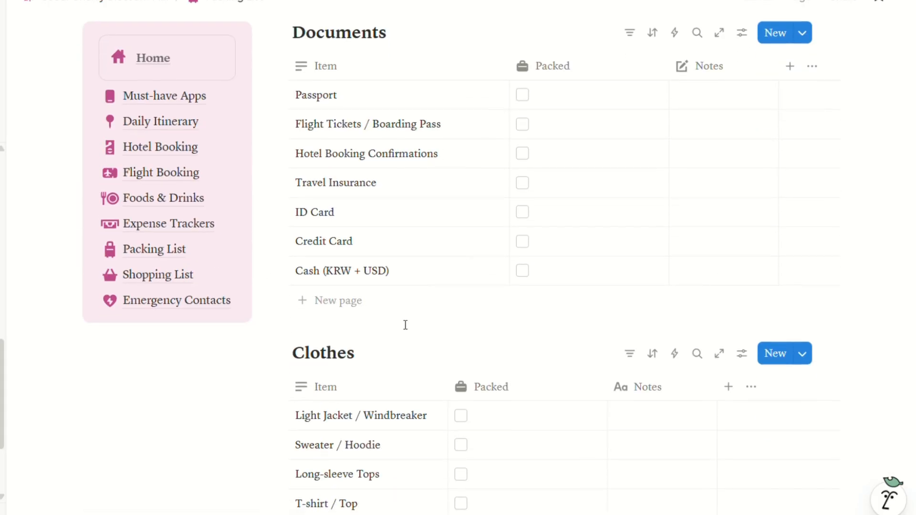
pyautogui.scroll(5, 390, 201)
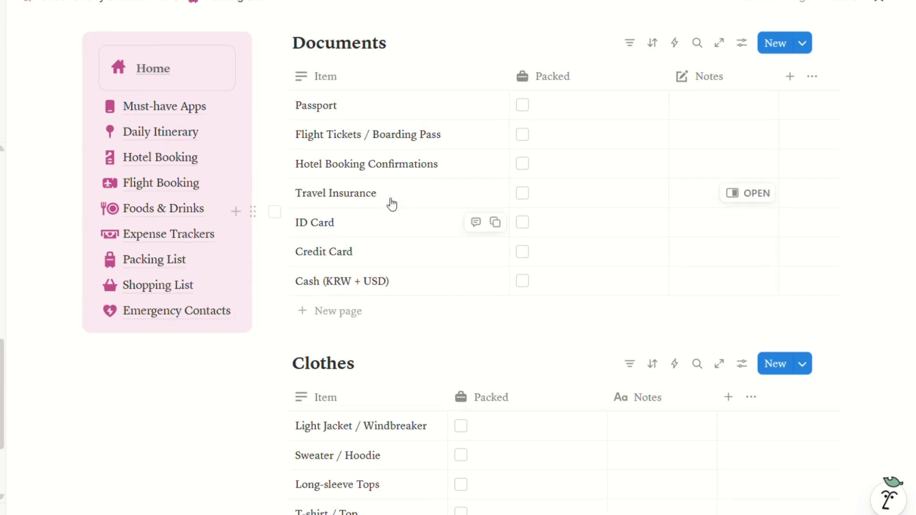
pyautogui.scroll(-3, 230, 321)
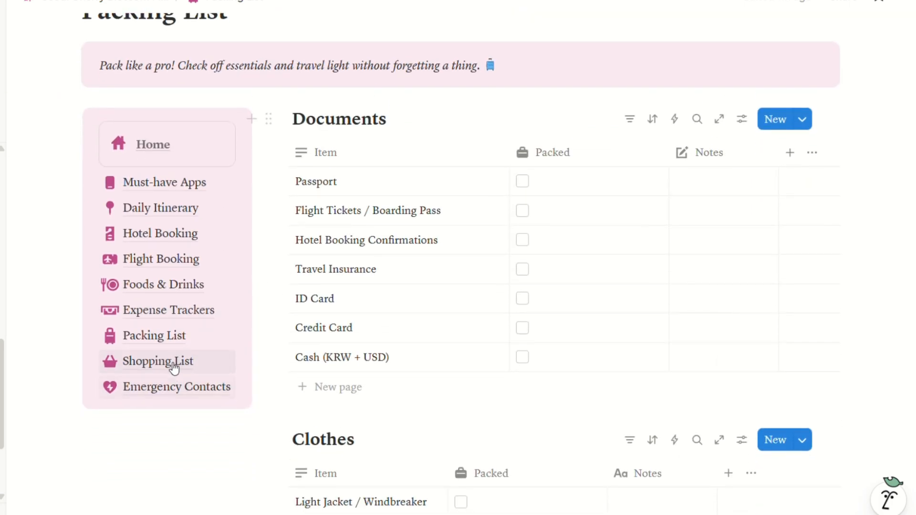
# Open the Shopping List page and bring its Beauty & Skincare table into view
pyautogui.click(171, 362)
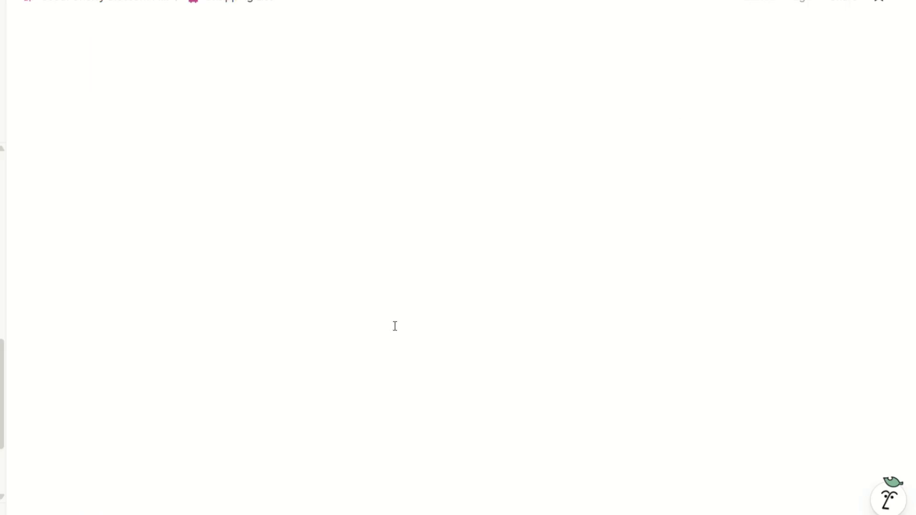
pyautogui.scroll(-5, 471, 313)
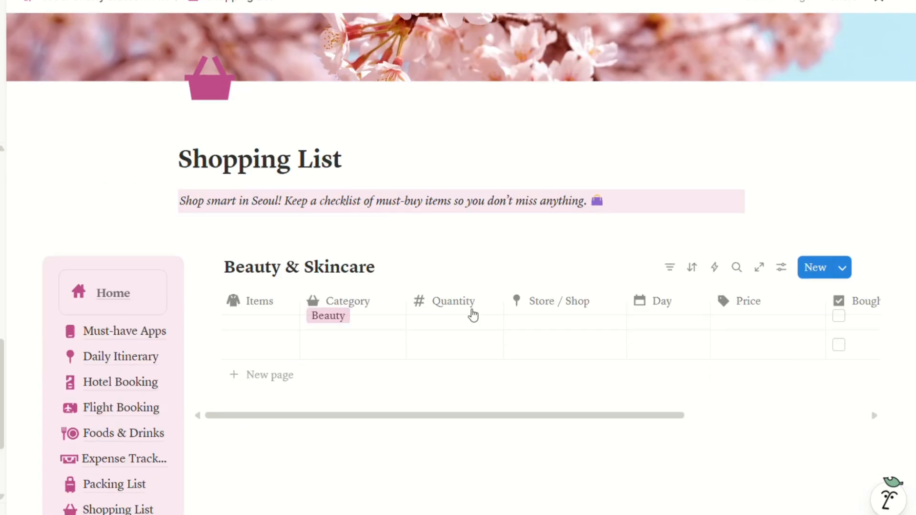
pyautogui.scroll(2, 473, 315)
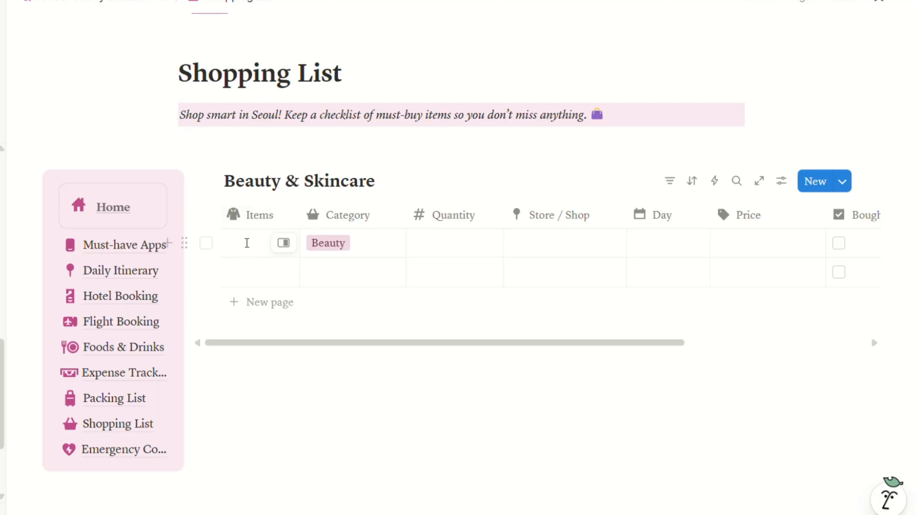
# Enter Lipstick as the item in the Beauty row of the shopping table and set its quantity to 2
pyautogui.click(246, 243)
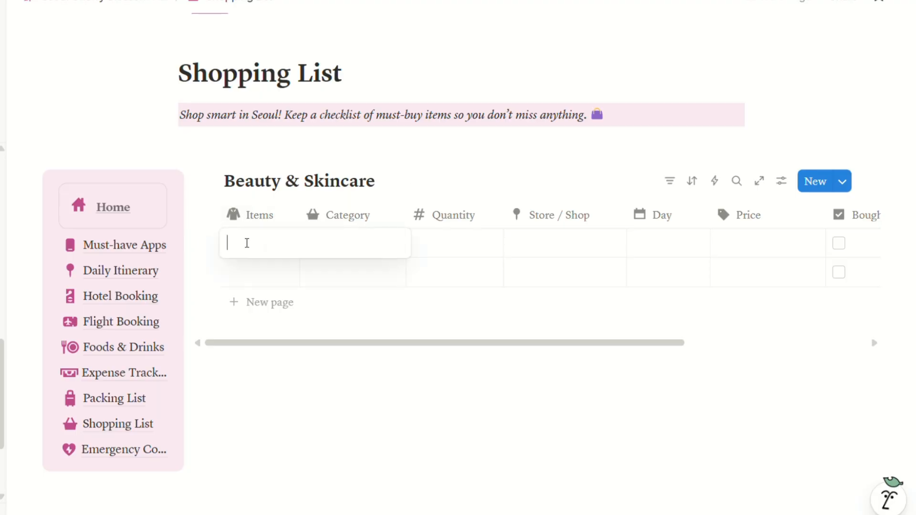
pyautogui.write('Lipsti')
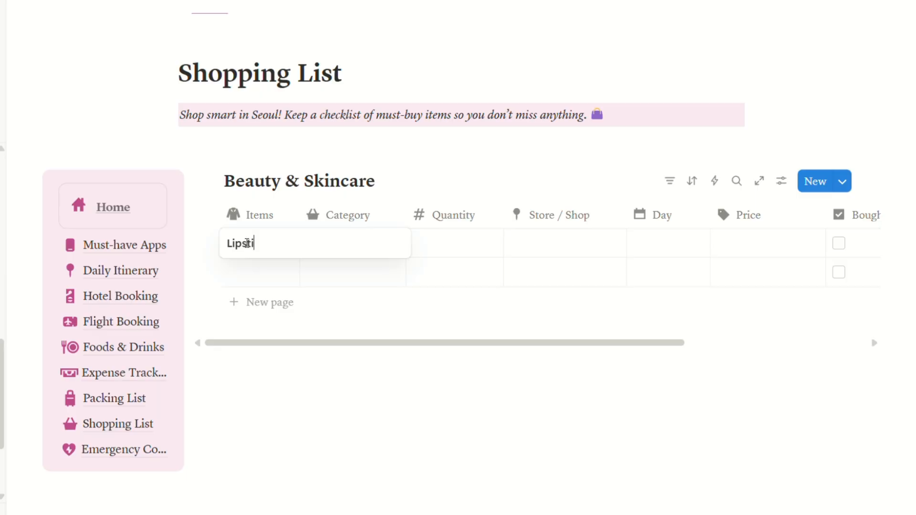
pyautogui.write('ck')
pyautogui.press('Return')
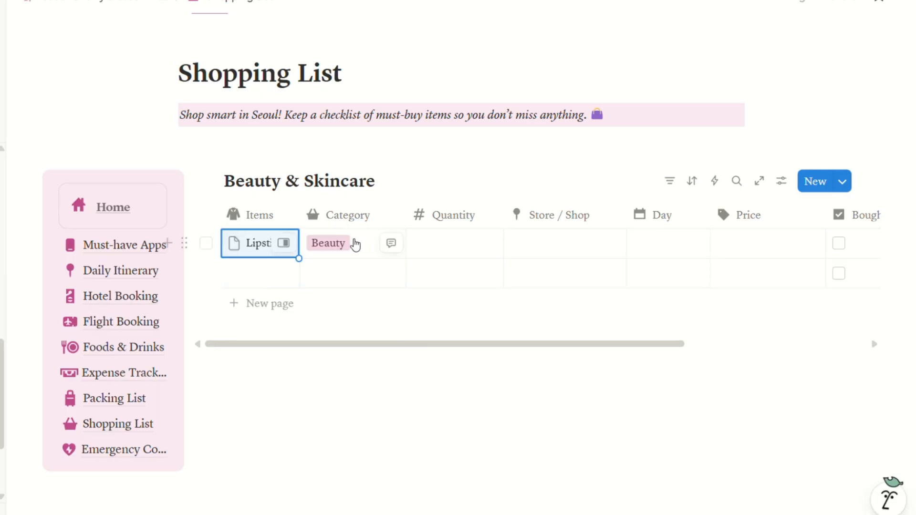
pyautogui.click(445, 244)
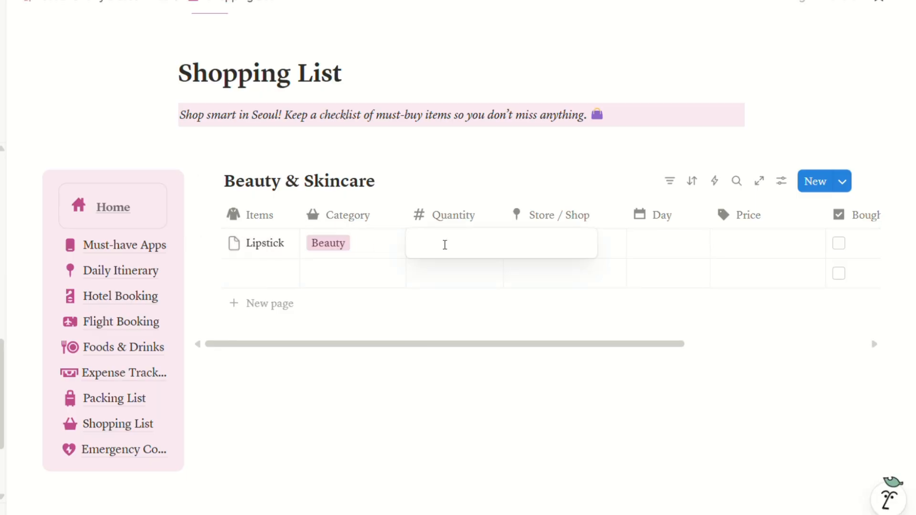
pyautogui.write('2')
pyautogui.press('Return')
# Set the Lipstick row's Store / Shop to Olive Young Myeongdong and its Day to Day 4
pyautogui.click(549, 244)
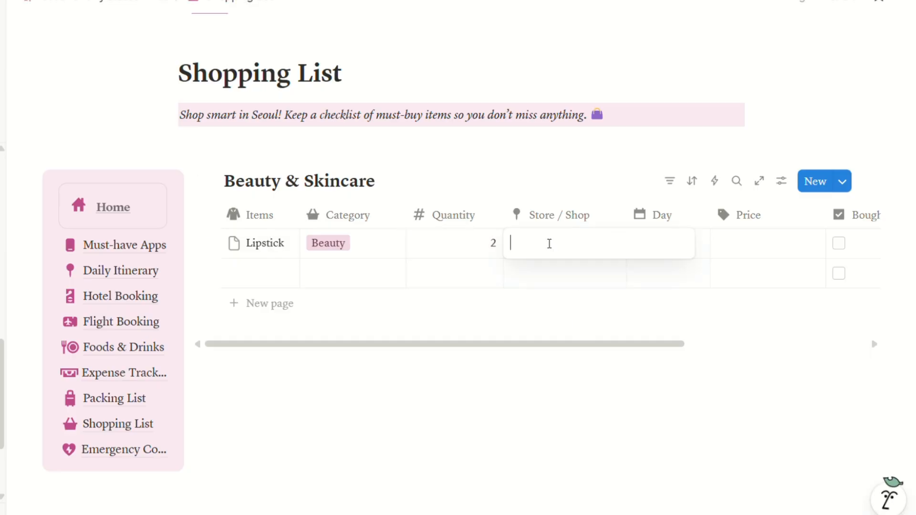
pyautogui.write('Olive')
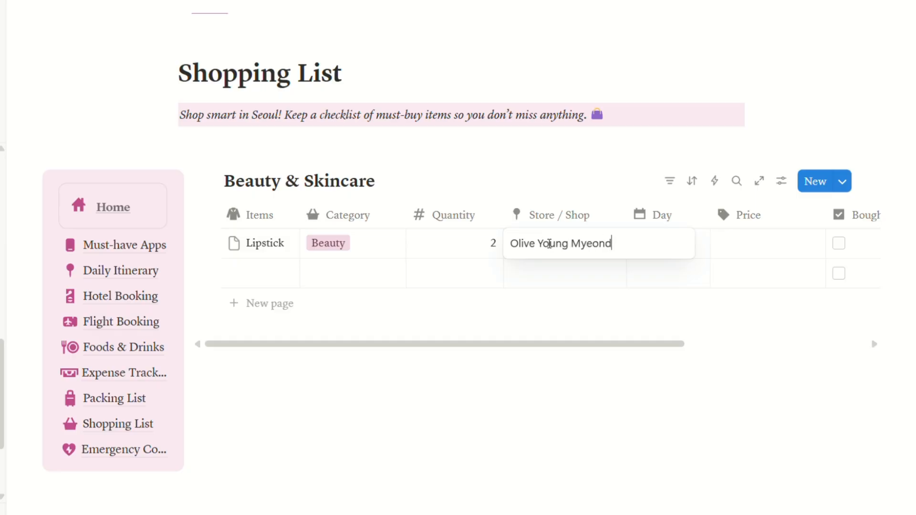
pyautogui.write('Young Myeongdong')
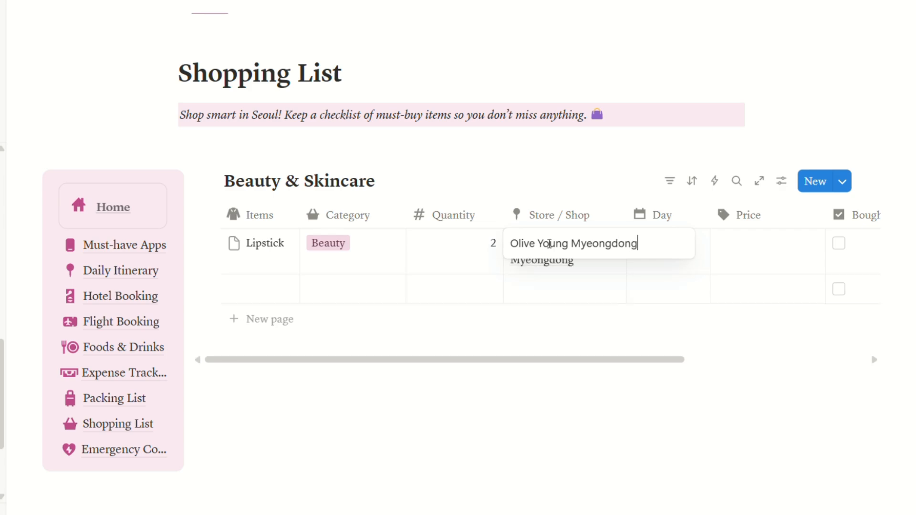
pyautogui.press('Escape')
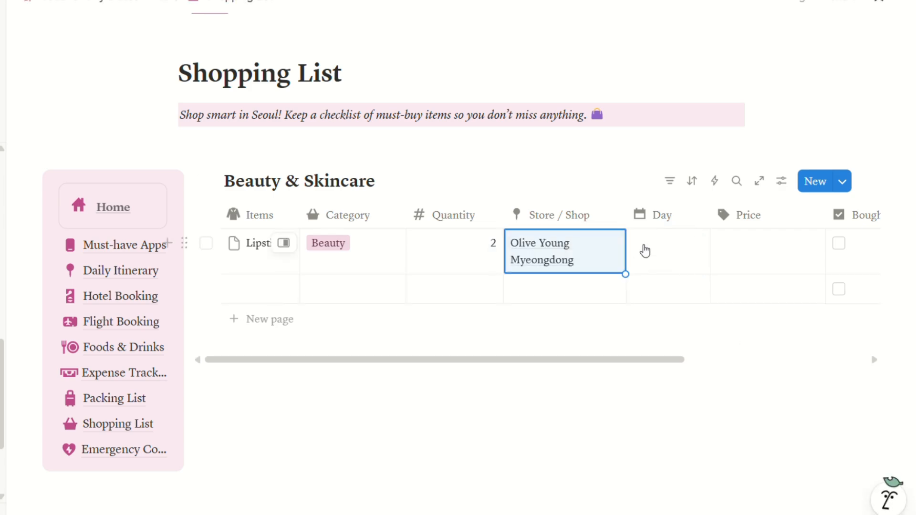
pyautogui.click(645, 251)
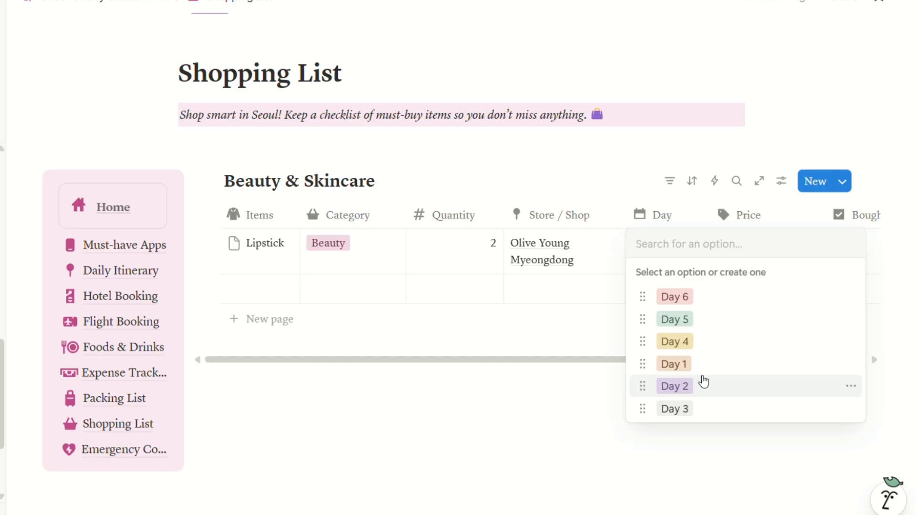
pyautogui.click(690, 349)
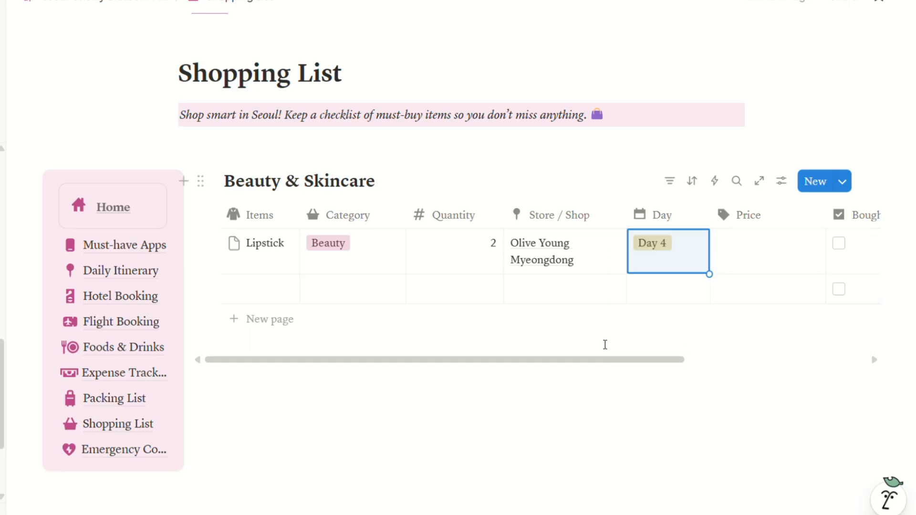
# Mark the Lipstick row as bought and view the options for its Currency field
pyautogui.click(762, 245)
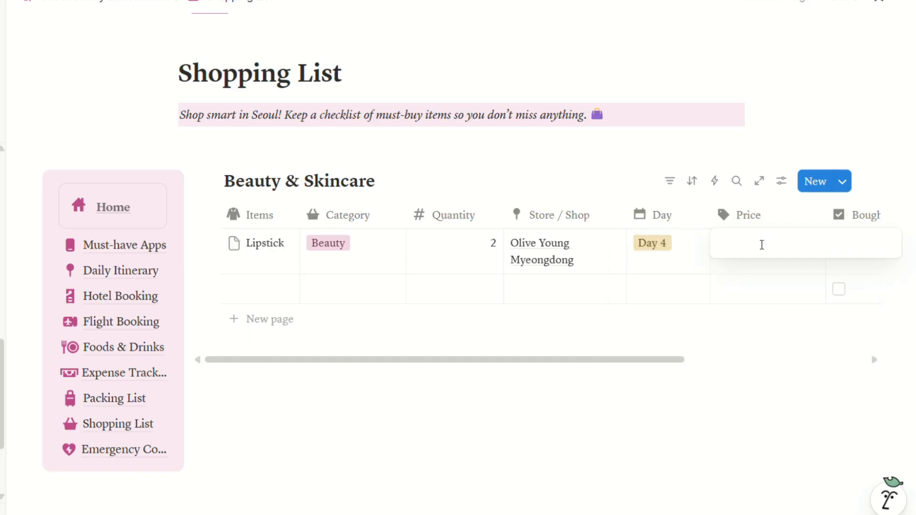
pyautogui.press('Escape')
pyautogui.hscroll(3, 748, 319)
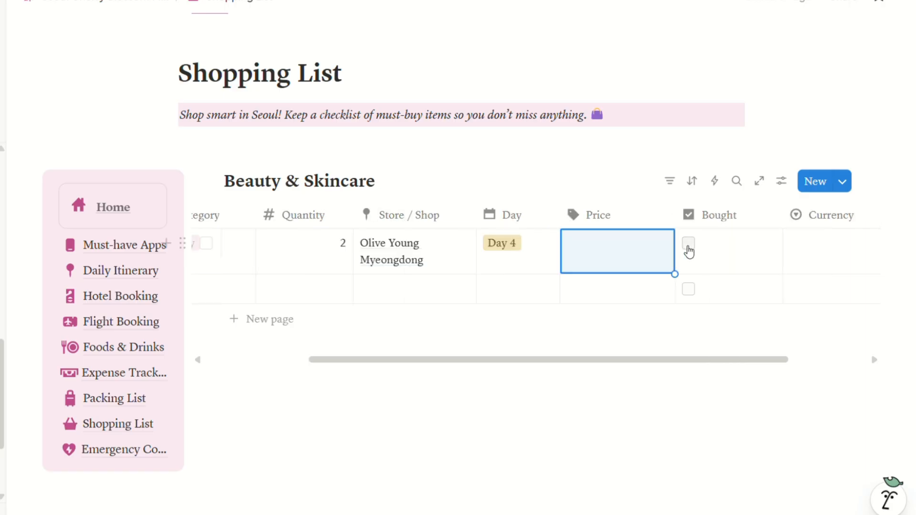
pyautogui.click(688, 245)
pyautogui.hscroll(2, 769, 300)
pyautogui.click(728, 233)
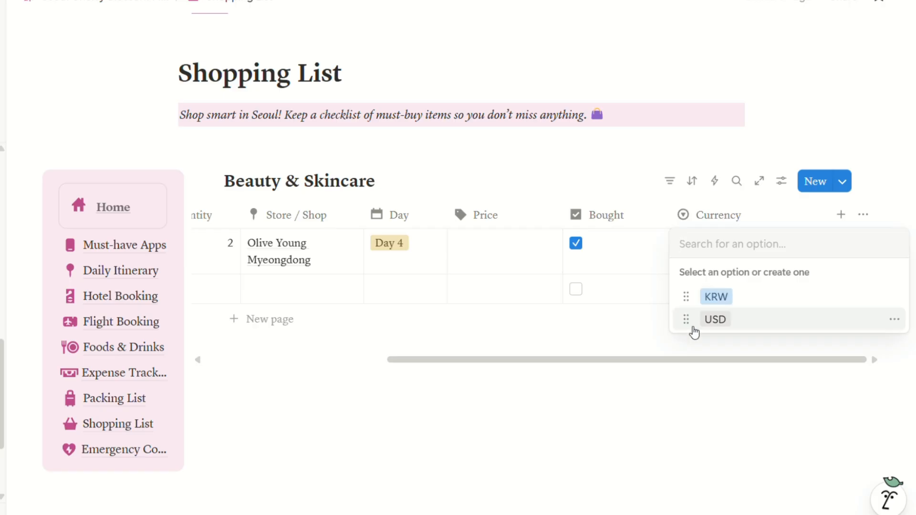
pyautogui.press('Escape')
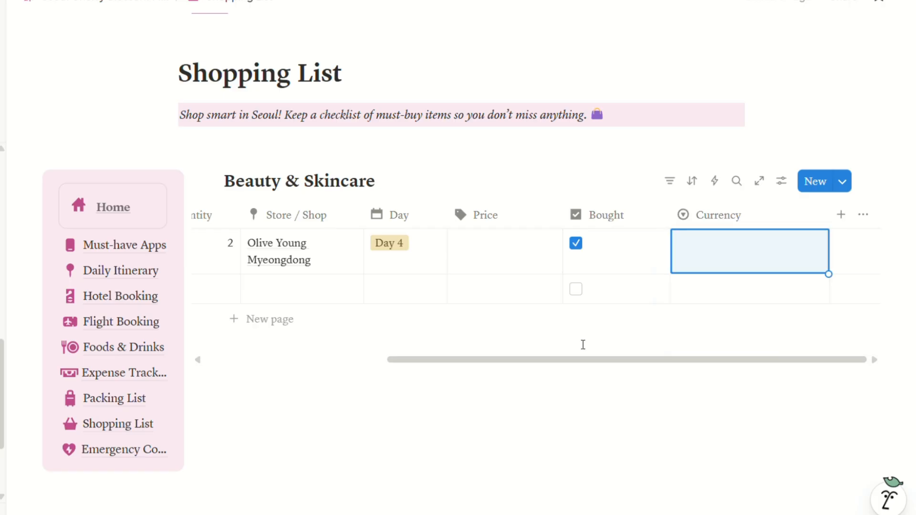
pyautogui.hscroll(-5, 670, 271)
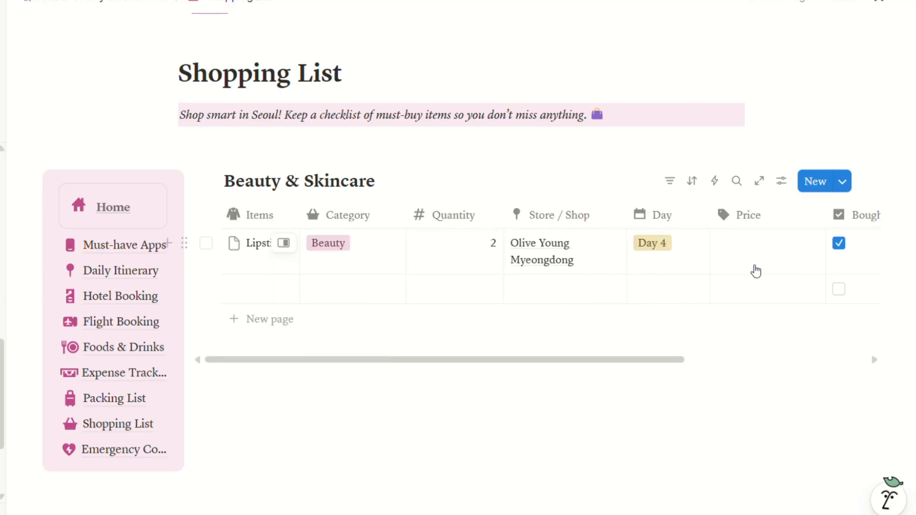
# Search the page icons for "lip" and give the Lipstick item the lipstick icon
pyautogui.scroll(-1, 755, 267)
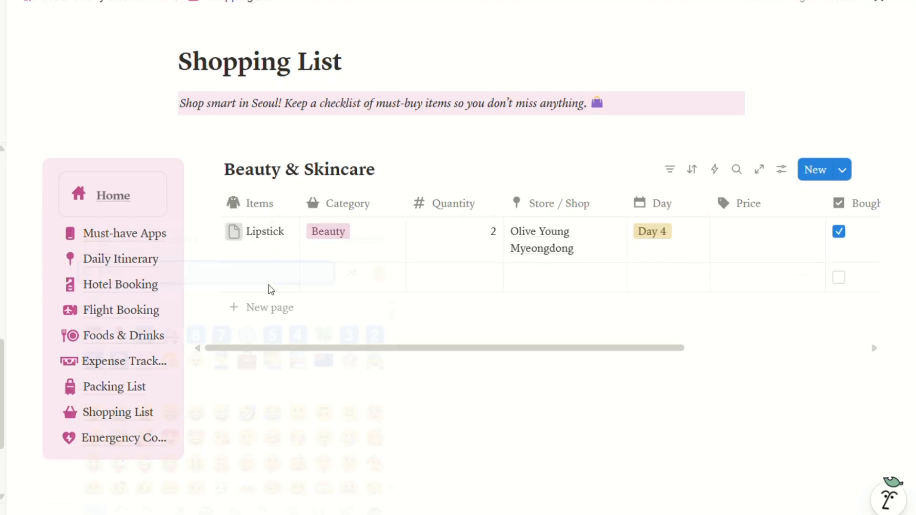
pyautogui.click(234, 231)
pyautogui.click(149, 254)
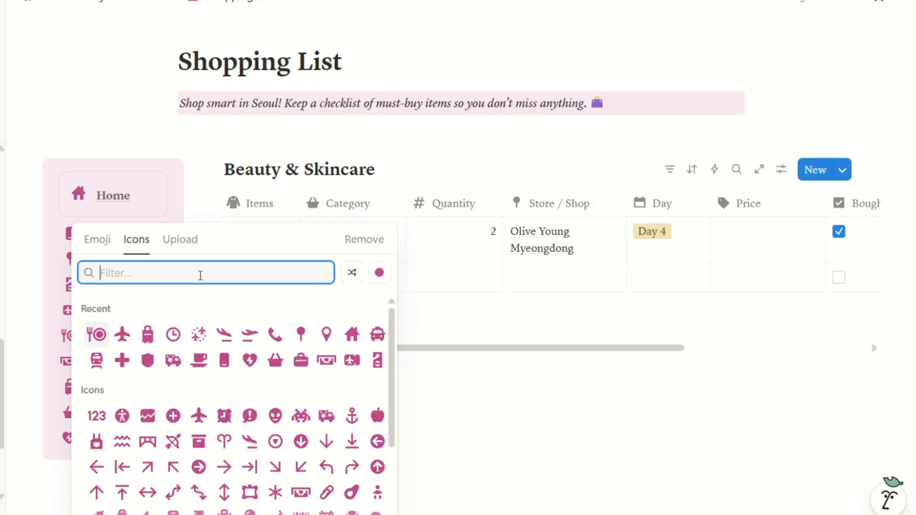
pyautogui.write('i')
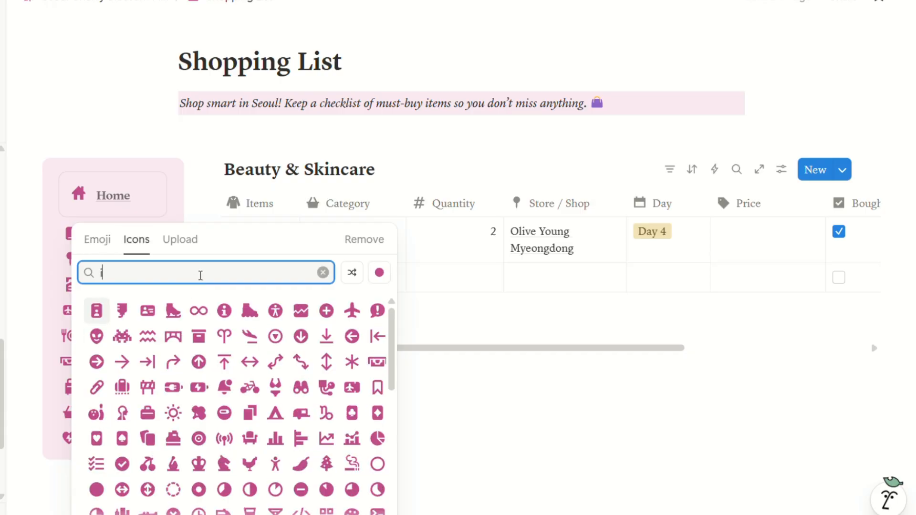
pyautogui.press('BackSpace')
pyautogui.write('lip')
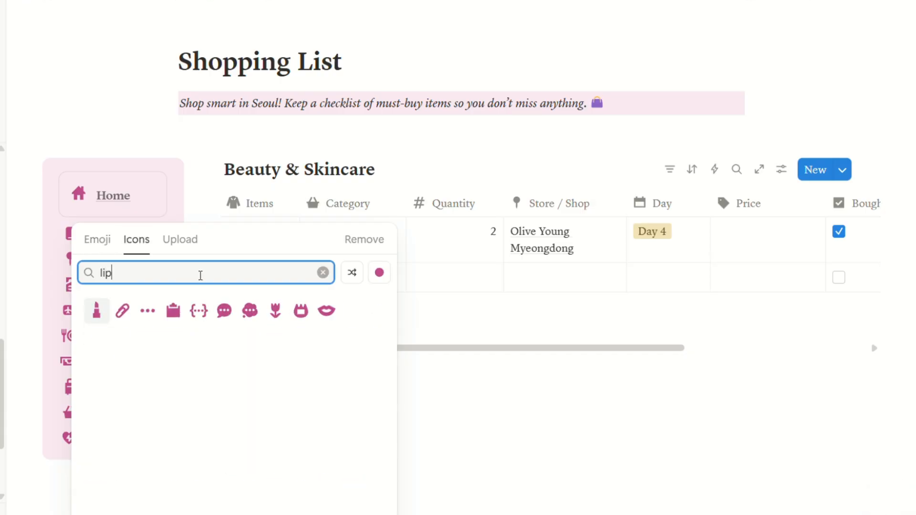
pyautogui.click(98, 315)
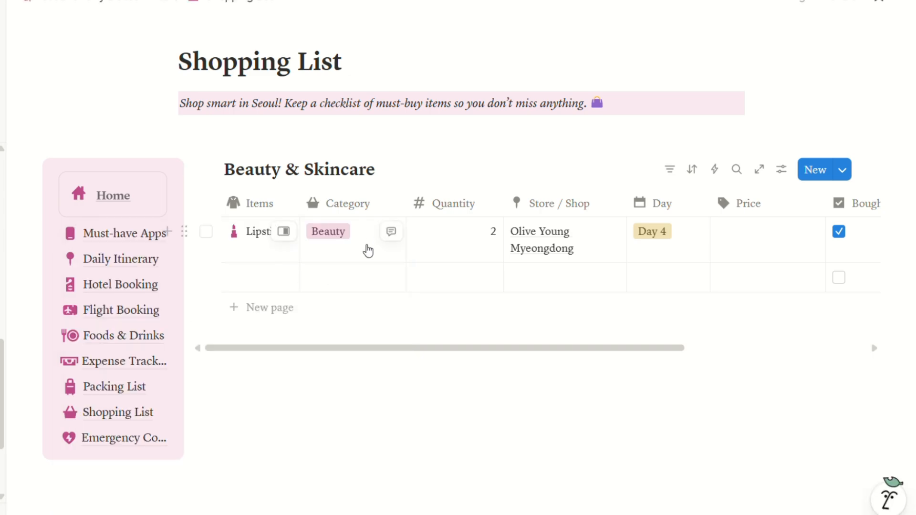
# View the Category options of the Lipstick row and open the Emergency Contacts page
pyautogui.click(368, 245)
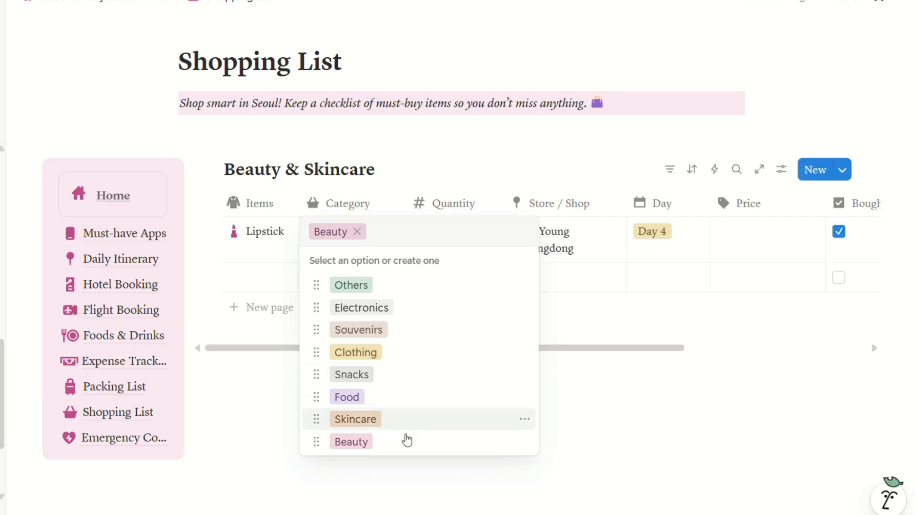
pyautogui.click(614, 334)
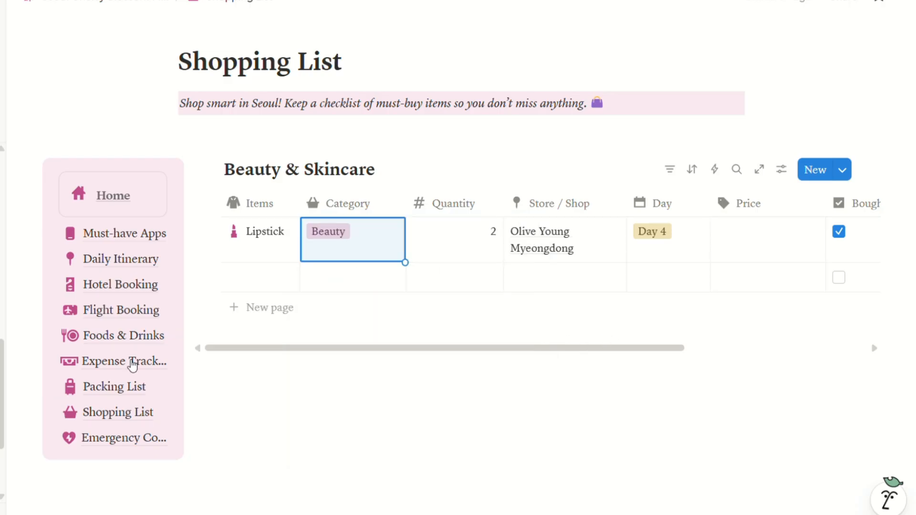
pyautogui.moveTo(117, 444)
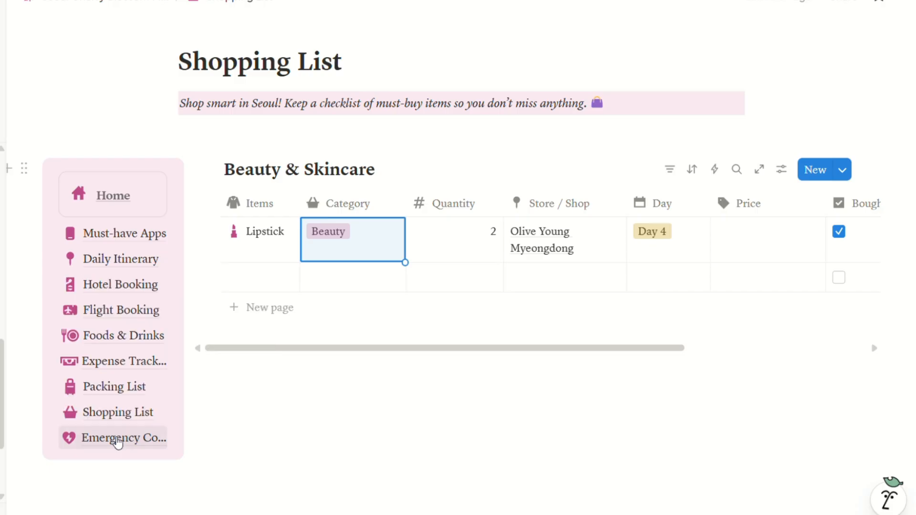
pyautogui.click(117, 439)
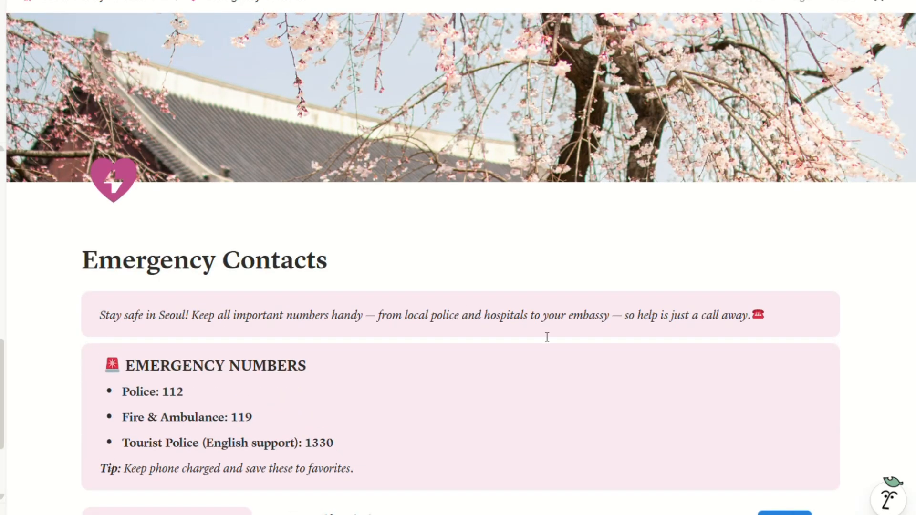
# Skim the Emergency Contacts page from the emergency numbers down to the Embassy / Consulate table and return to its start
pyautogui.scroll(-2, 535, 363)
pyautogui.scroll(-2, 523, 393)
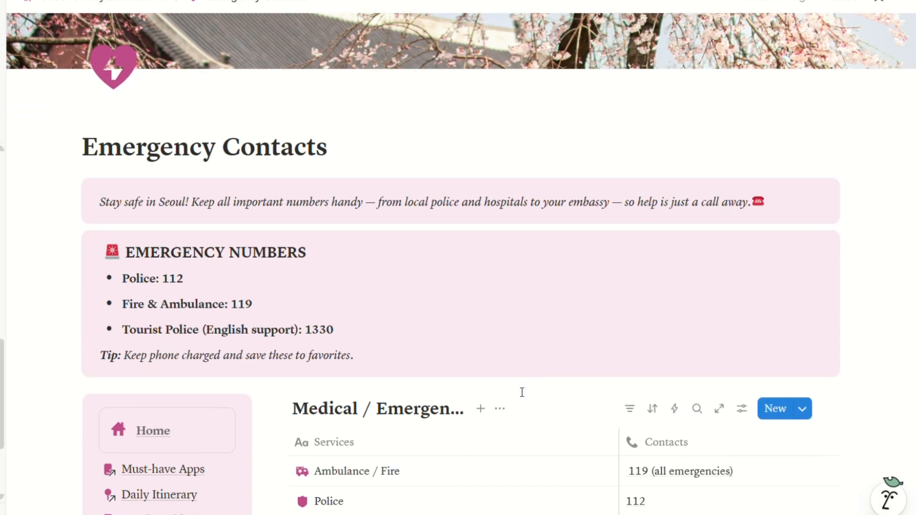
pyautogui.scroll(-2, 523, 397)
pyautogui.scroll(-2, 523, 397)
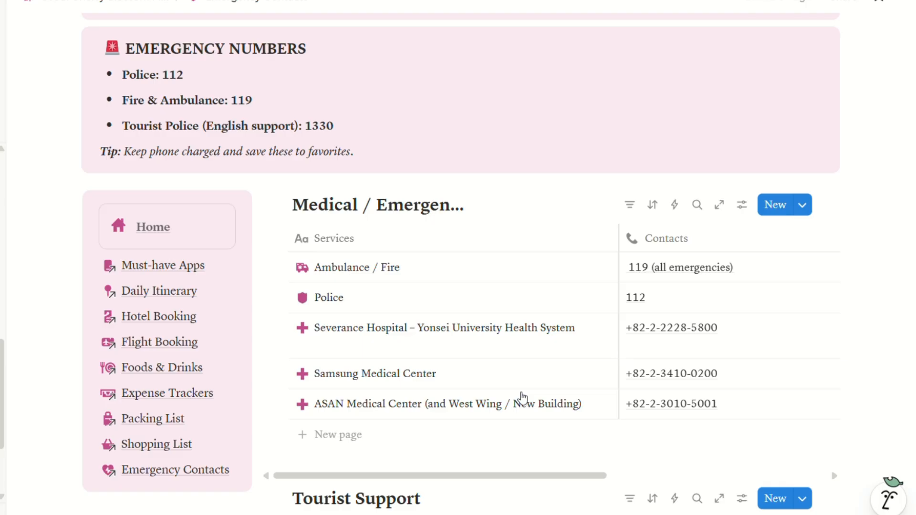
pyautogui.scroll(-6, 523, 397)
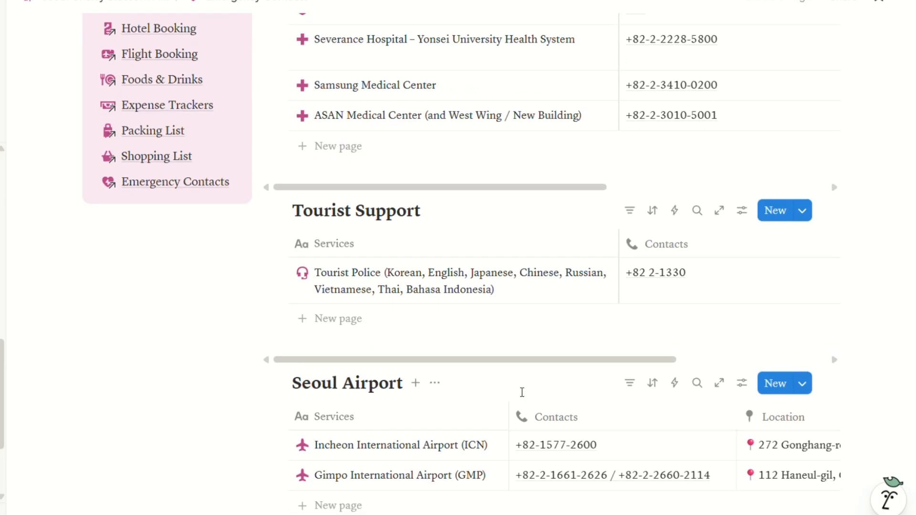
pyautogui.scroll(-3, 522, 392)
pyautogui.scroll(-4, 523, 392)
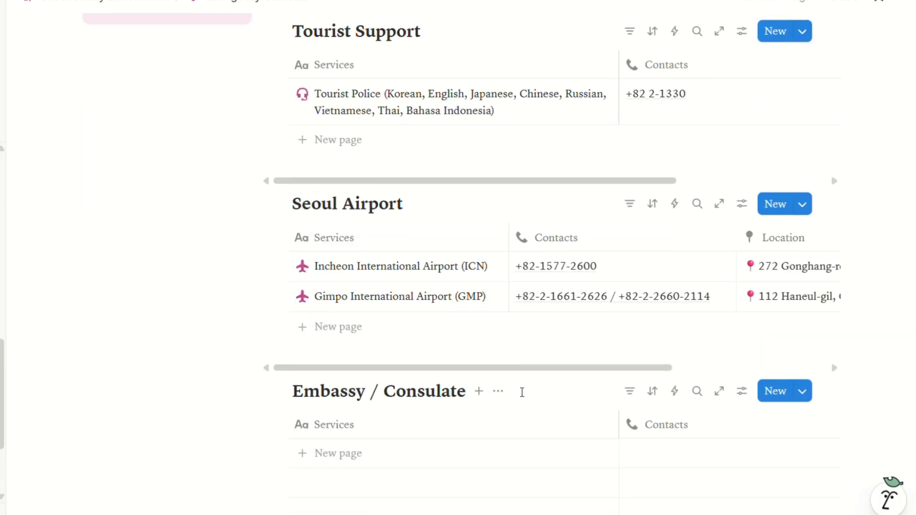
pyautogui.scroll(12, 521, 397)
pyautogui.scroll(7, 524, 397)
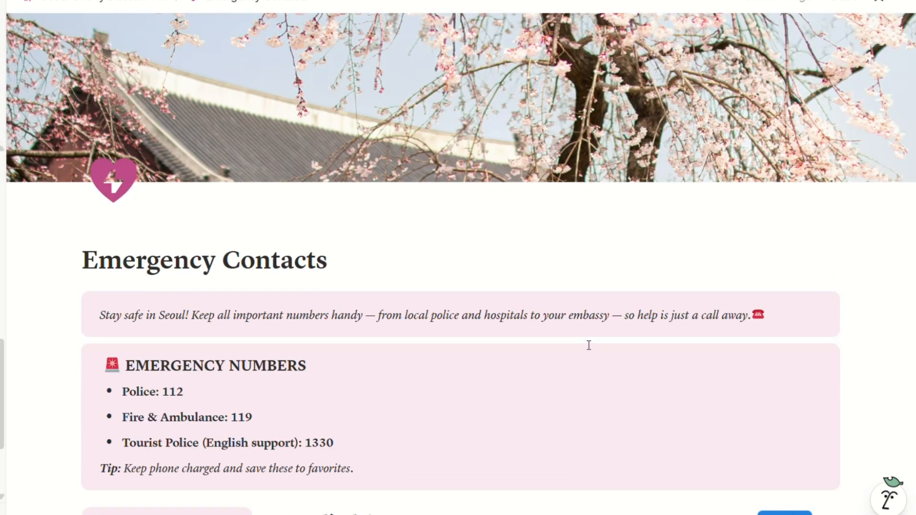
# Review the Emergency Numbers box and the Medical / Emergency table, including the options of its Services column
pyautogui.scroll(-2, 589, 345)
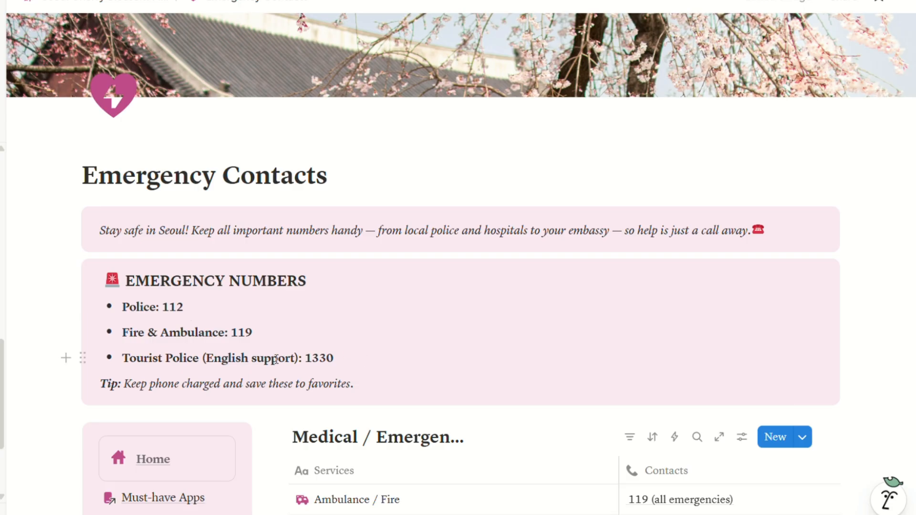
pyautogui.scroll(-5, 353, 345)
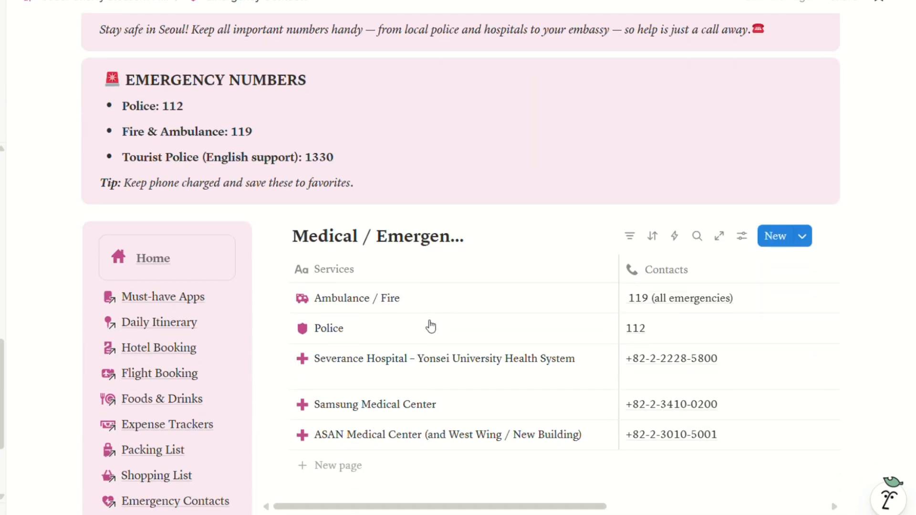
pyautogui.scroll(-2, 431, 327)
pyautogui.hscroll(2, 544, 274)
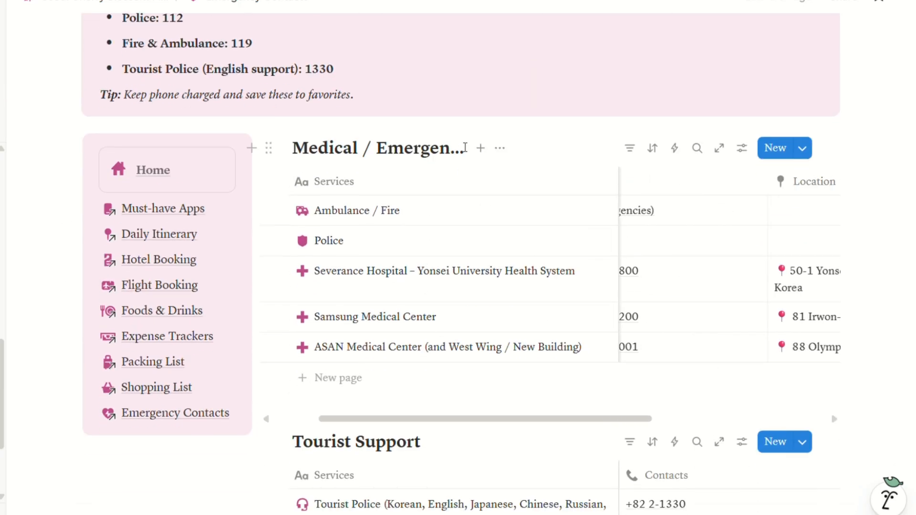
pyautogui.click(439, 148)
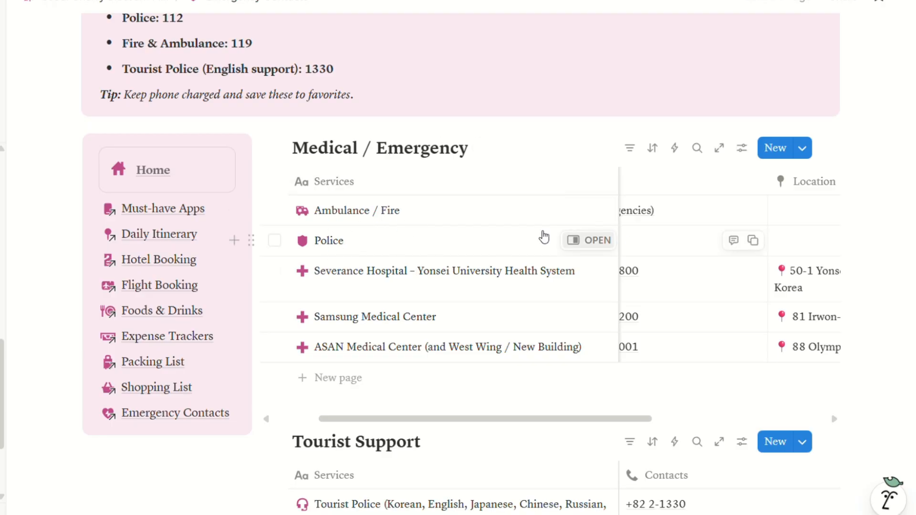
pyautogui.click(448, 190)
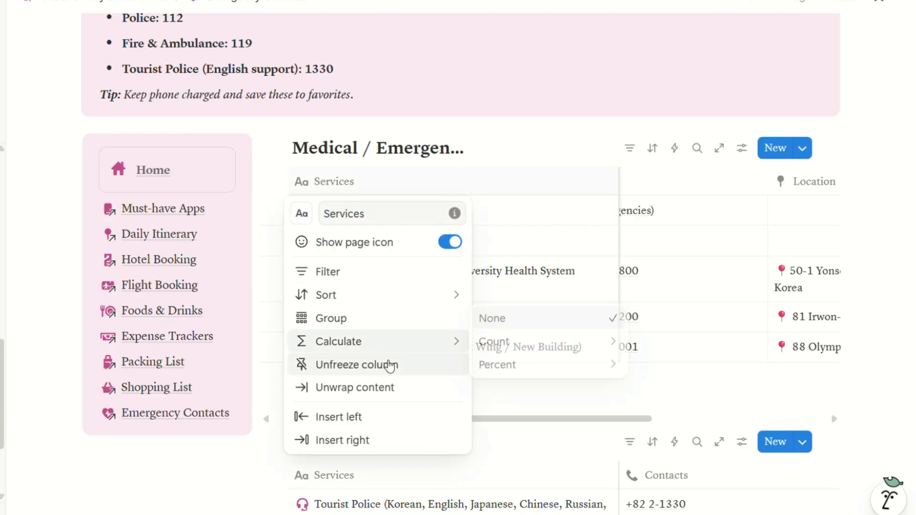
pyautogui.click(557, 162)
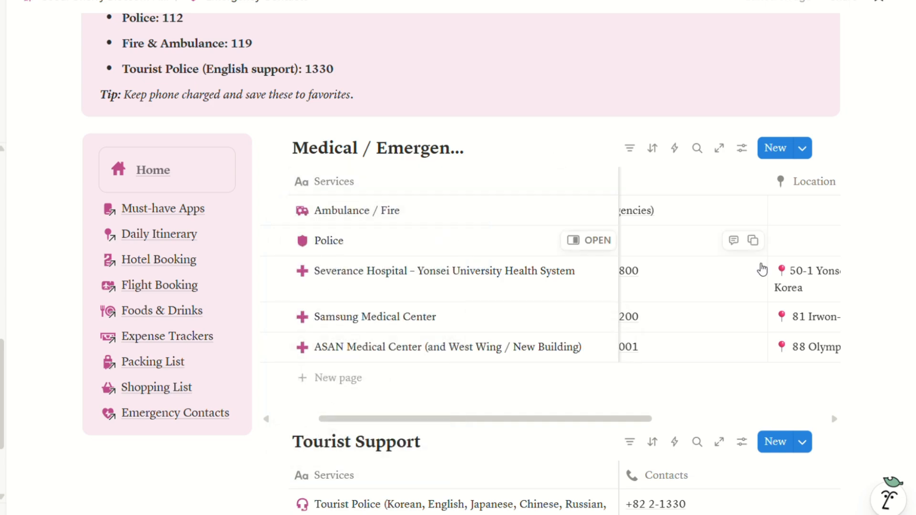
# Examine the Contacts and Location columns for the services in the Medical / Emergency table
pyautogui.hscroll(3, 763, 270)
pyautogui.hscroll(5, 763, 268)
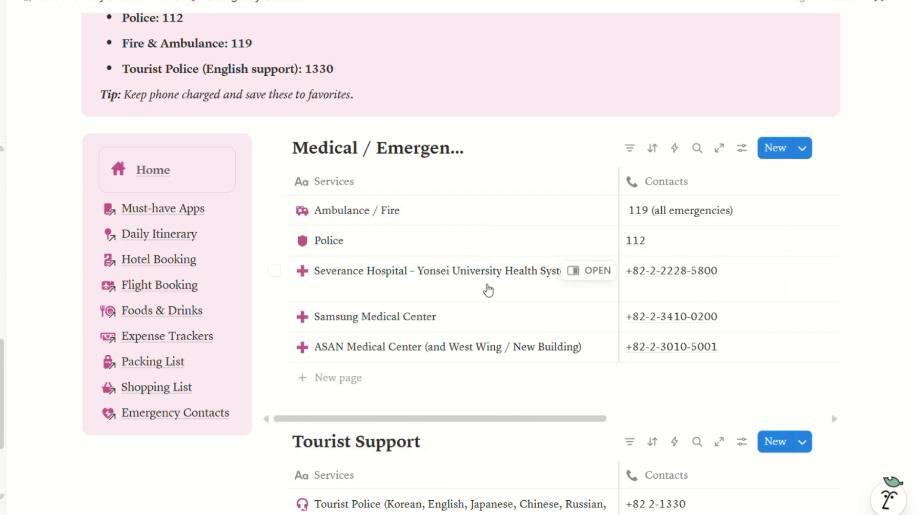
pyautogui.hscroll(-8, 488, 289)
pyautogui.hscroll(-3, 488, 290)
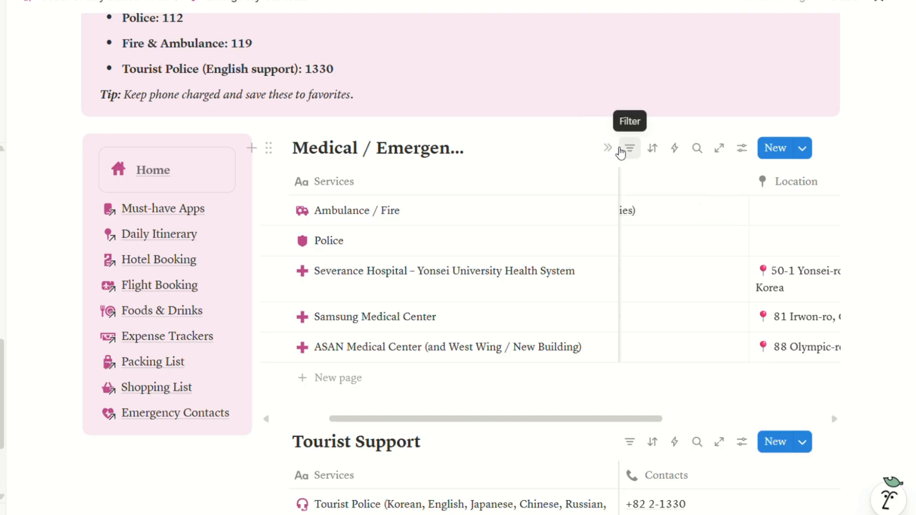
pyautogui.hscroll(-3, 697, 273)
pyautogui.scroll(-1, 698, 268)
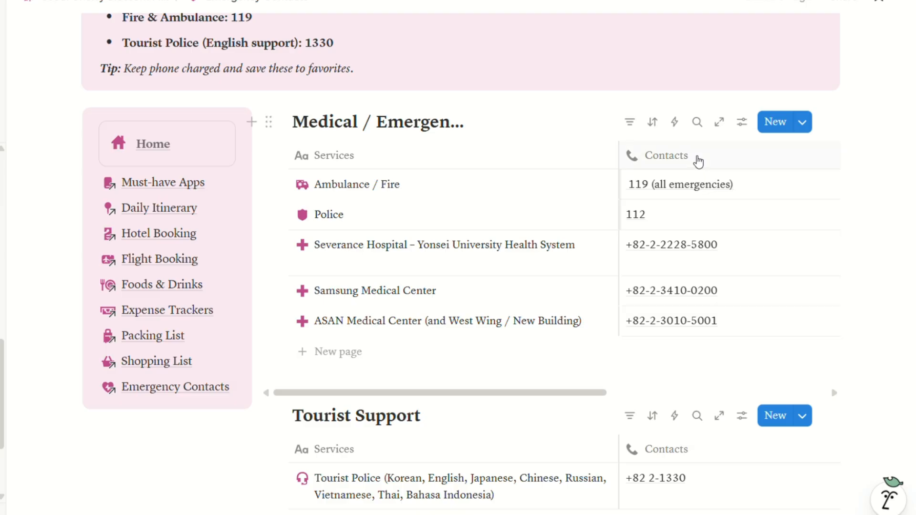
pyautogui.click(698, 157)
pyautogui.hscroll(3, 741, 198)
pyautogui.hscroll(-3, 739, 196)
pyautogui.scroll(-1, 683, 186)
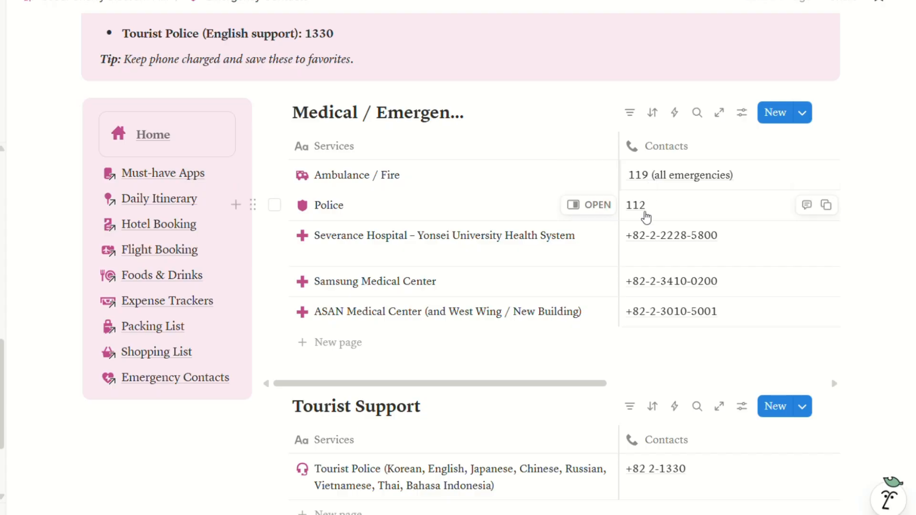
pyautogui.scroll(1, 749, 277)
pyautogui.hscroll(3, 732, 360)
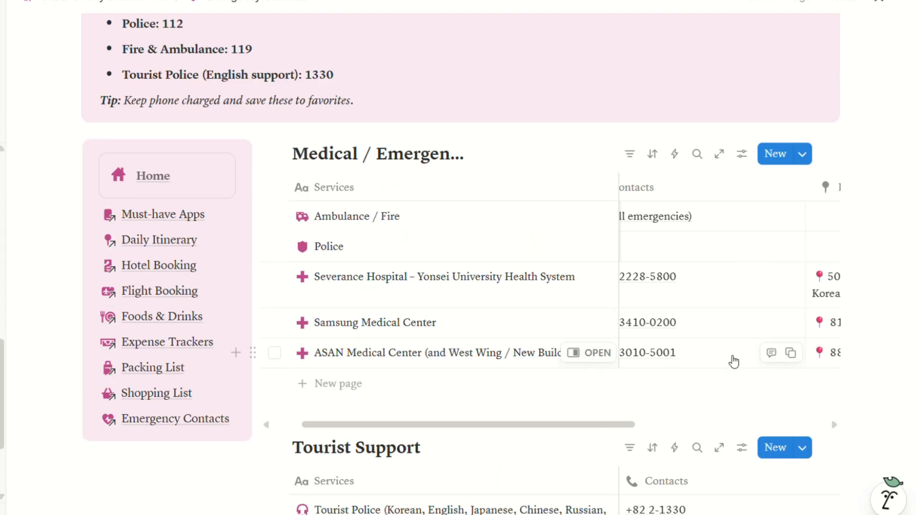
pyautogui.hscroll(-3, 732, 360)
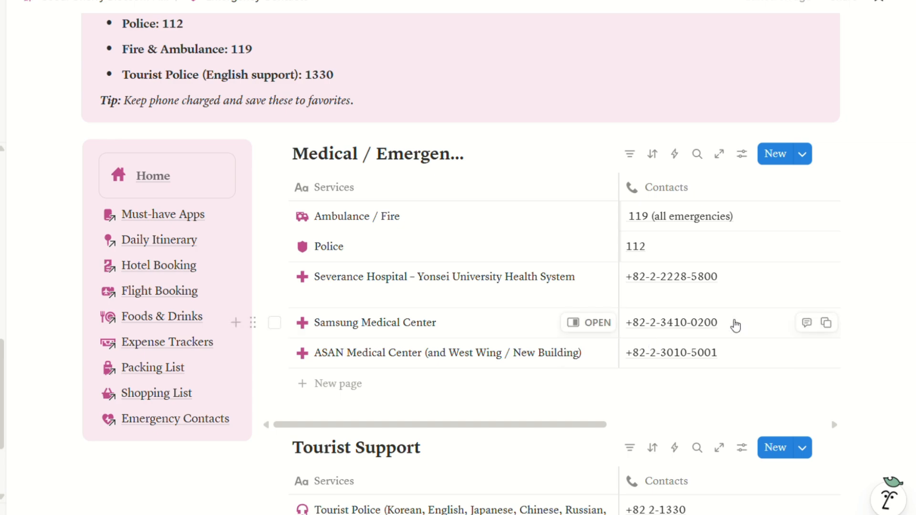
pyautogui.hscroll(5, 751, 346)
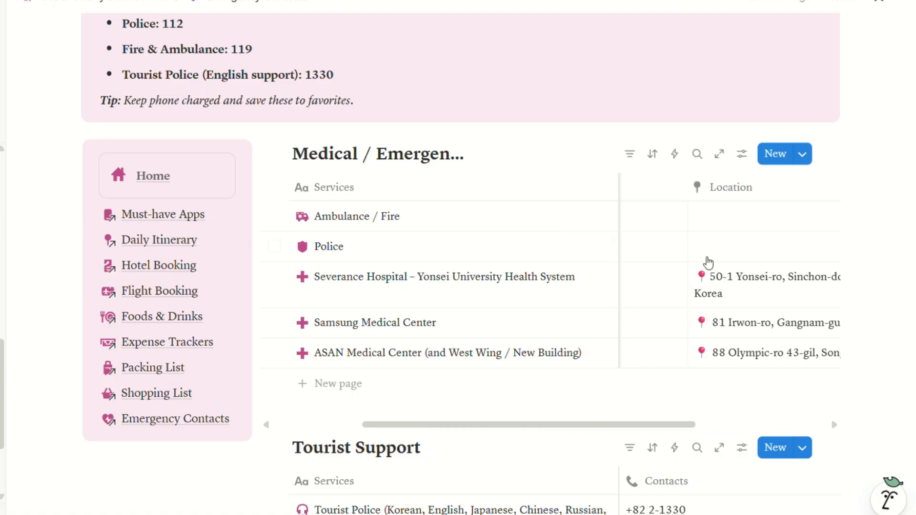
pyautogui.hscroll(-2, 709, 263)
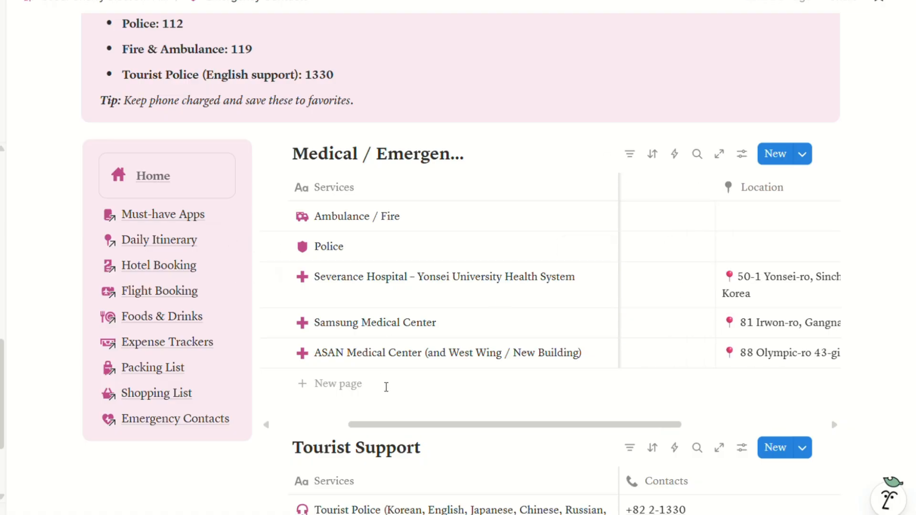
# Rename the Seoul Airport table to Seoul Airports and check the Location column of its two airports
pyautogui.scroll(-5, 384, 386)
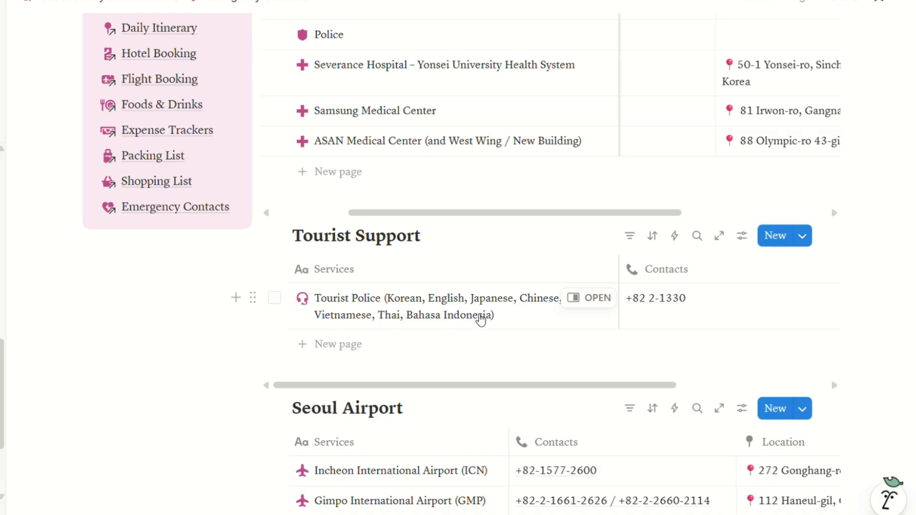
pyautogui.scroll(-3, 495, 316)
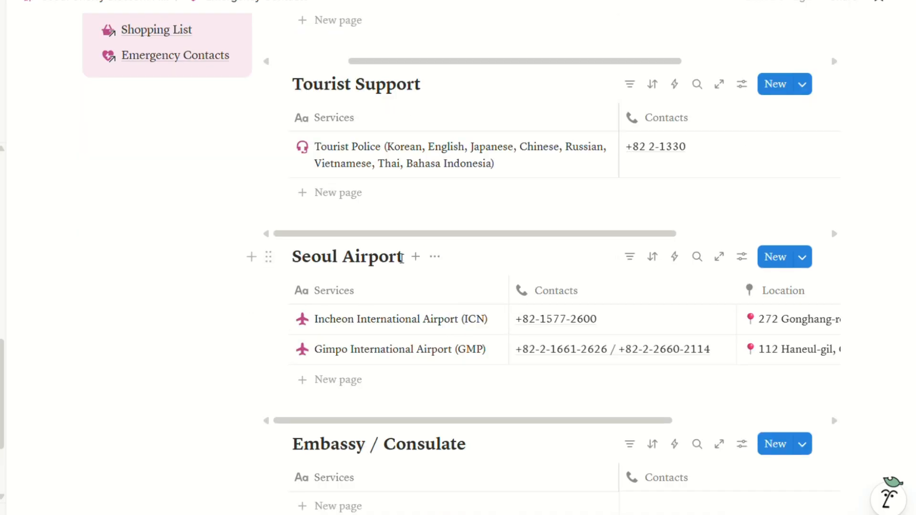
pyautogui.click(402, 257)
pyautogui.write('s')
pyautogui.hscroll(5, 589, 379)
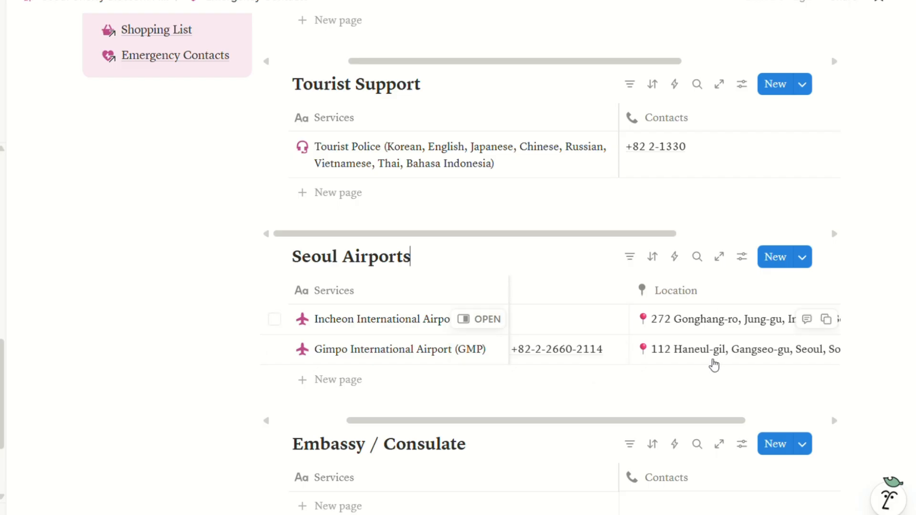
pyautogui.hscroll(-3, 525, 388)
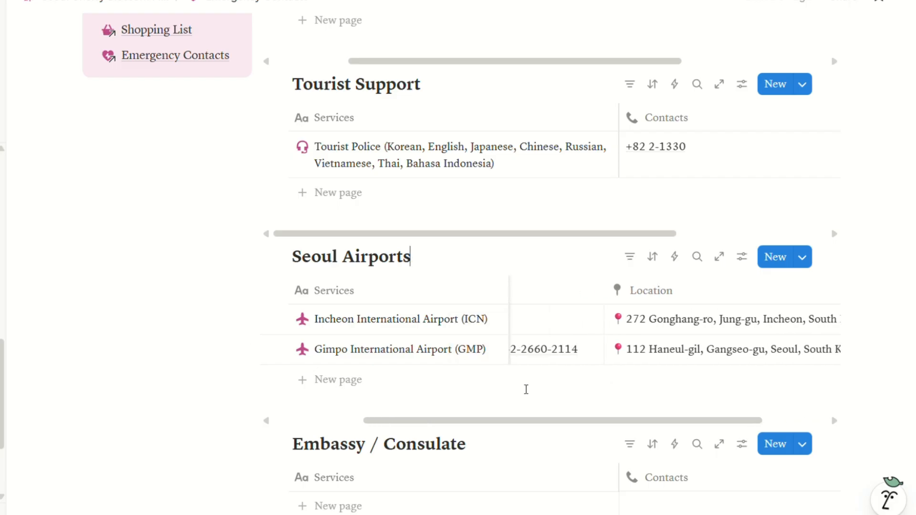
# Narrow the Services column of the Embassy / Consulate table so that the Contacts and Location columns fit beside it
pyautogui.scroll(-3, 526, 390)
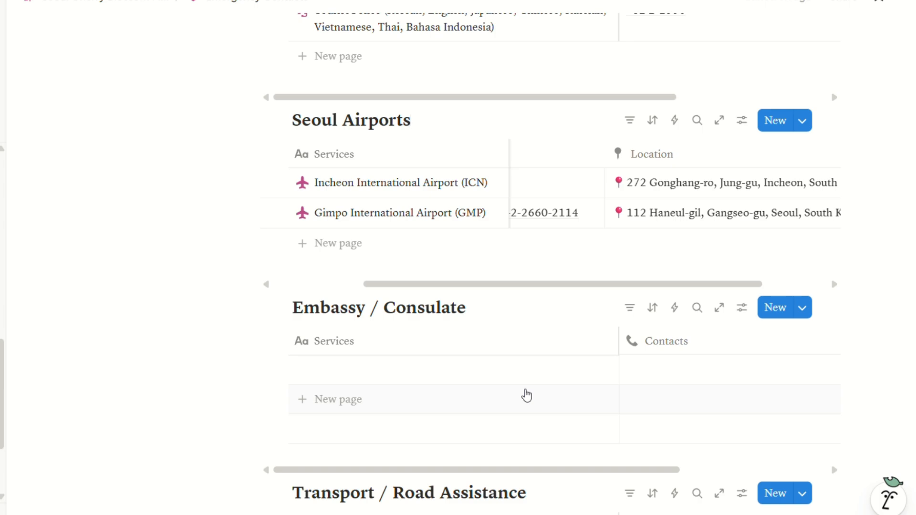
pyautogui.scroll(-6, 526, 395)
pyautogui.scroll(3, 501, 367)
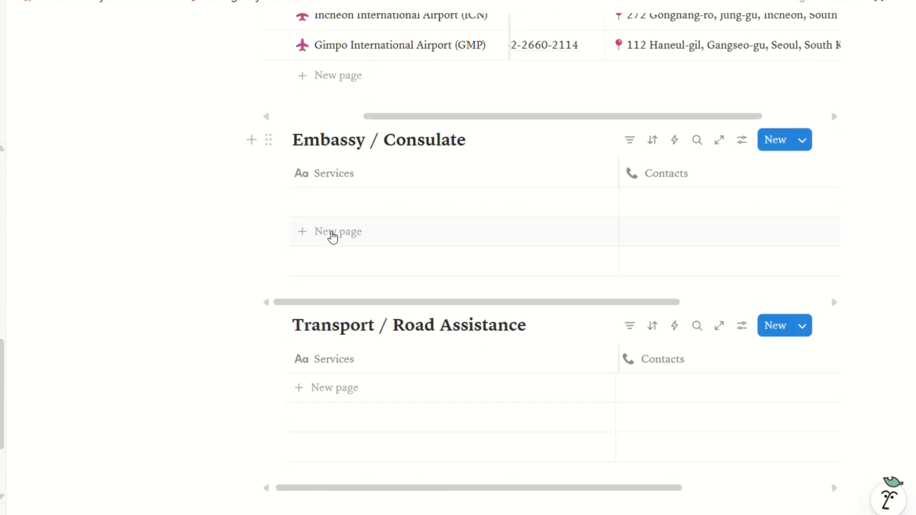
pyautogui.scroll(1, 381, 265)
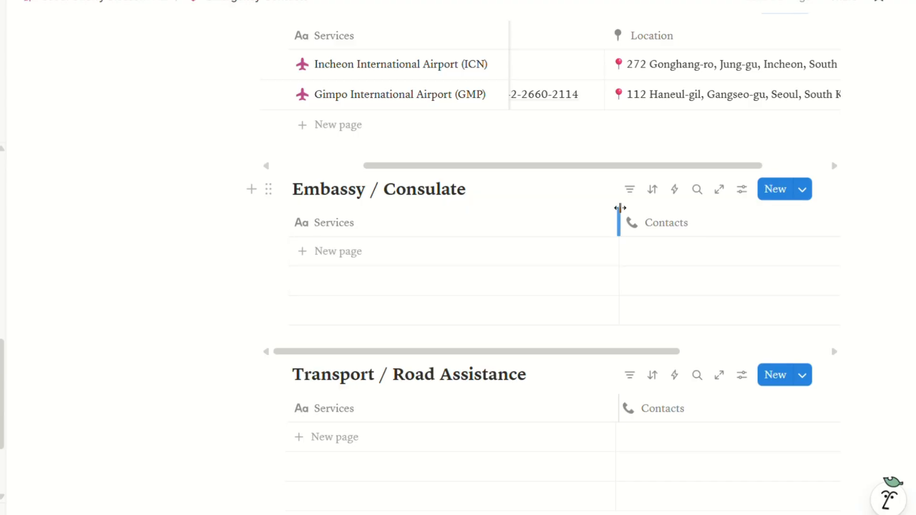
pyautogui.moveTo(541, 222); pyautogui.dragTo(486, 222)
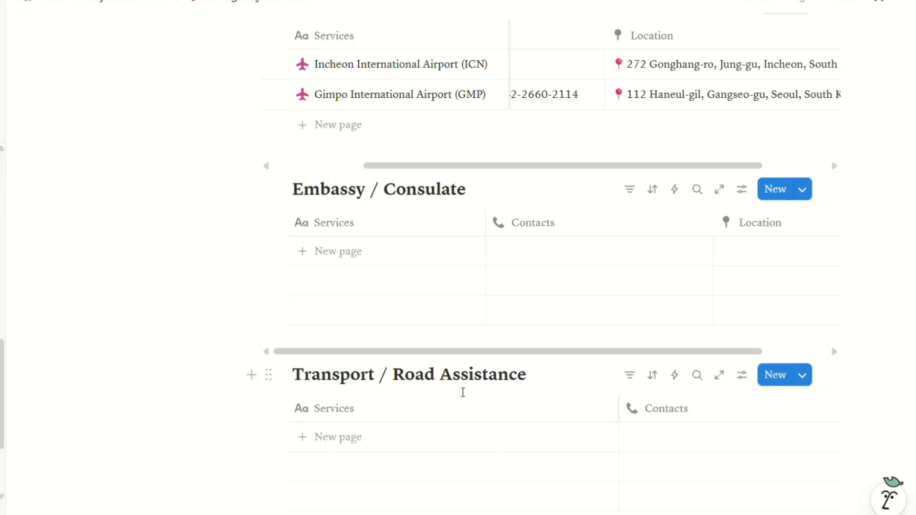
# Switch the Small text and Full width options of the Emergency Contacts page off and back on to compare the layouts
pyautogui.scroll(15, 486, 284)
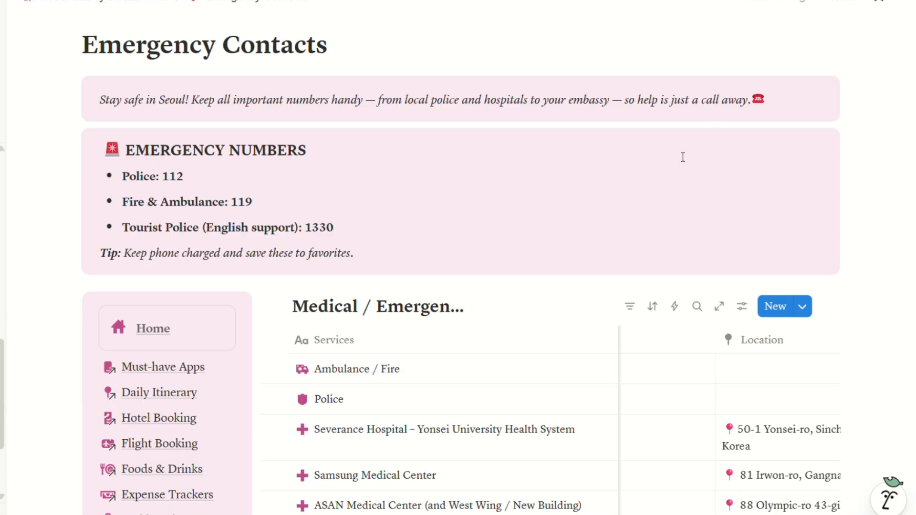
pyautogui.scroll(-2, 484, 275)
pyautogui.scroll(1, 482, 270)
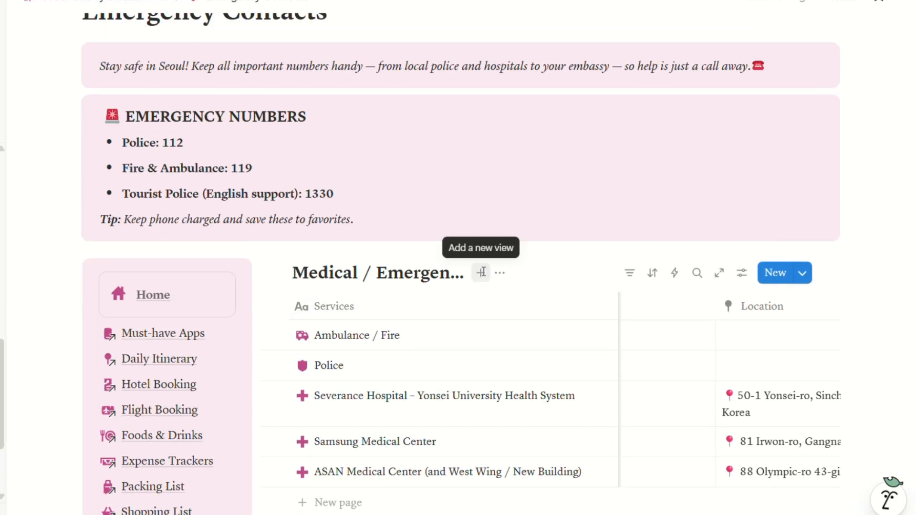
pyautogui.scroll(2, 519, 248)
pyautogui.scroll(2, 519, 247)
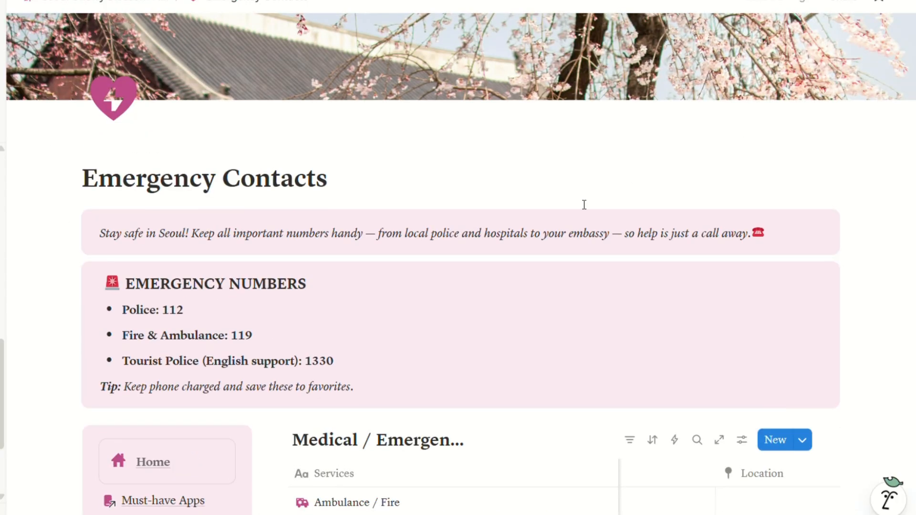
pyautogui.scroll(-1, 585, 205)
pyautogui.click(903, 4)
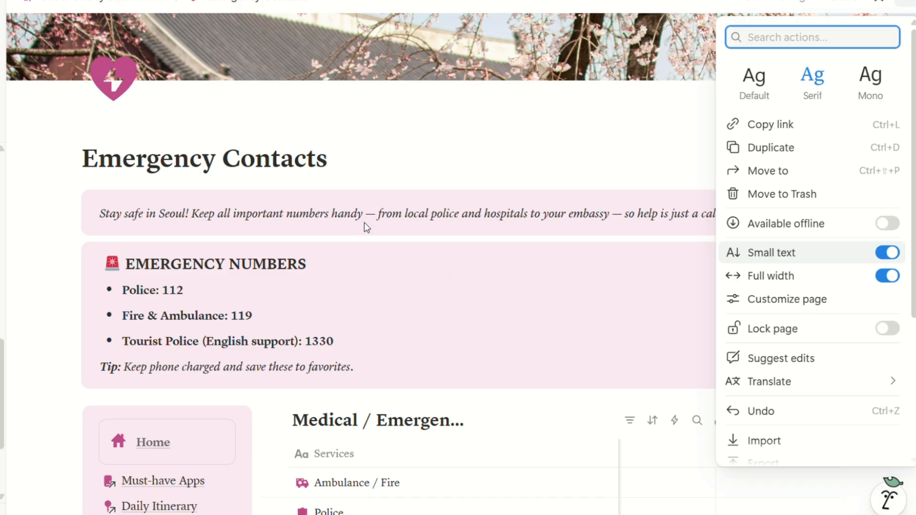
pyautogui.click(887, 253)
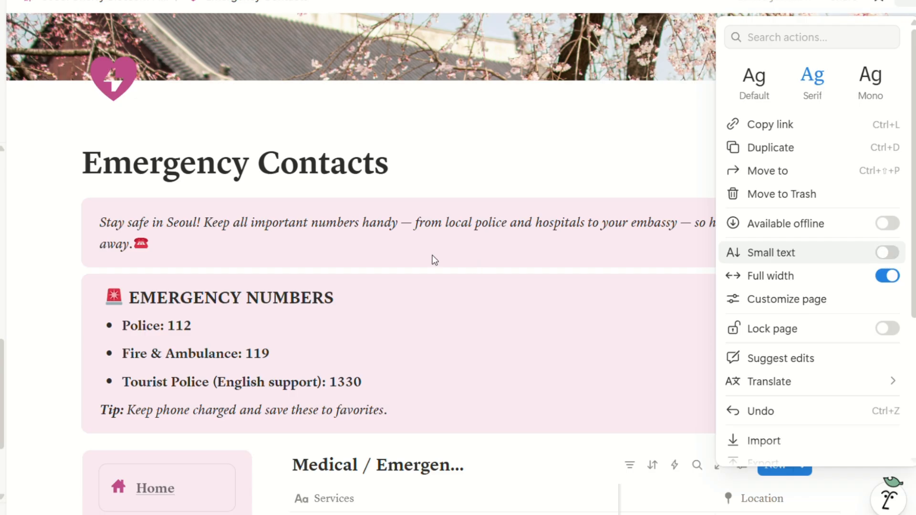
pyautogui.click(888, 279)
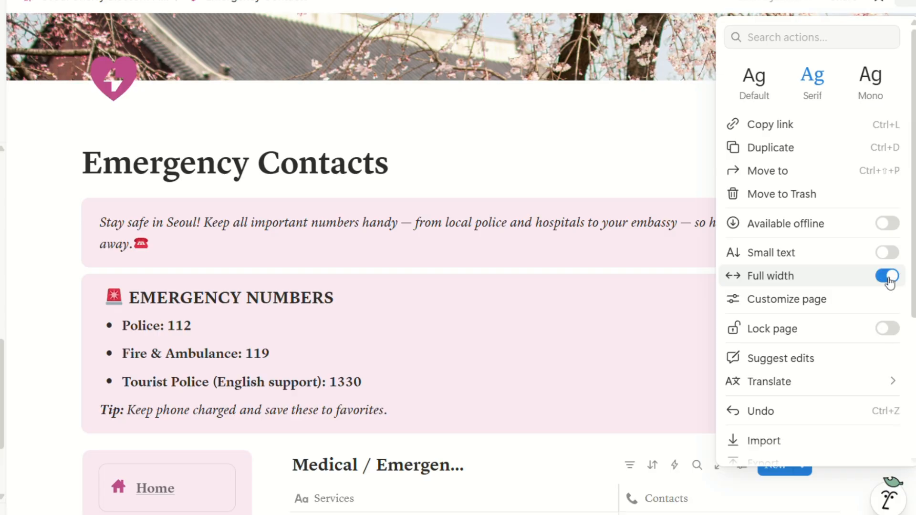
pyautogui.click(888, 253)
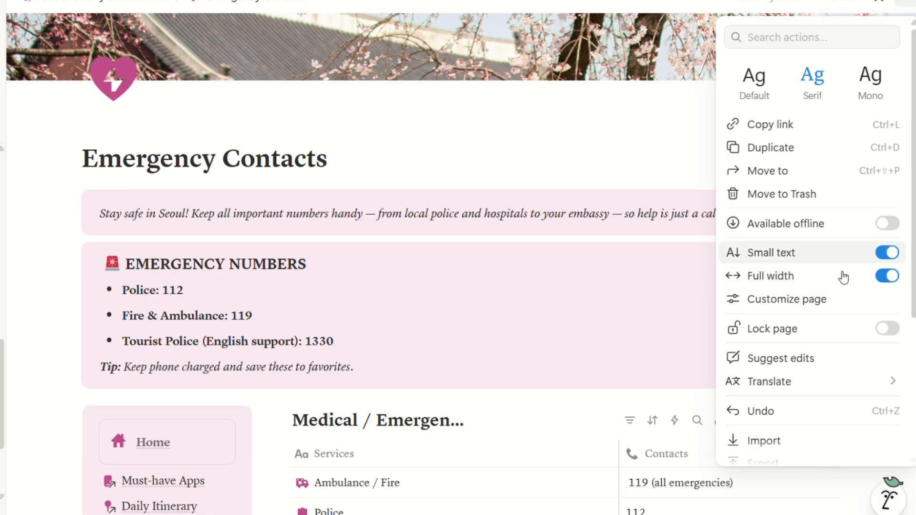
pyautogui.click(428, 155)
# Return from the Emergency Contacts page to the planner's Home page
pyautogui.scroll(-10, 441, 341)
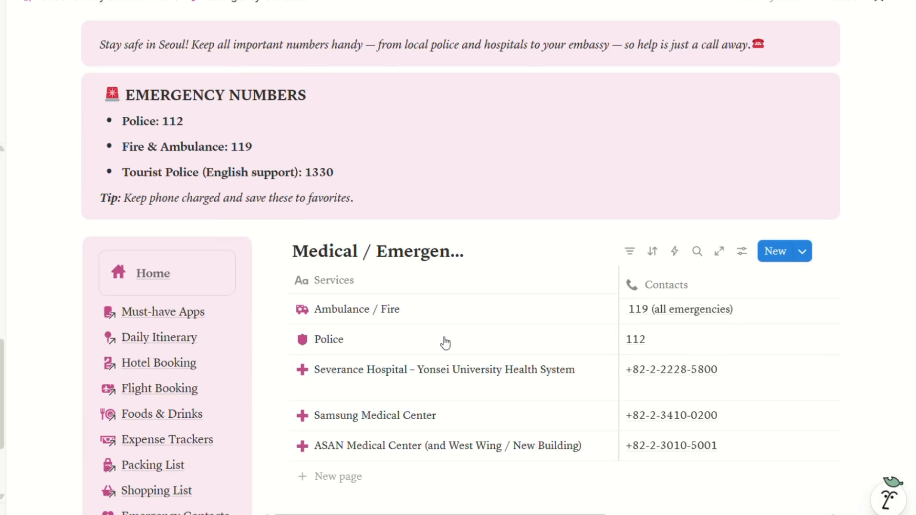
pyautogui.scroll(8, 445, 337)
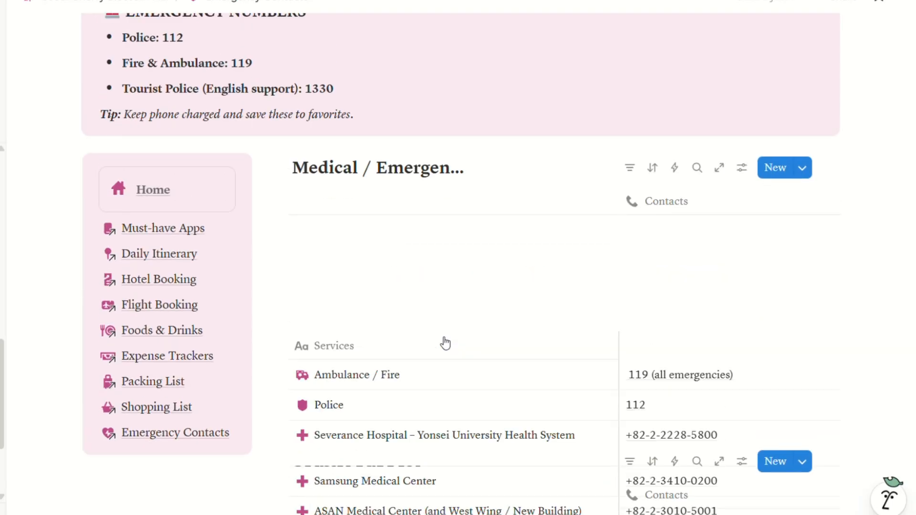
pyautogui.scroll(-2, 303, 332)
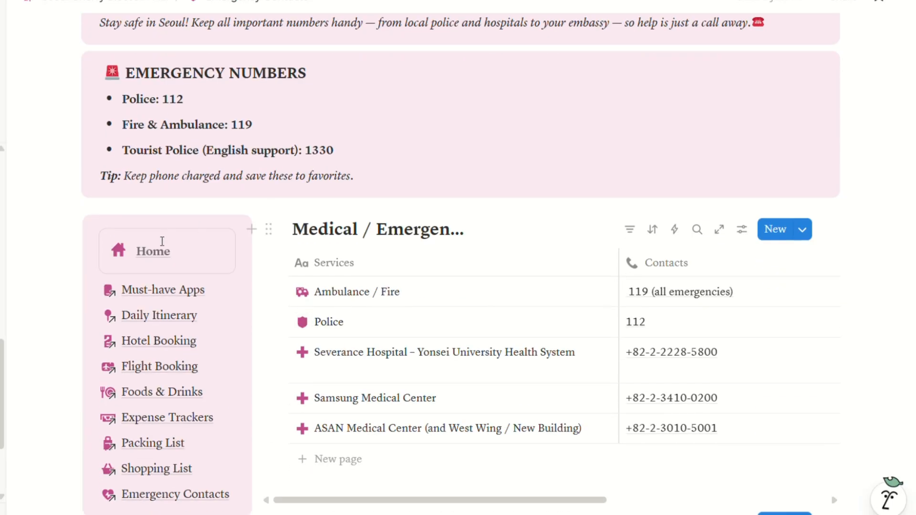
pyautogui.click(244, 258)
pyautogui.scroll(2, 409, 301)
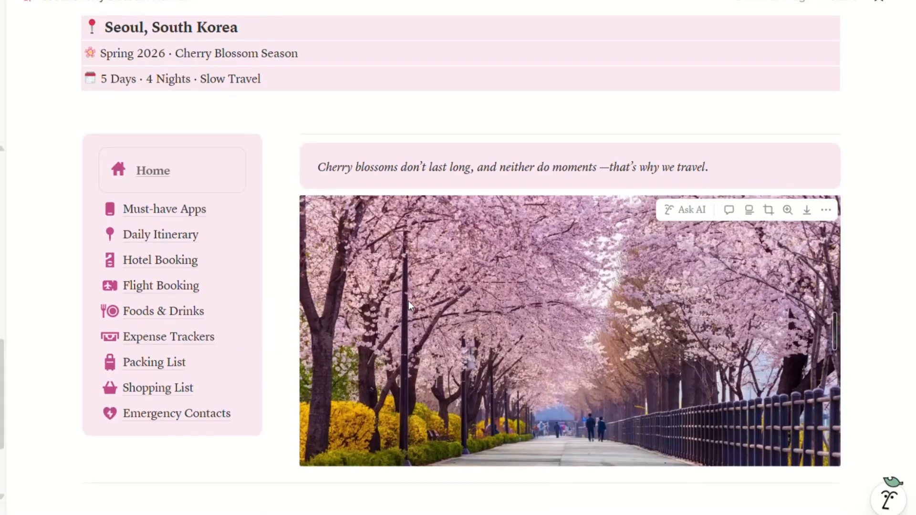